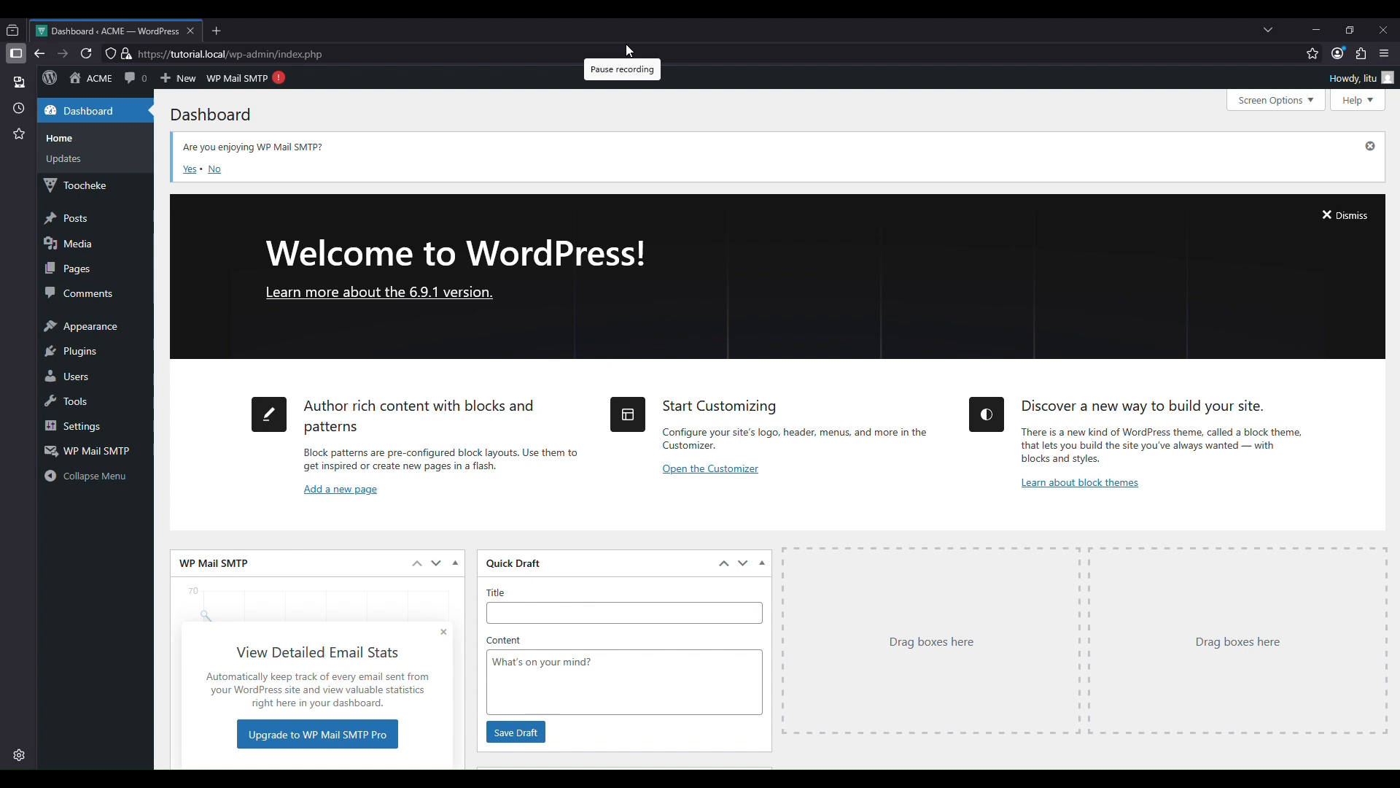
Step: View the list of all Toocheke series and the form for adding a new series
mouse_move(113, 195)
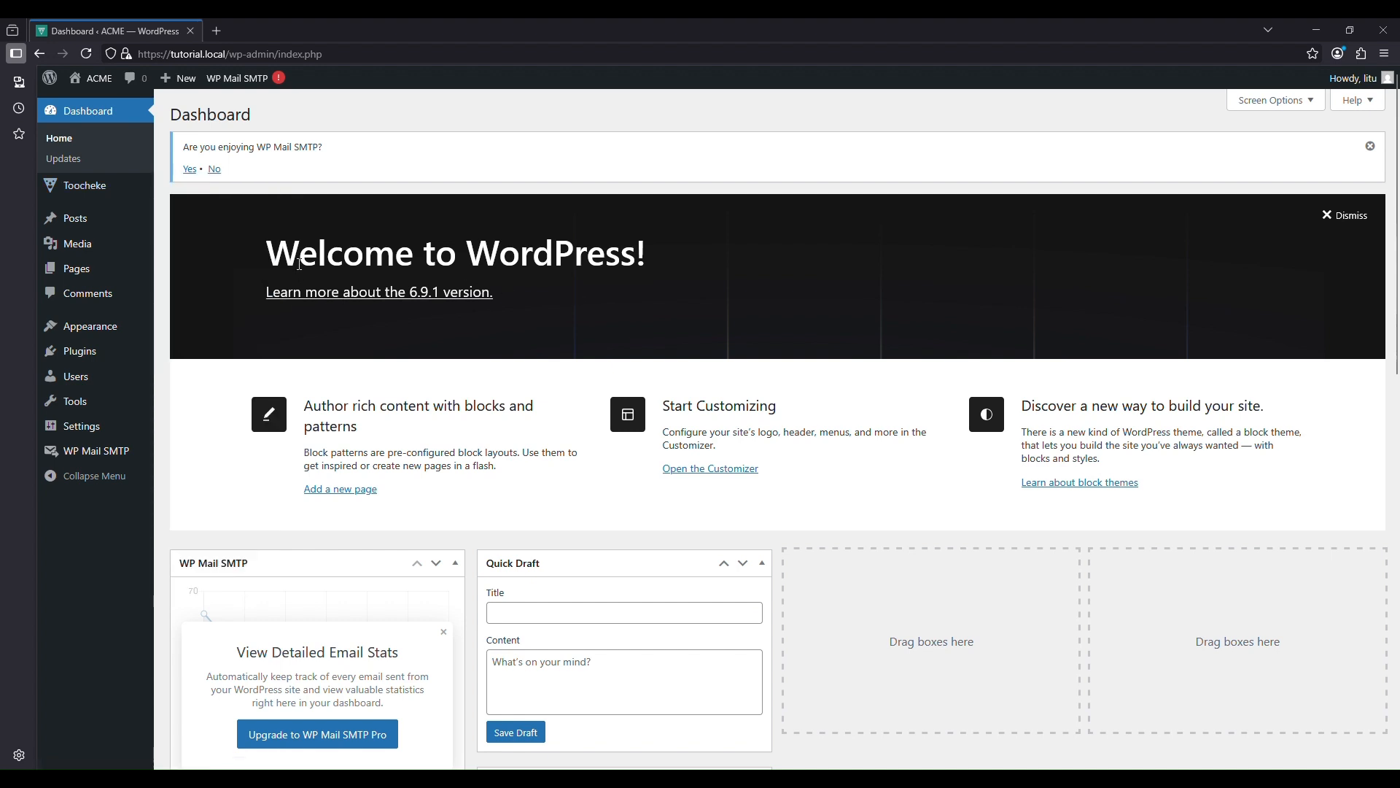
mouse_move(65, 212)
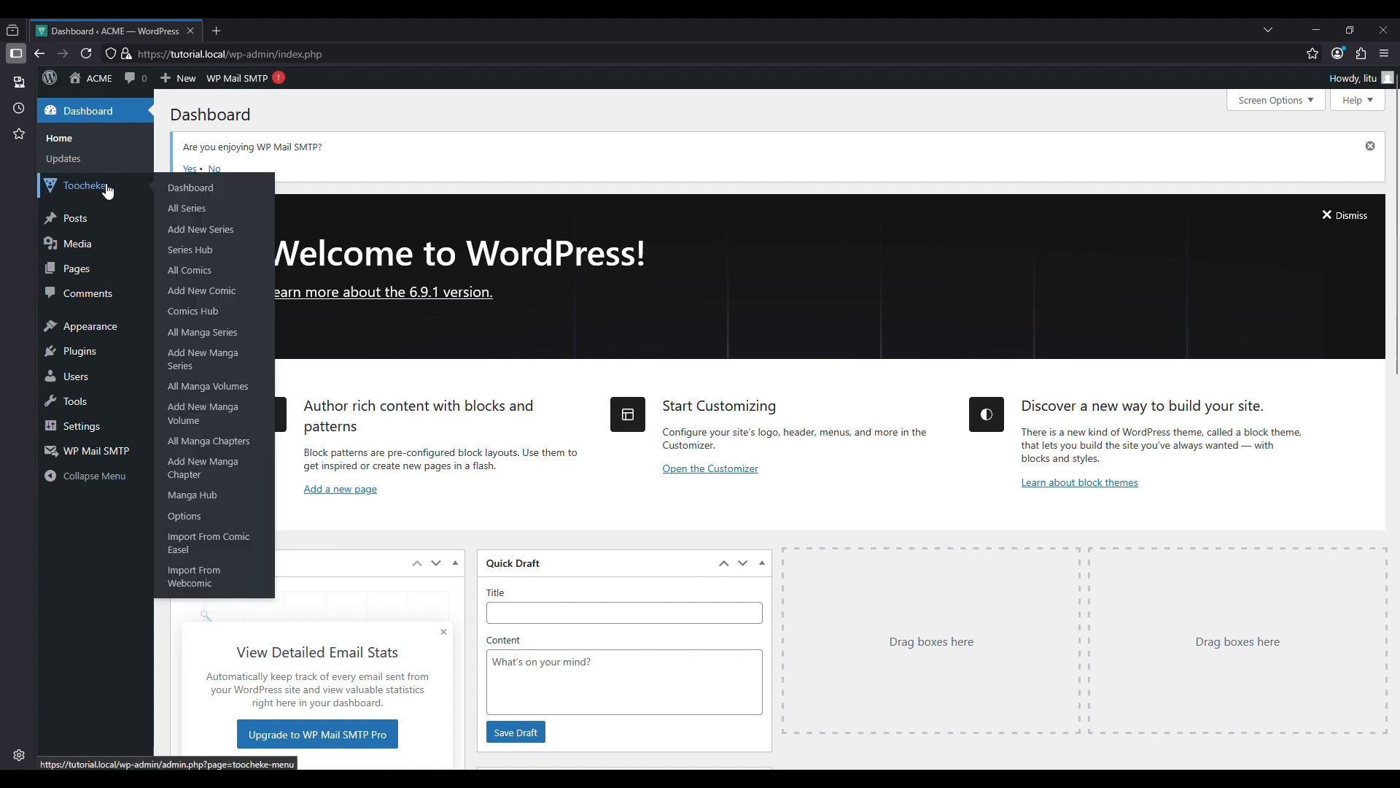
click(194, 211)
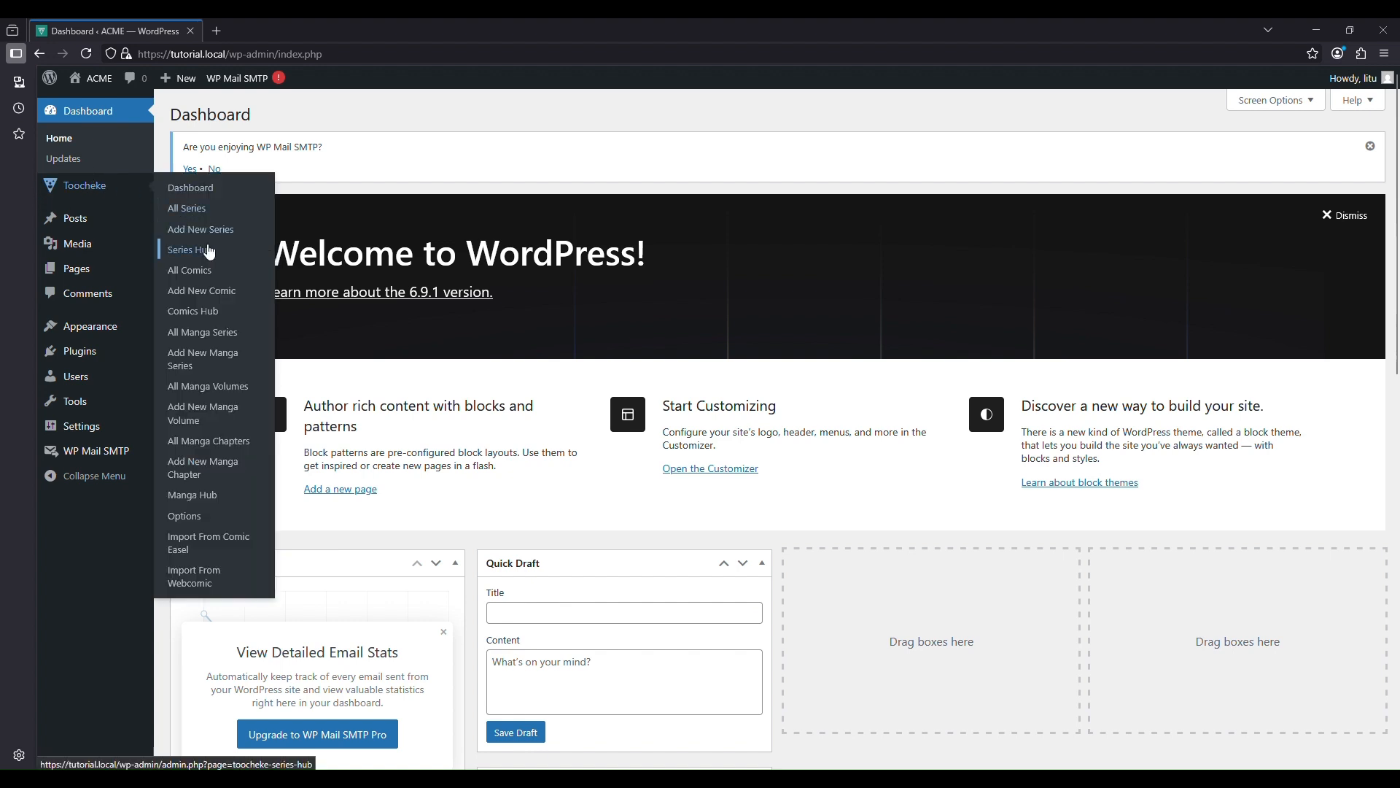
click(190, 212)
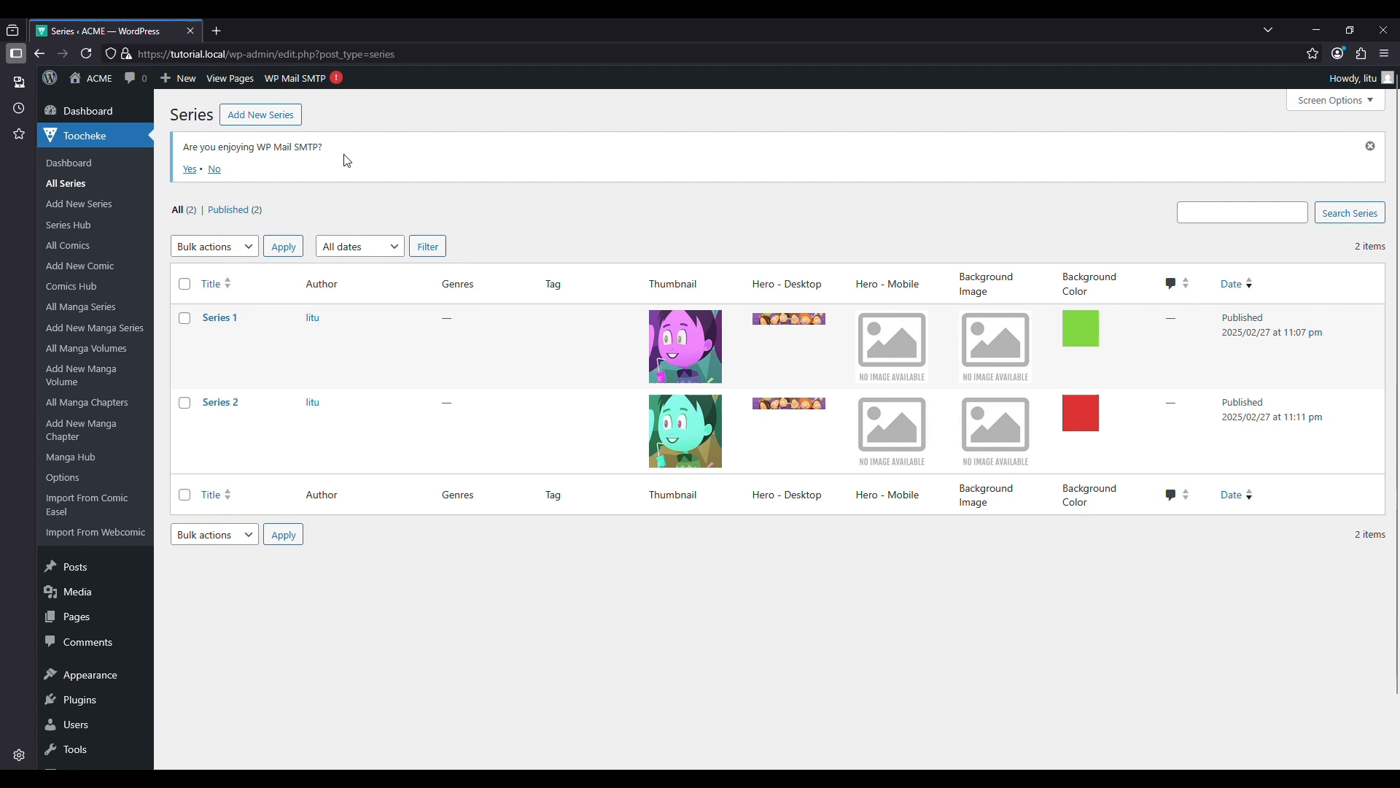
click(259, 118)
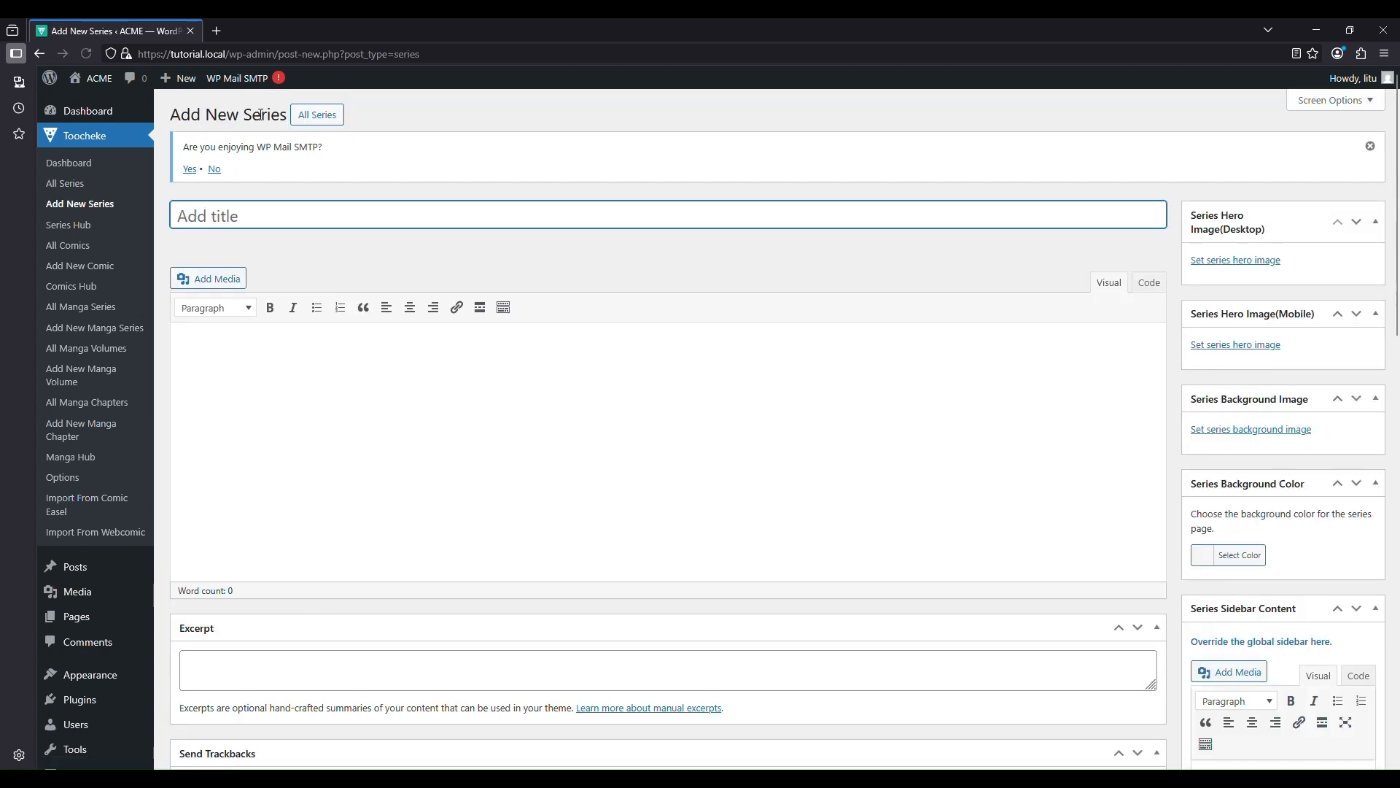
click(318, 116)
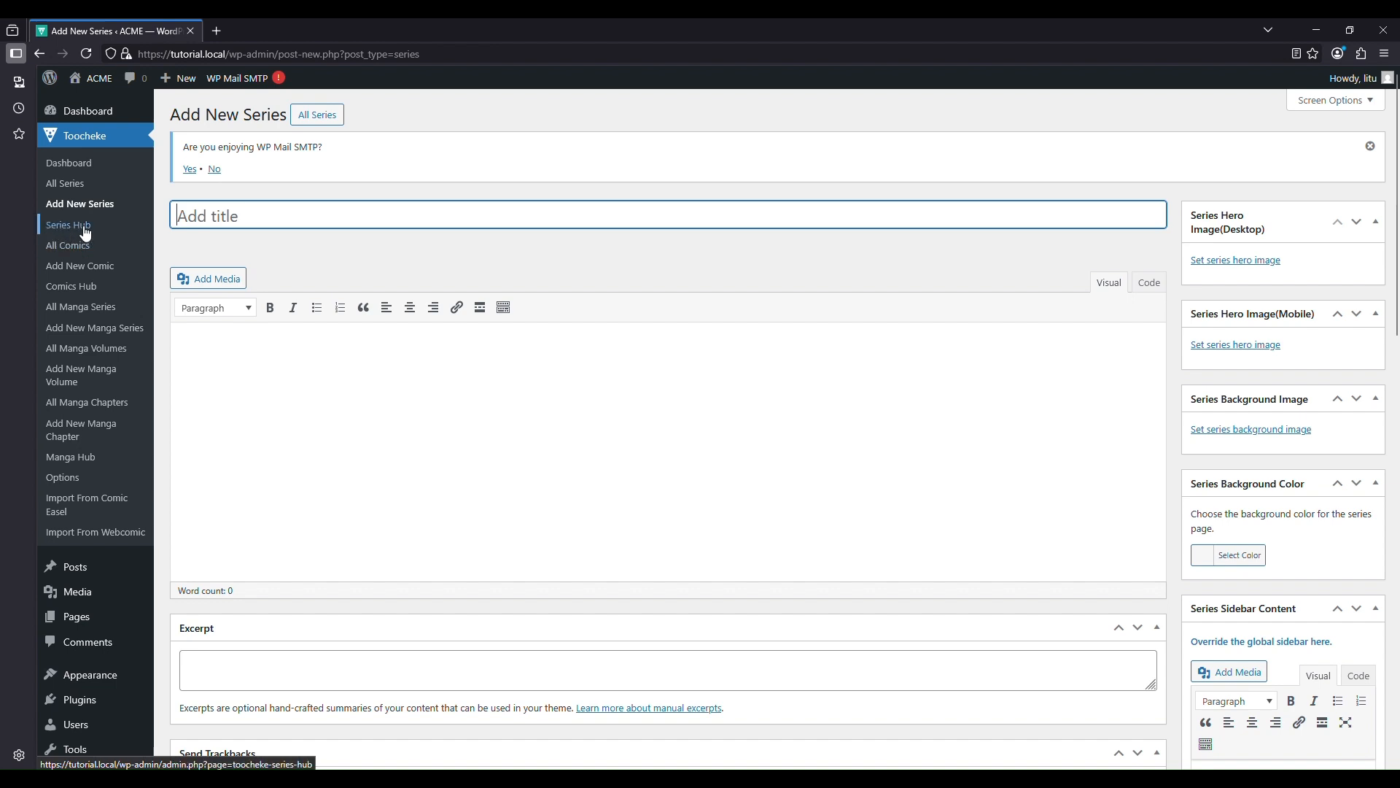
Step: Look at the Series Genres and Series Tags management pages reached from the Series Hub
click(80, 232)
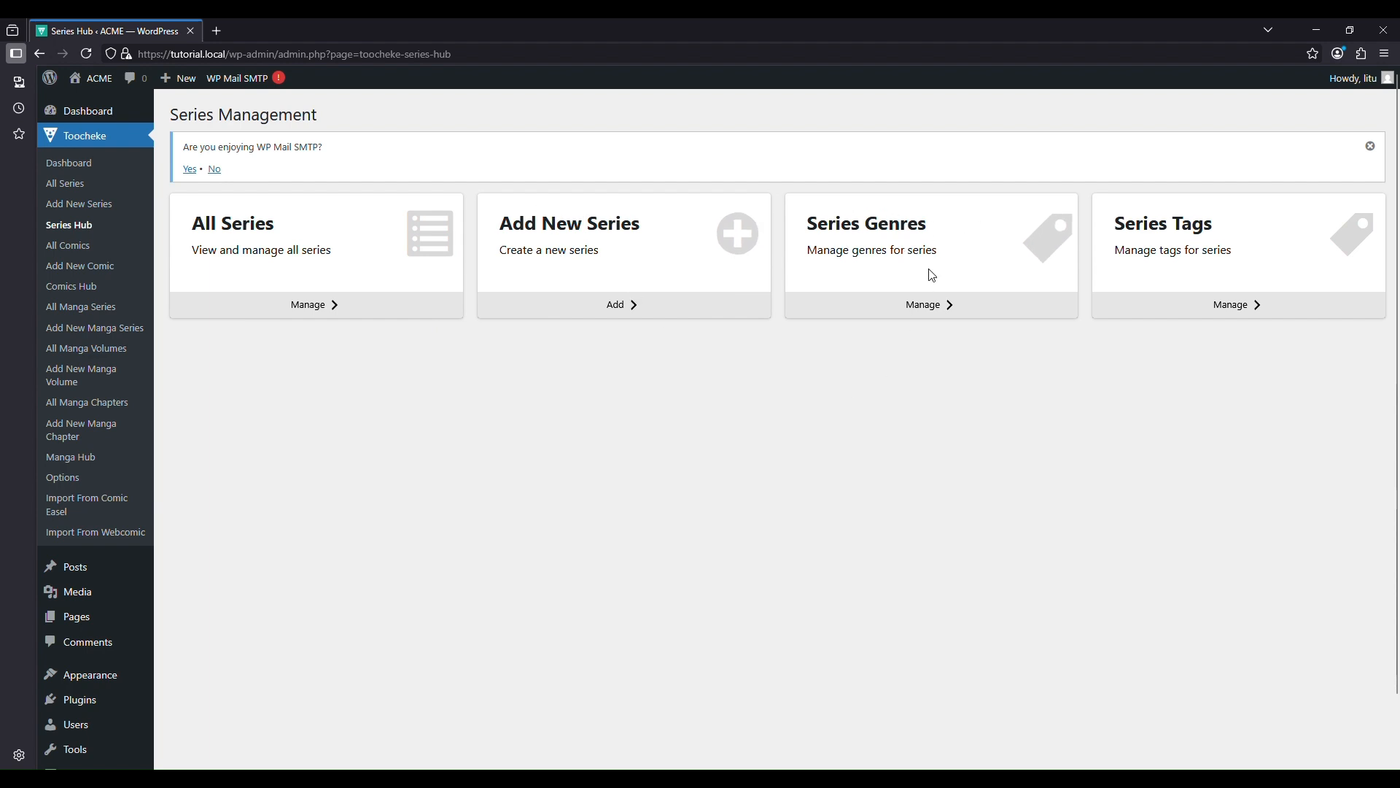
click(924, 309)
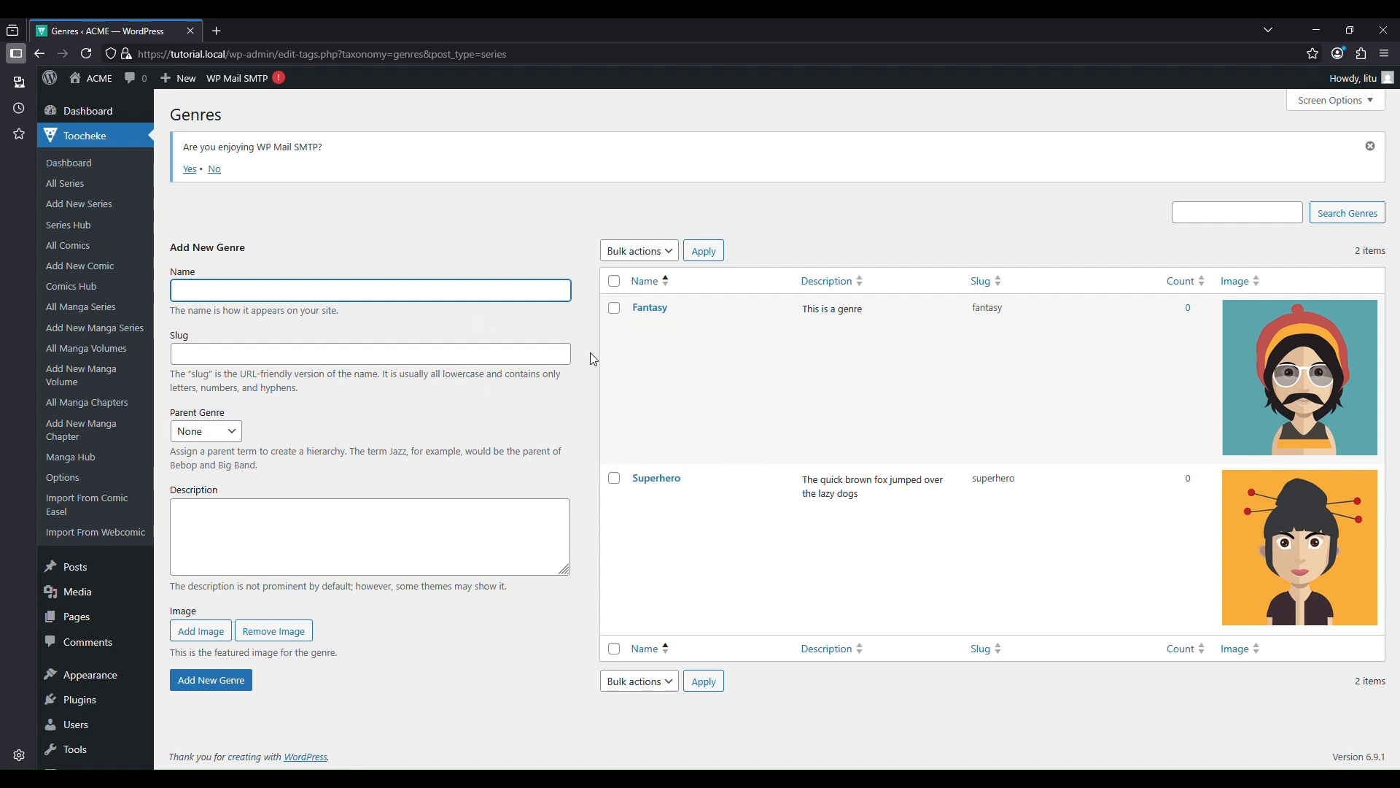
click(73, 225)
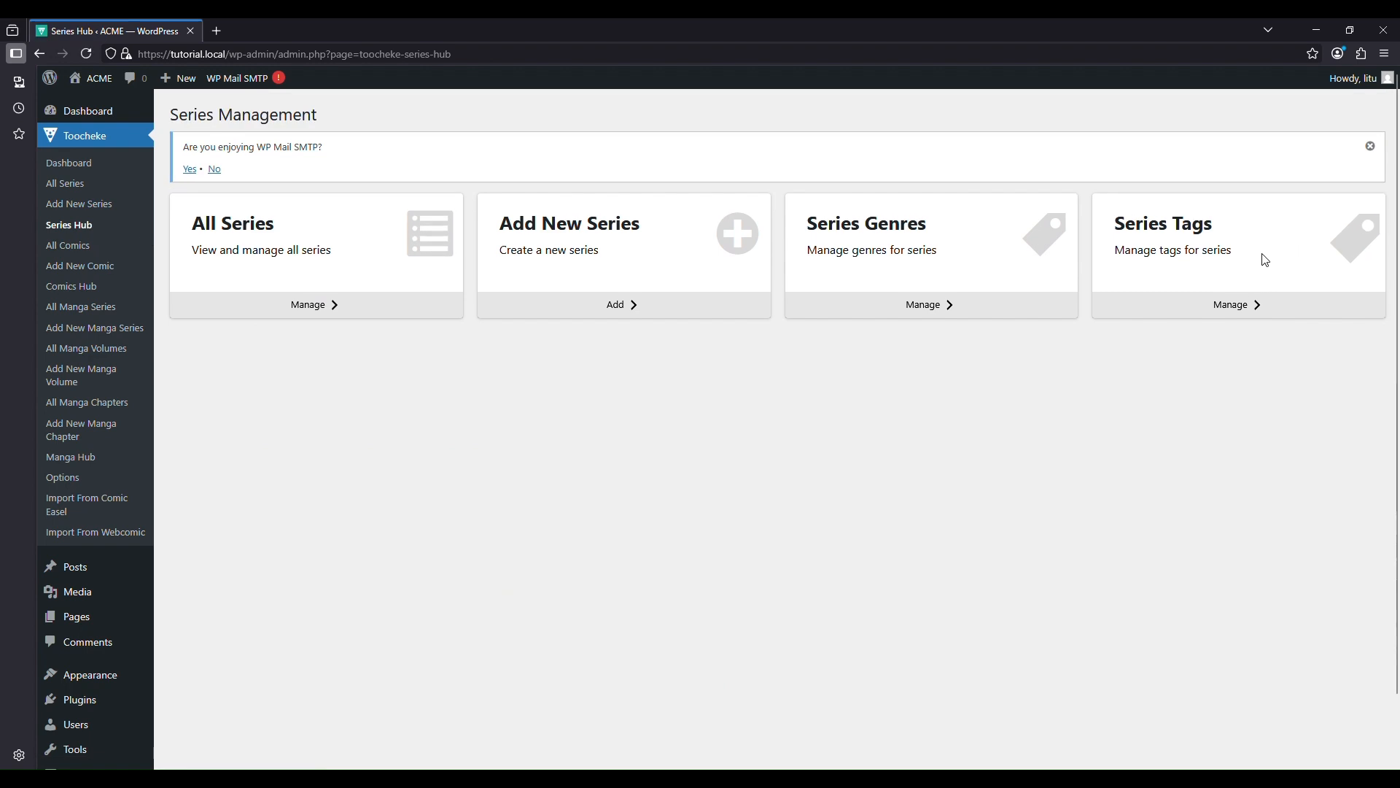
click(1233, 306)
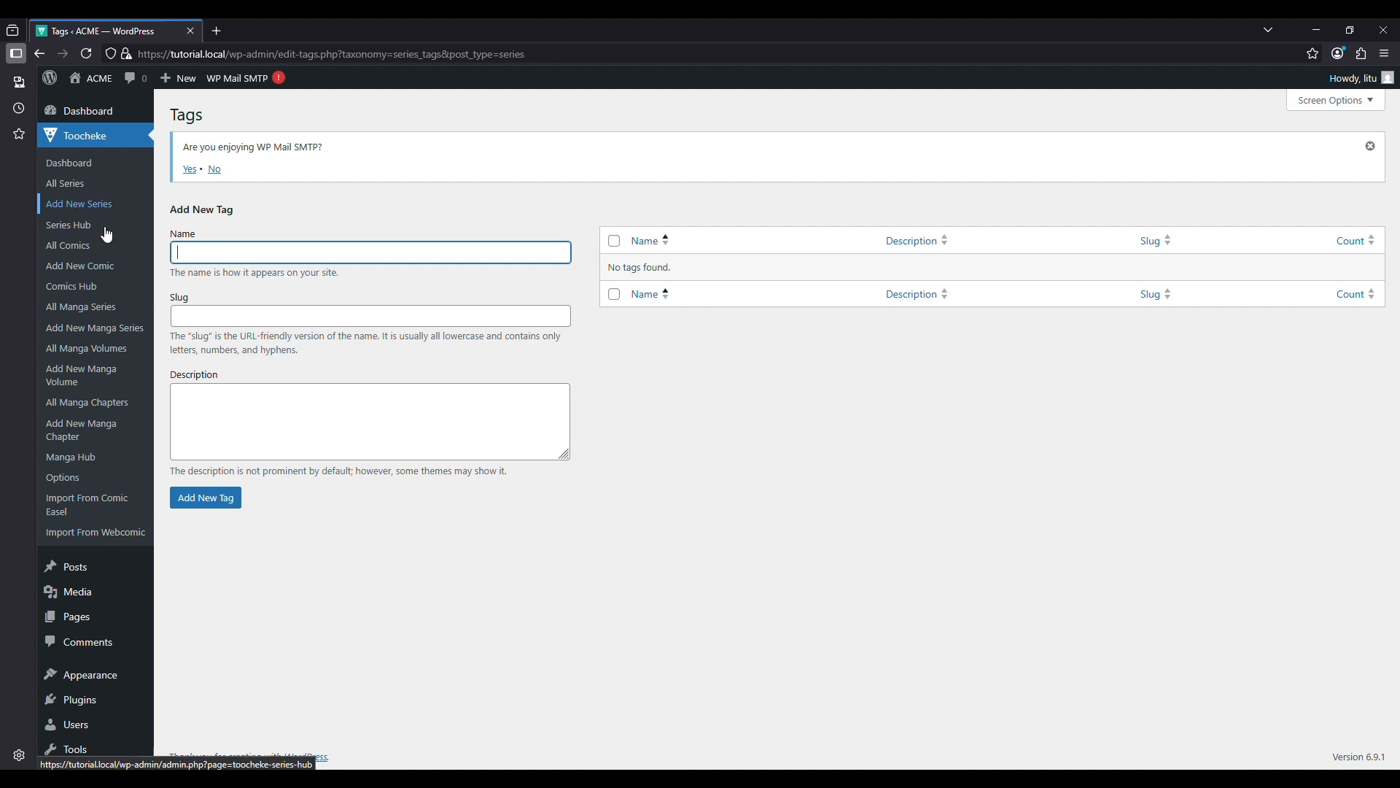
Step: View the list of all comics and the form for adding a new comic
click(71, 255)
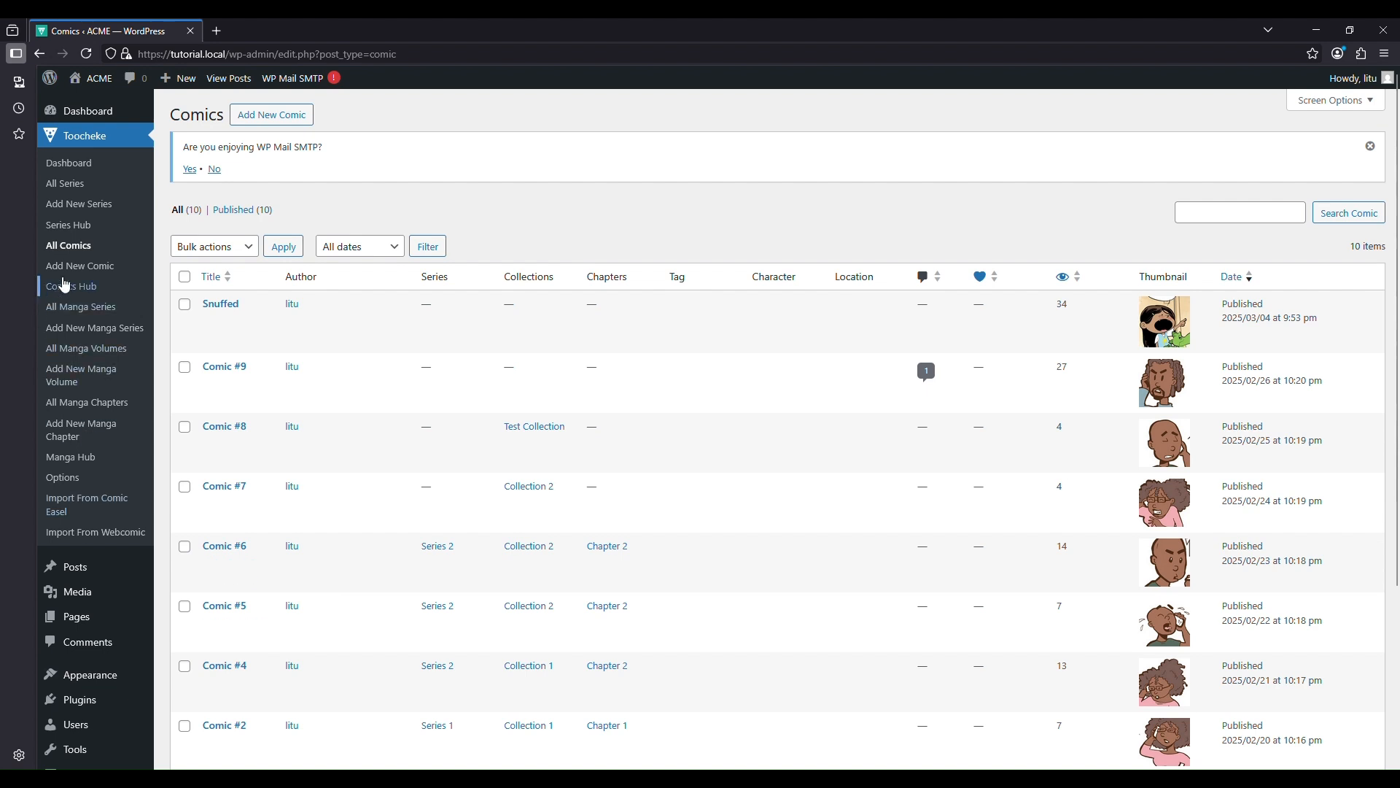
click(95, 271)
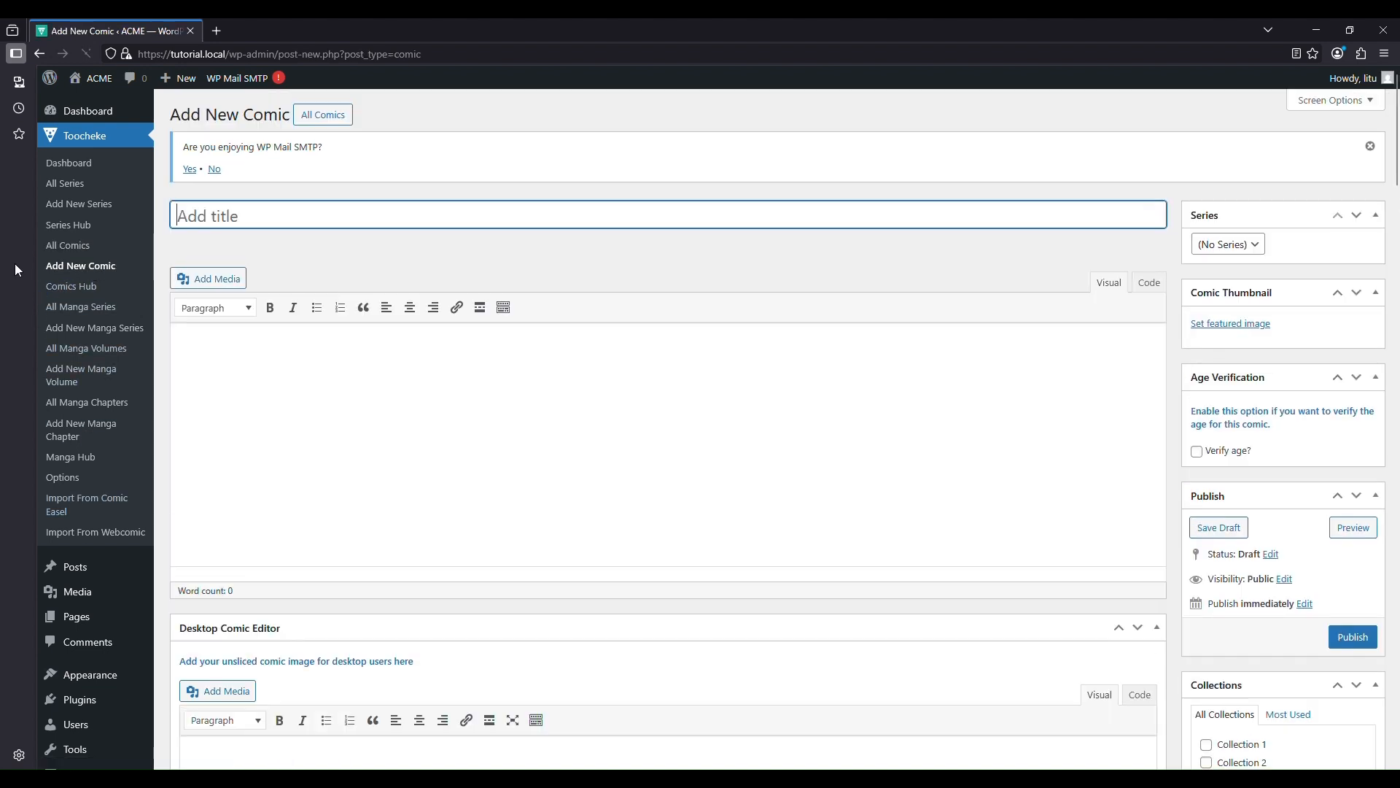
click(73, 268)
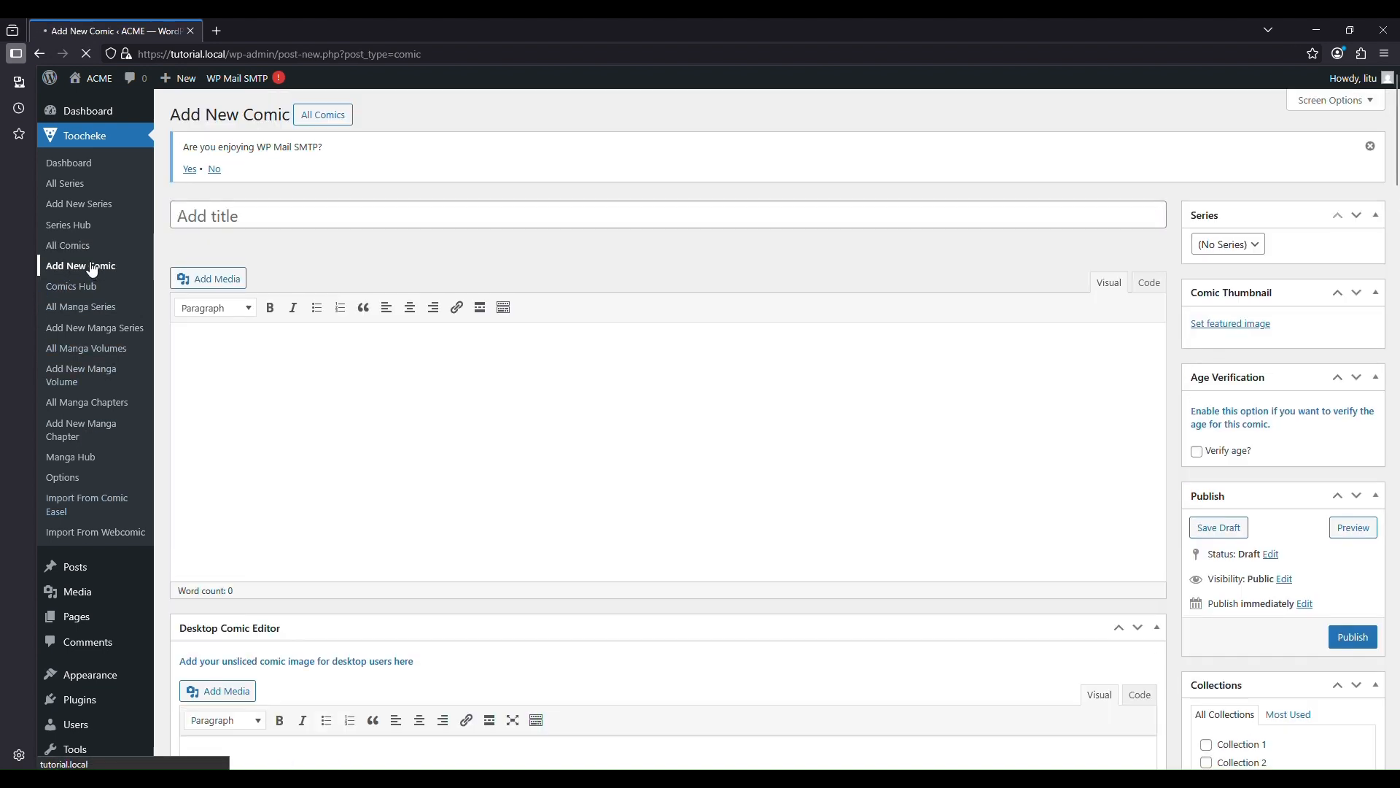
click(92, 256)
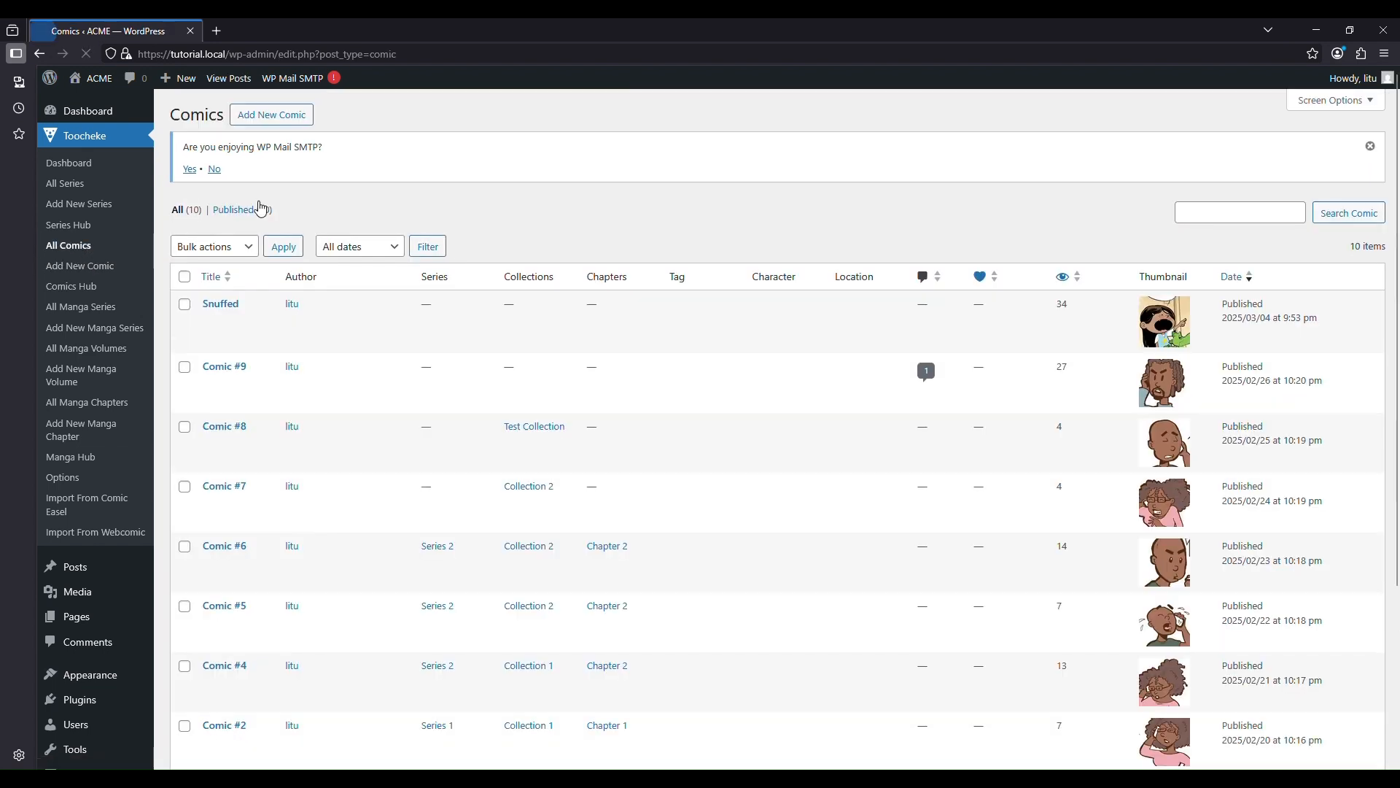
click(273, 124)
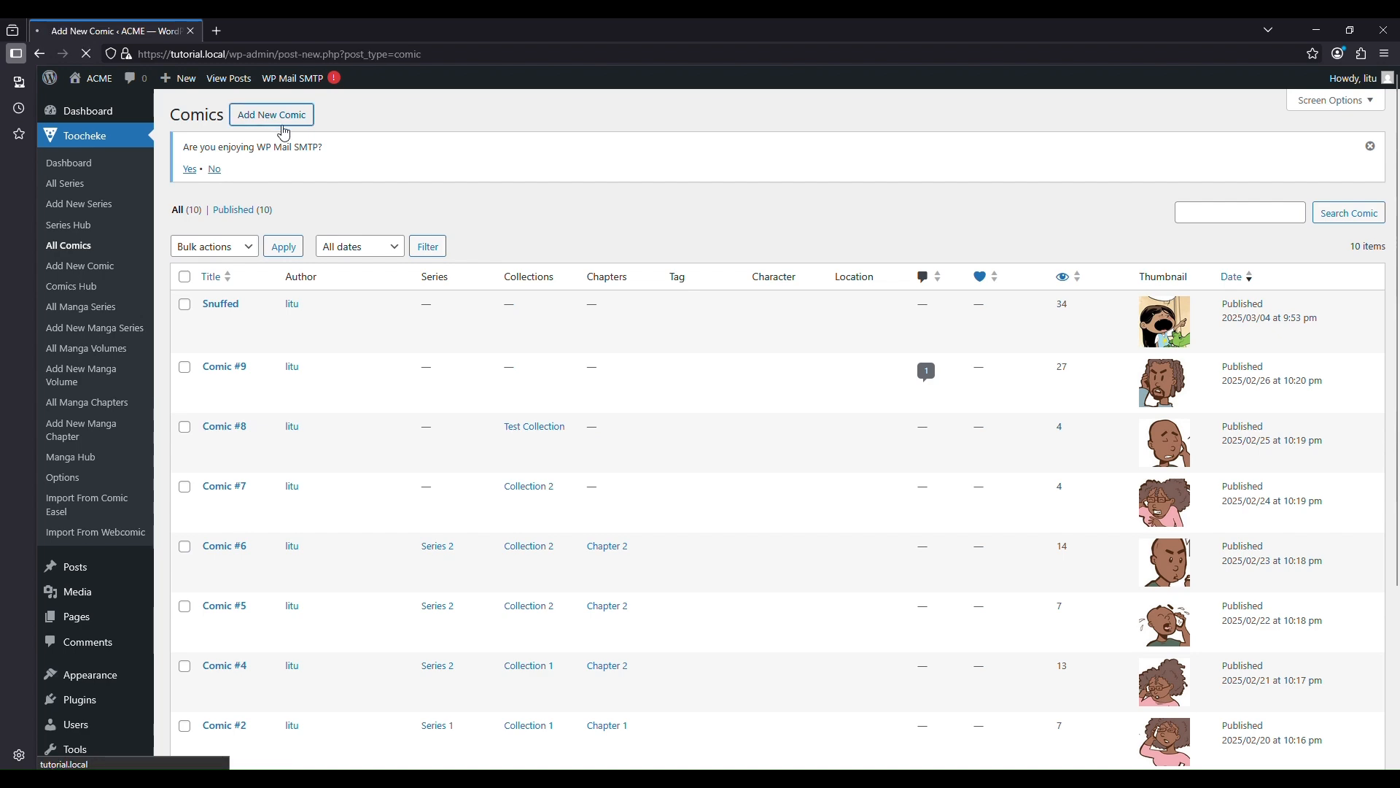
click(324, 115)
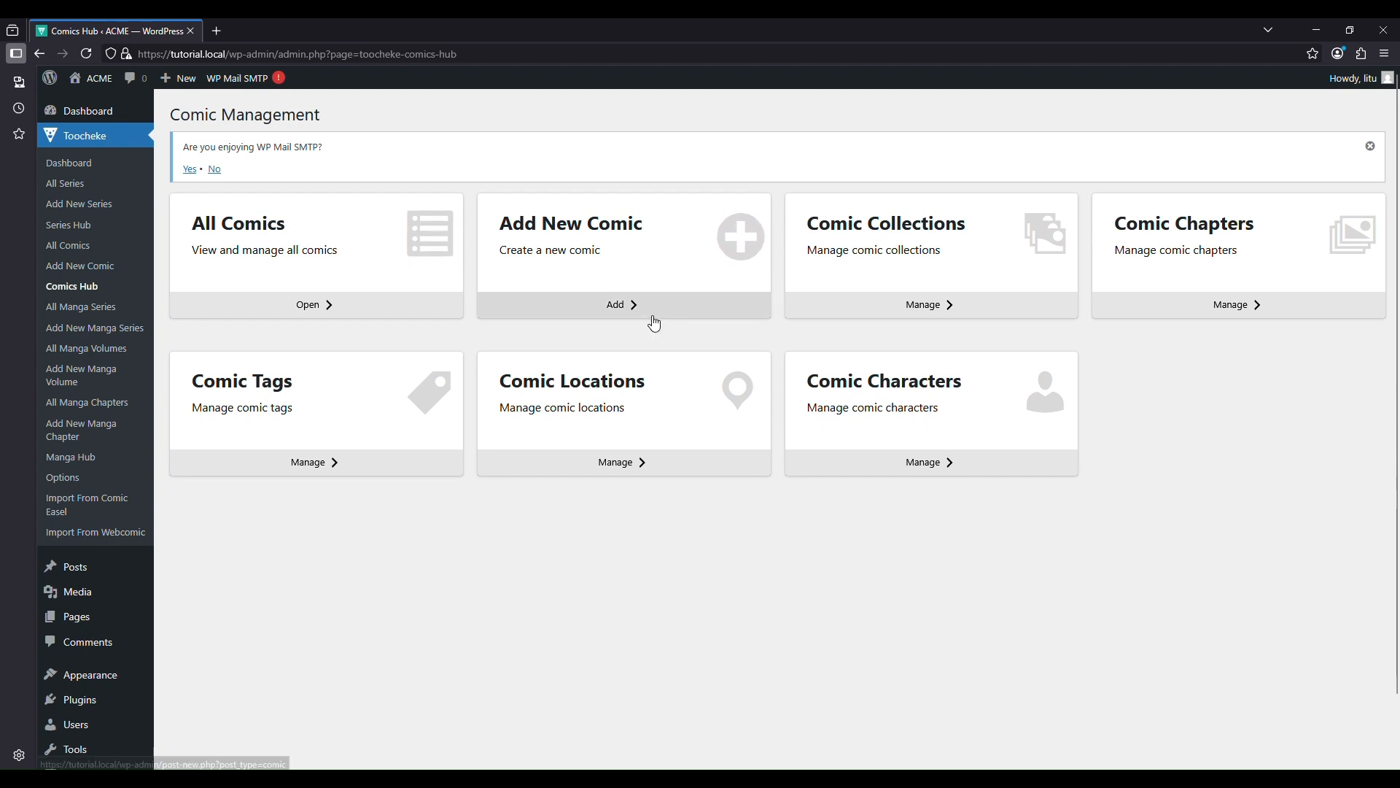
Step: Look through the Comic Collections and Comic Chapters management pages from the Comics Hub
click(928, 312)
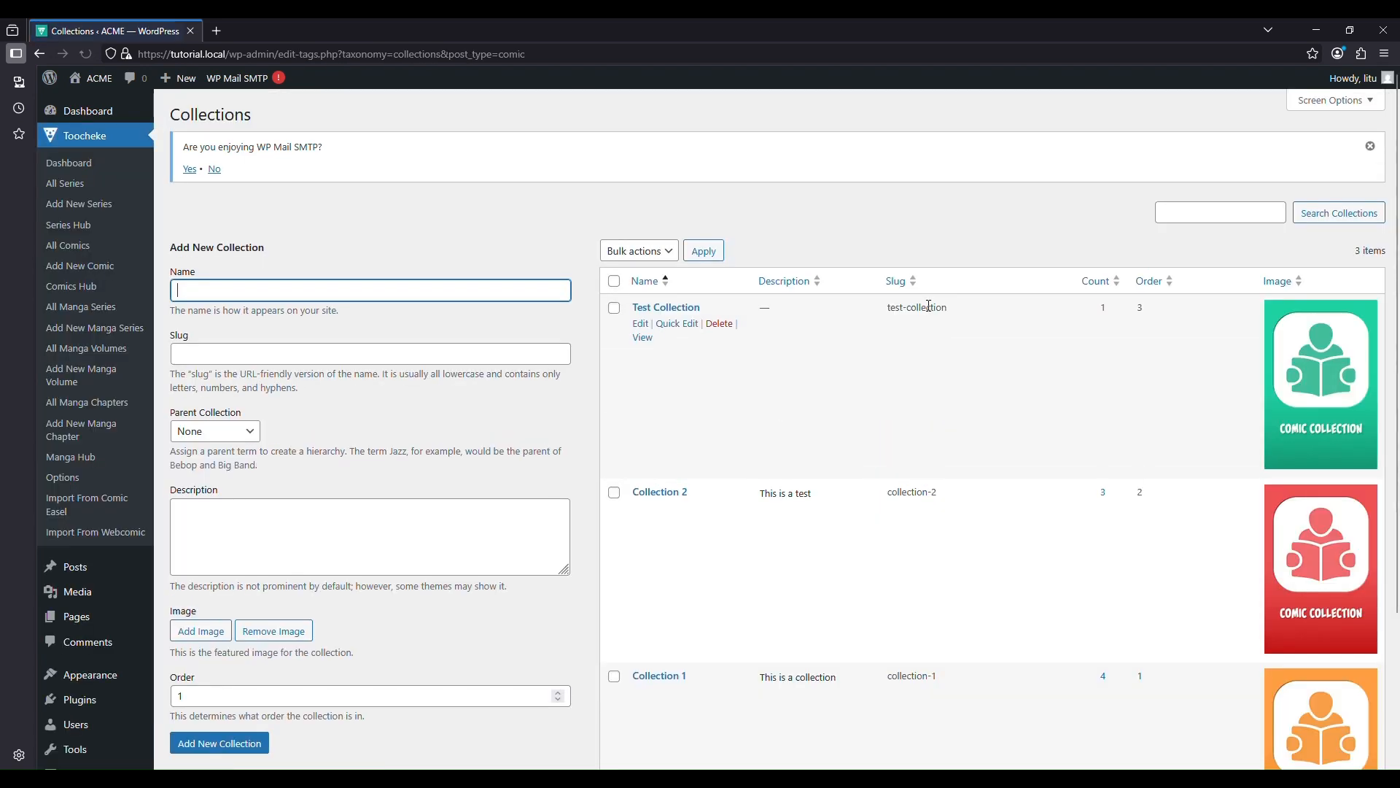
scroll(807, 377, down, 3)
scroll(813, 377, up, 2)
scroll(814, 377, up, 1)
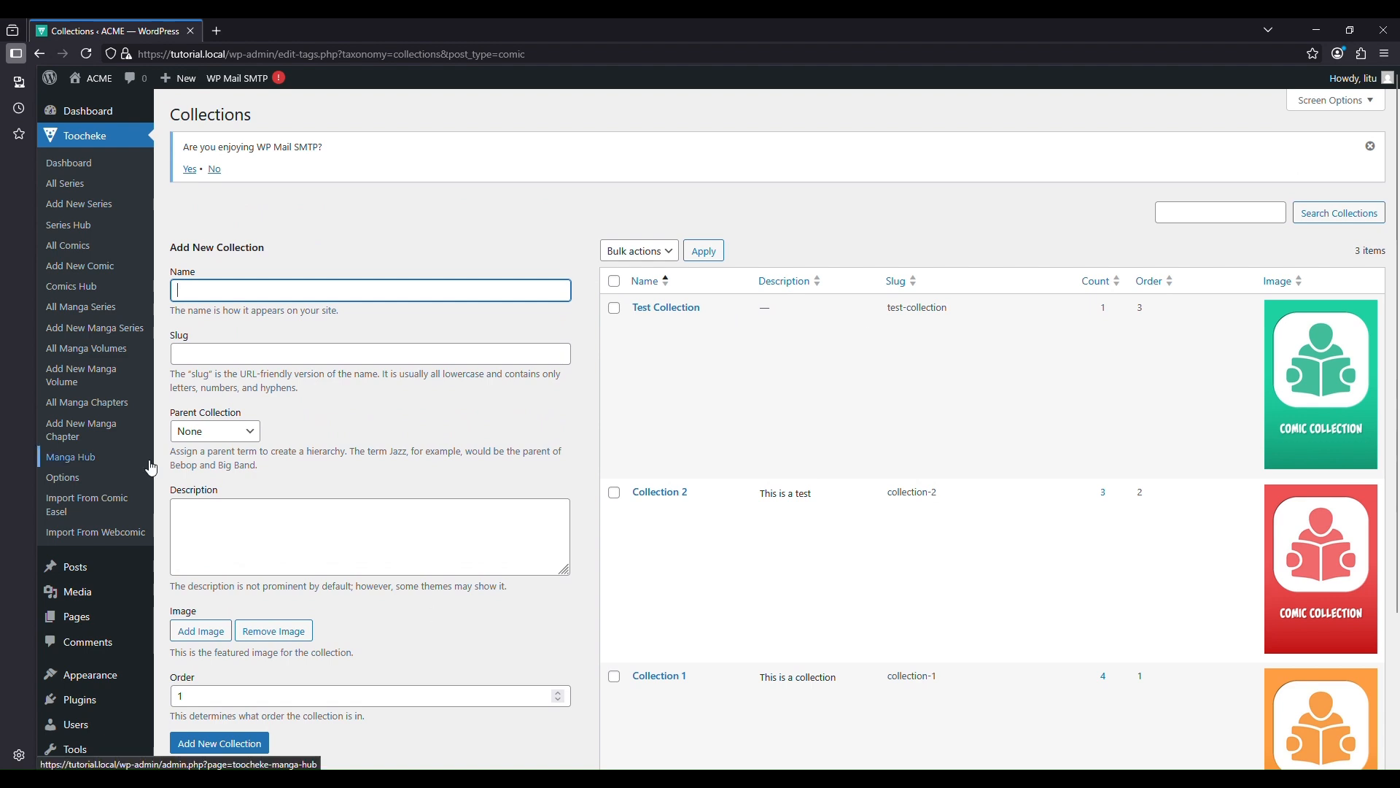
click(101, 291)
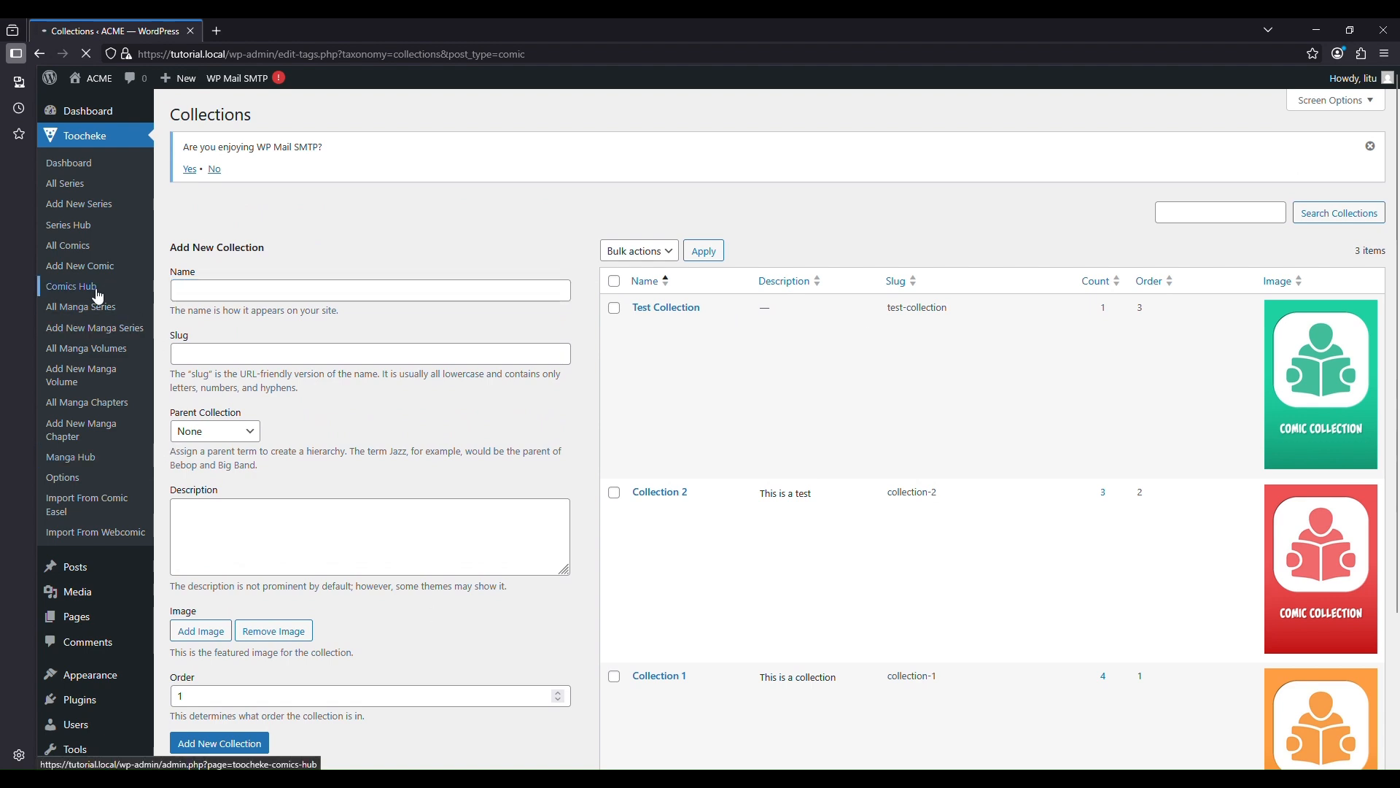
click(1221, 307)
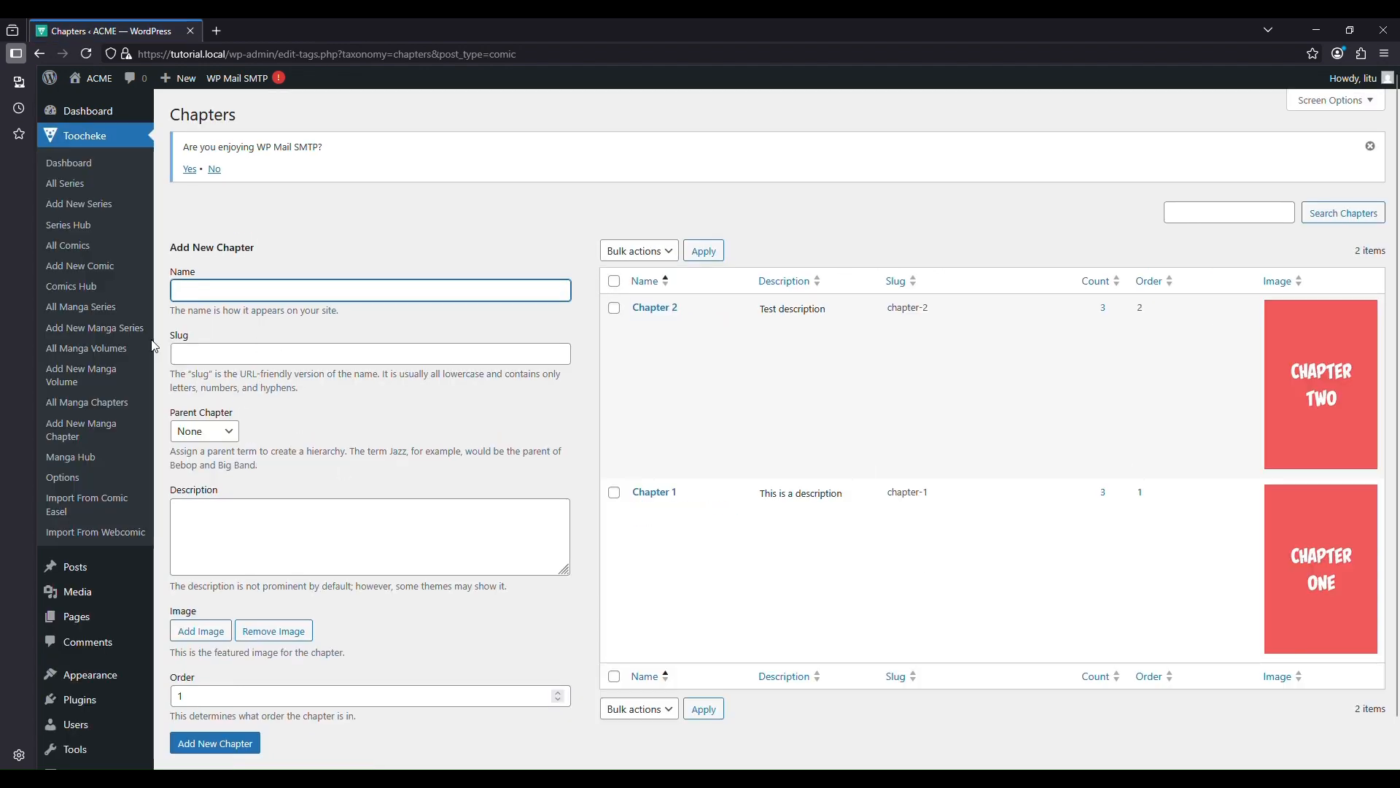
Step: Look at the Comics Hub's management pages for comic tags, locations and characters
click(77, 290)
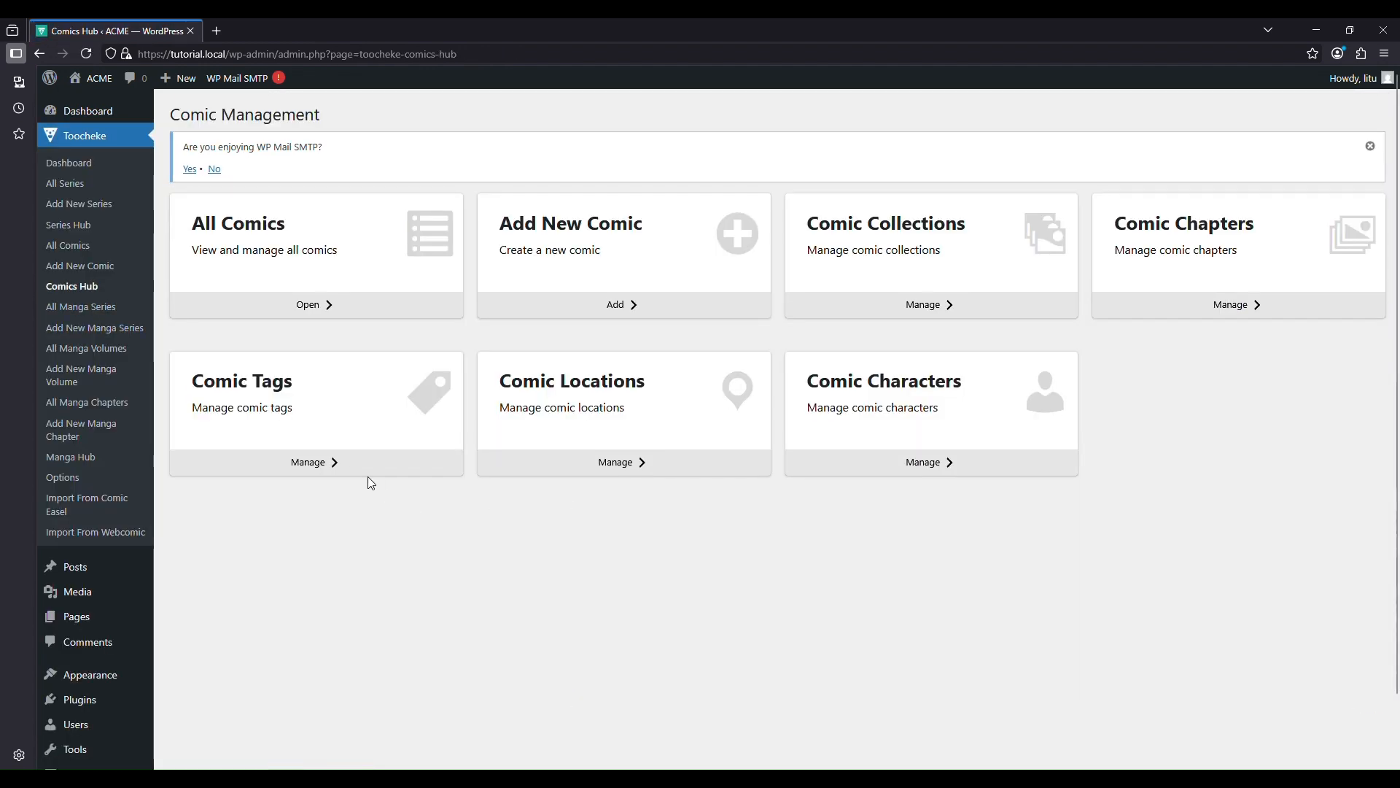
click(325, 467)
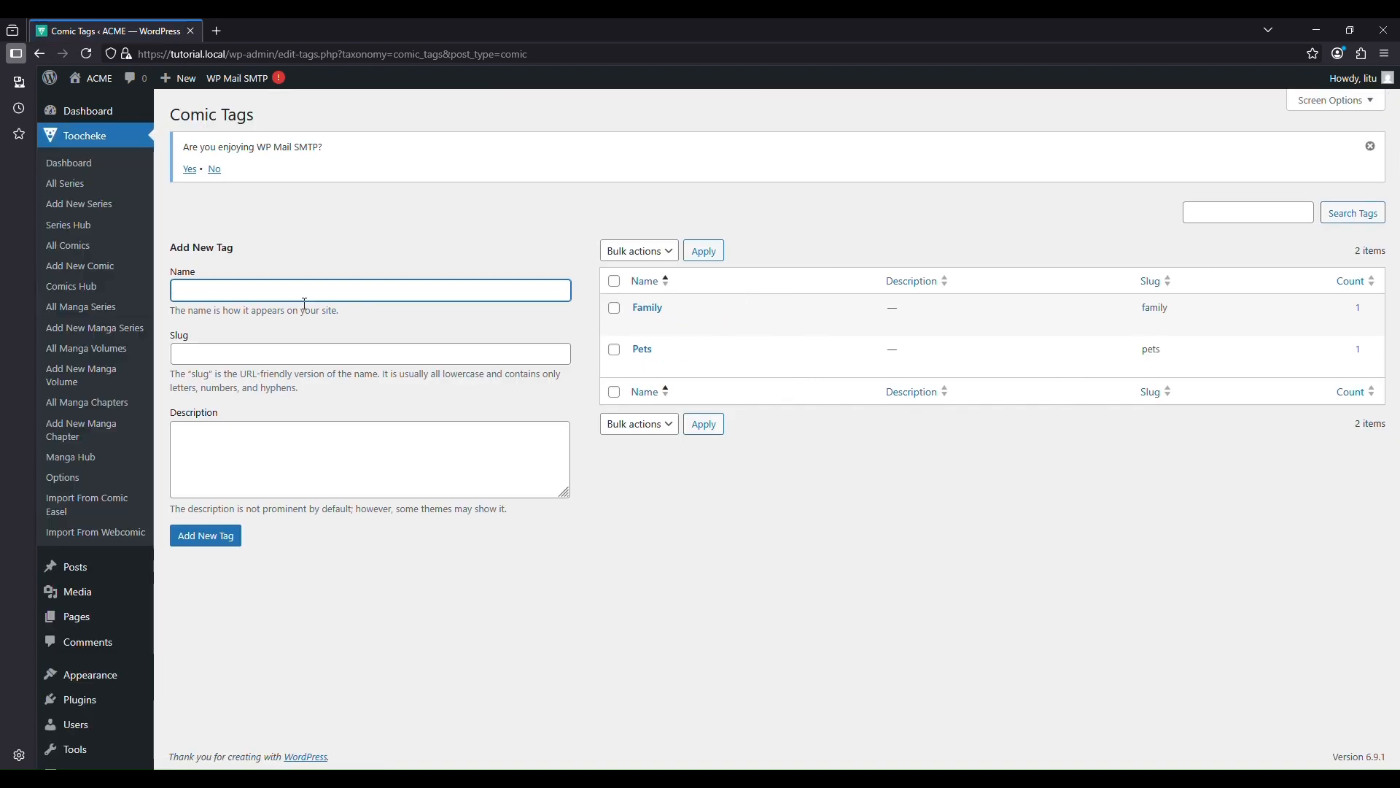
click(80, 289)
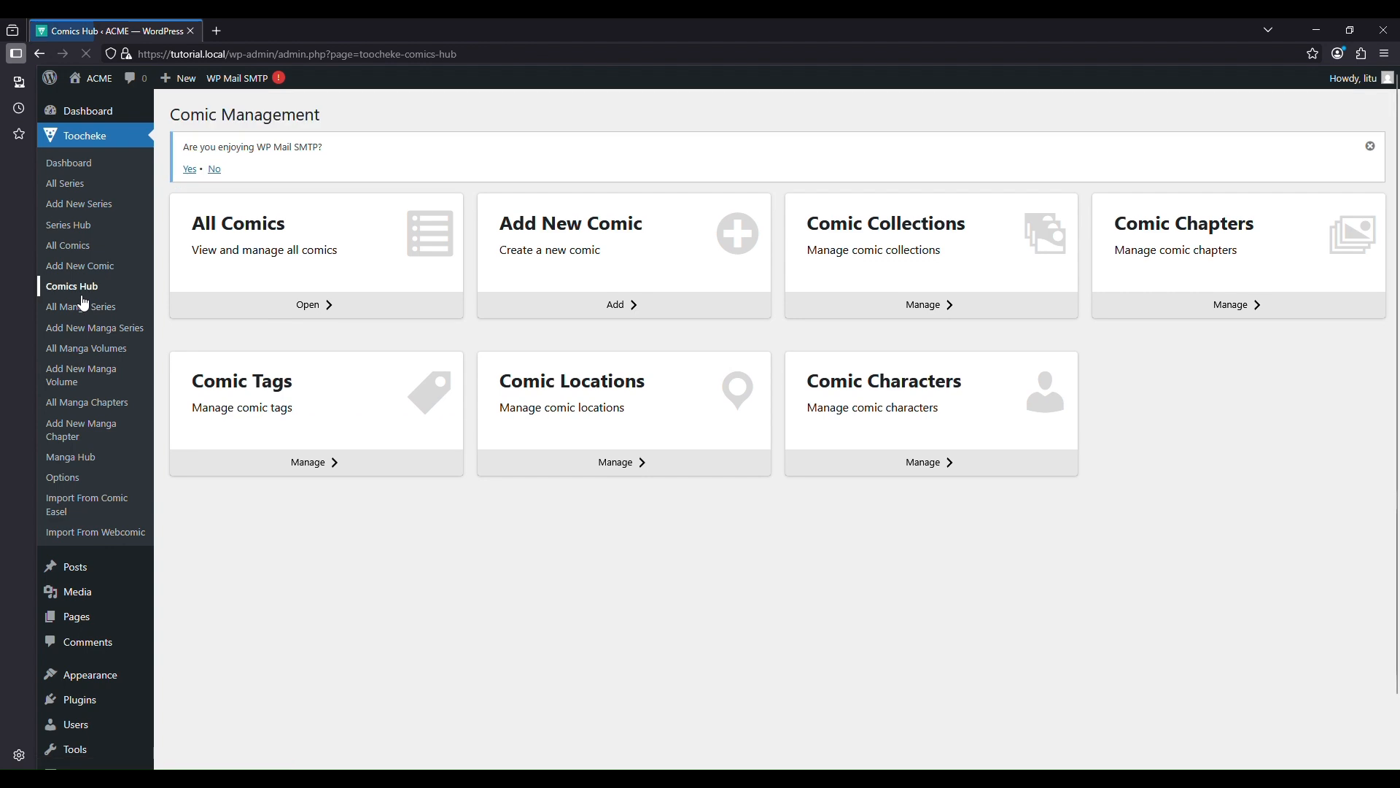
click(622, 472)
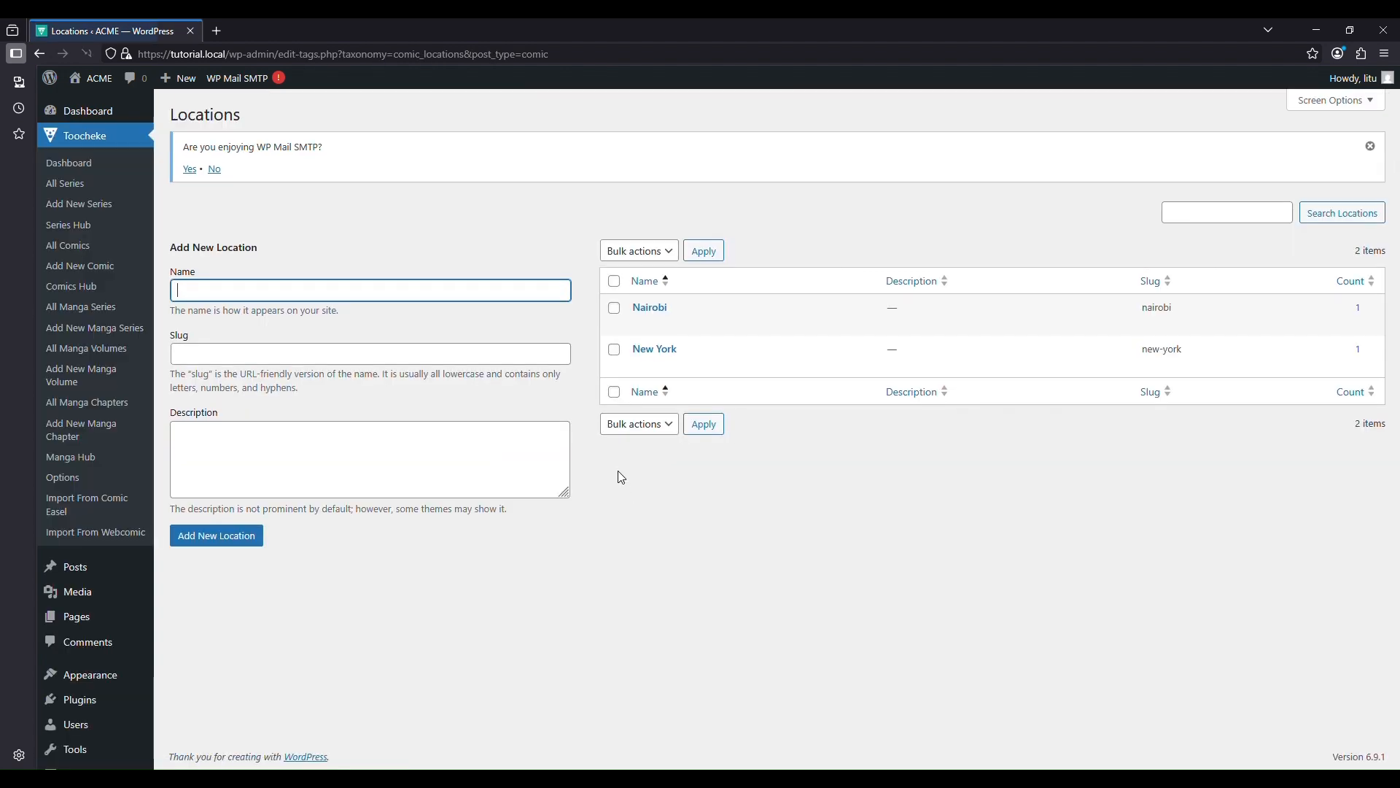
click(97, 289)
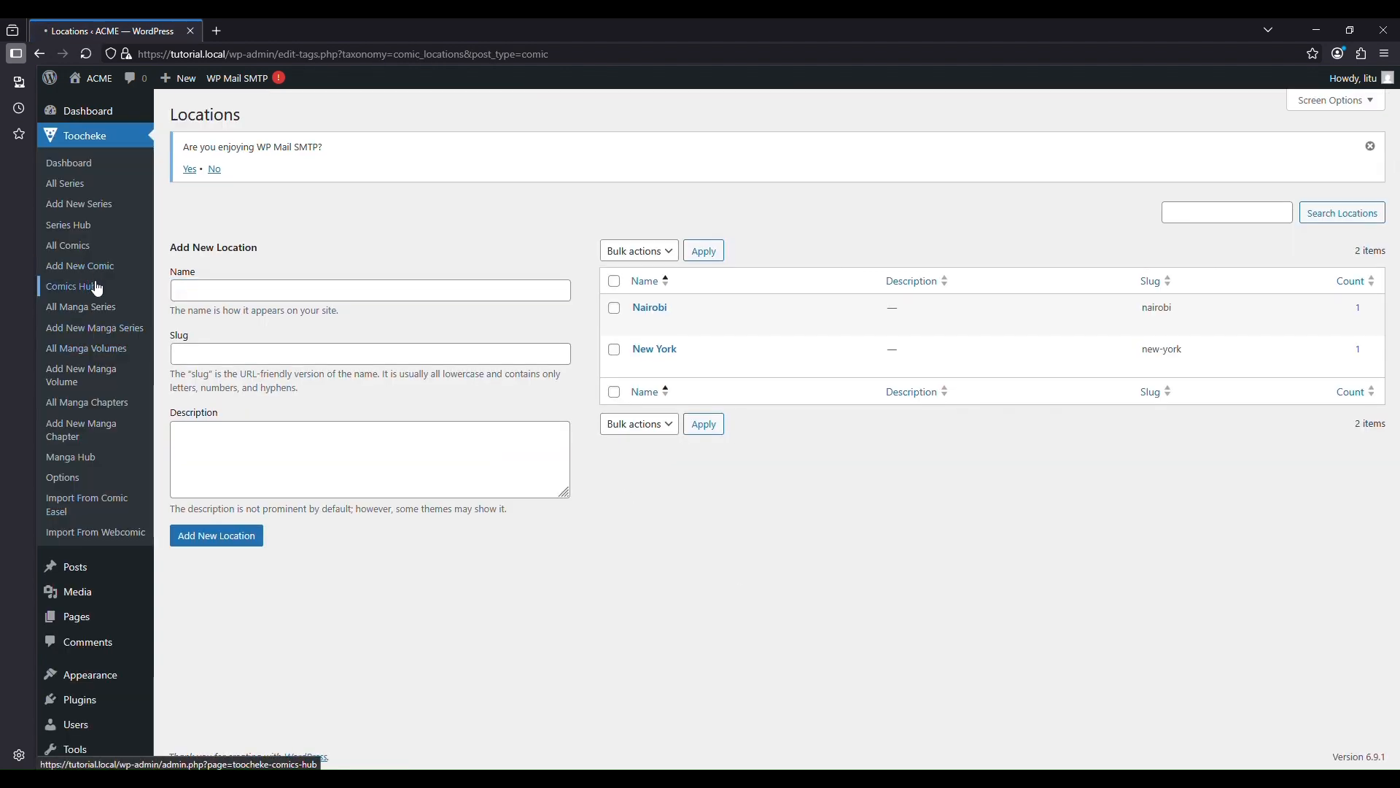
click(928, 464)
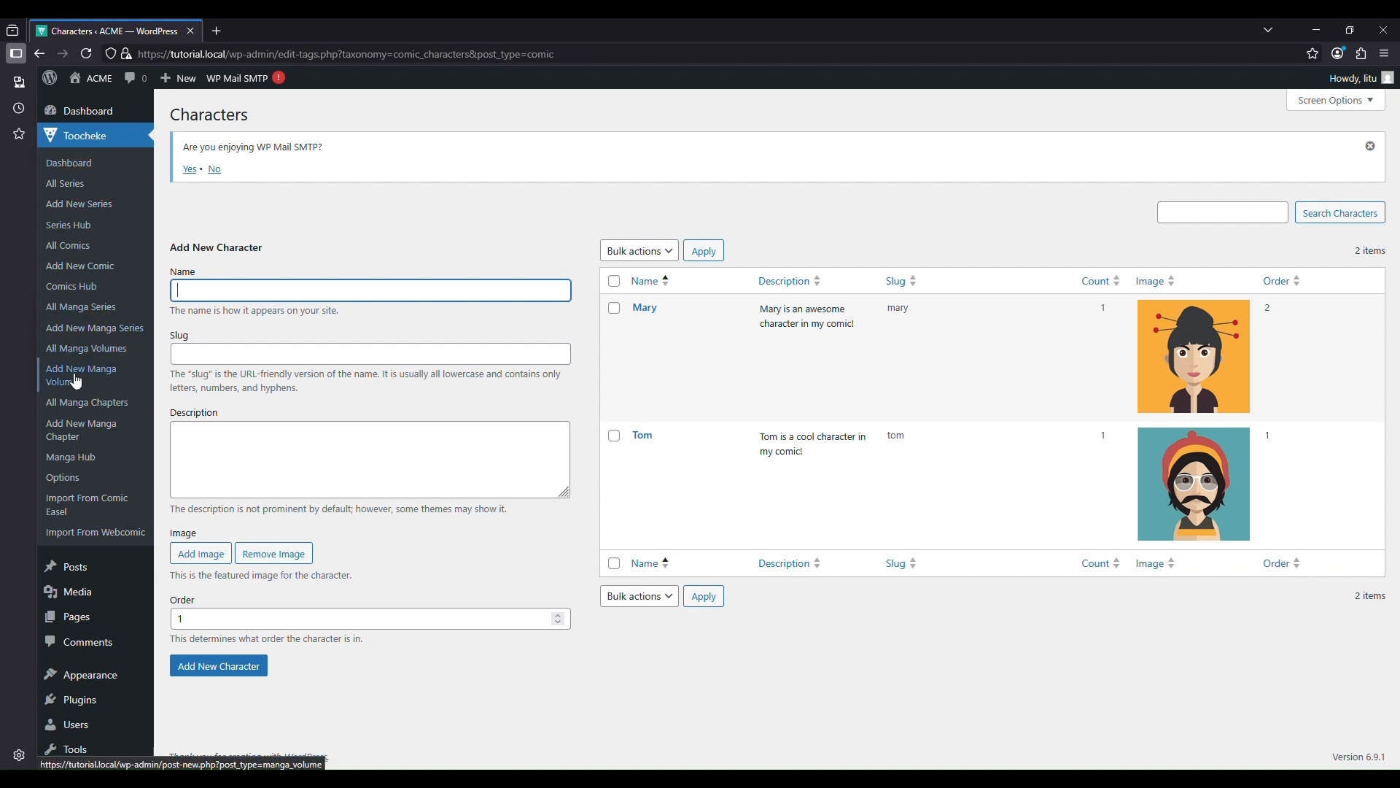
Step: View the manga series and manga volume lists together with their forms for adding new entries
mouse_move(88, 561)
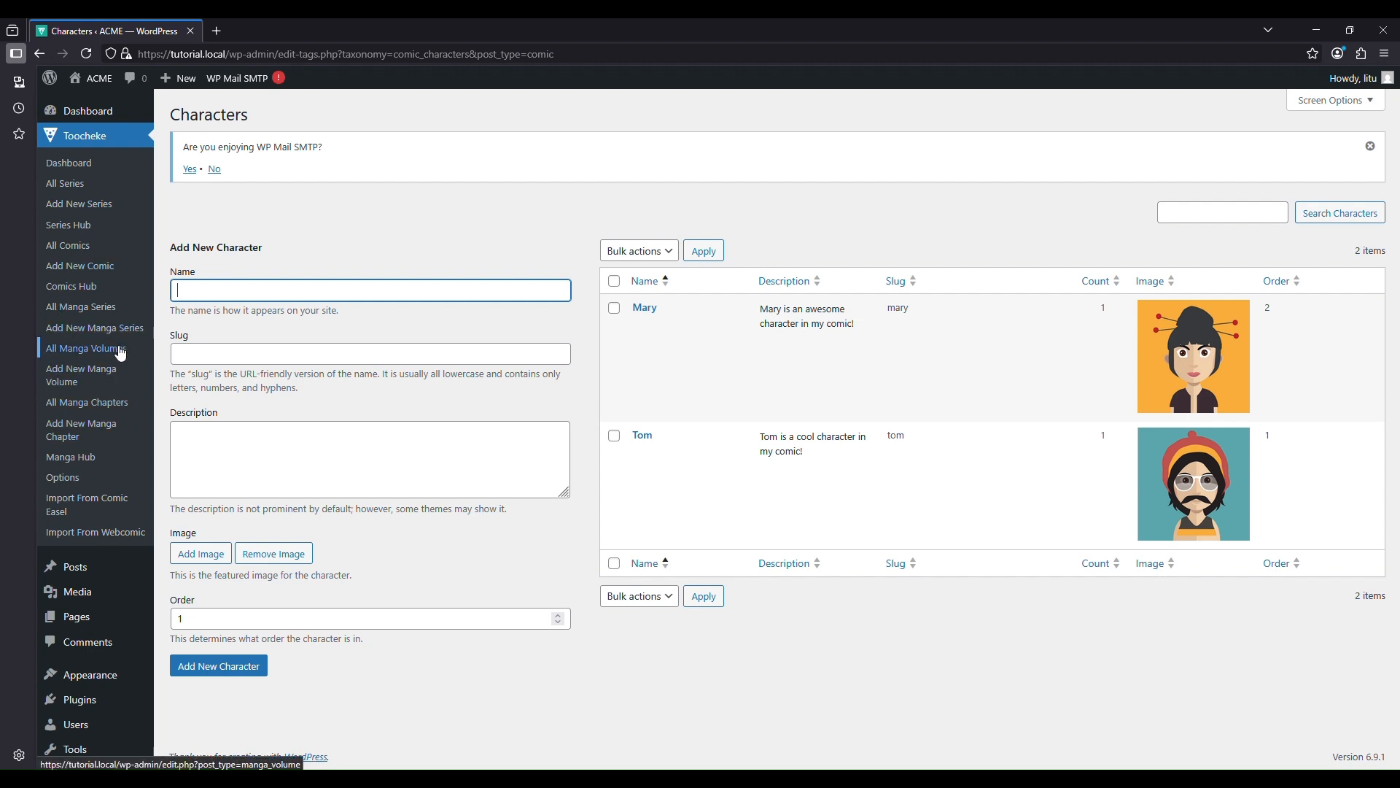
click(88, 313)
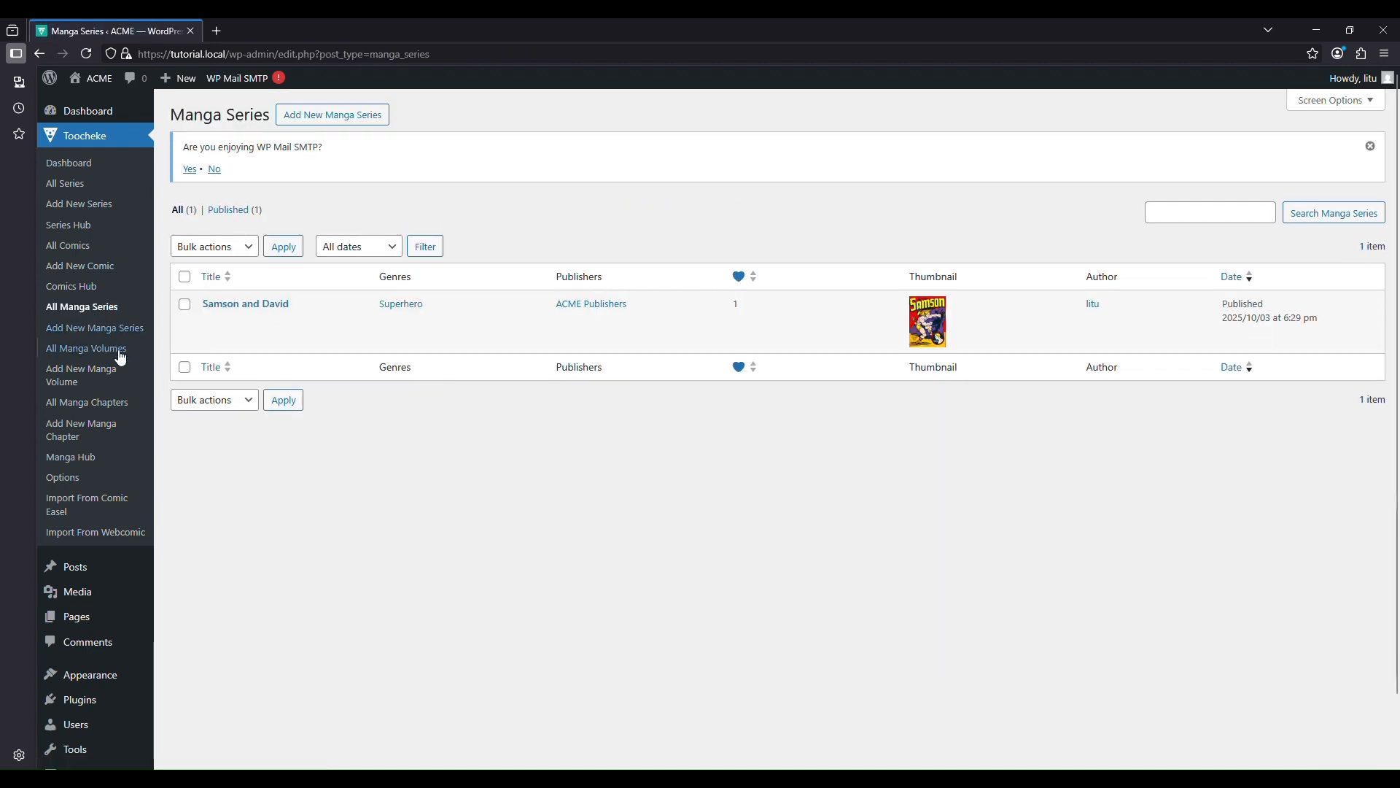
click(91, 334)
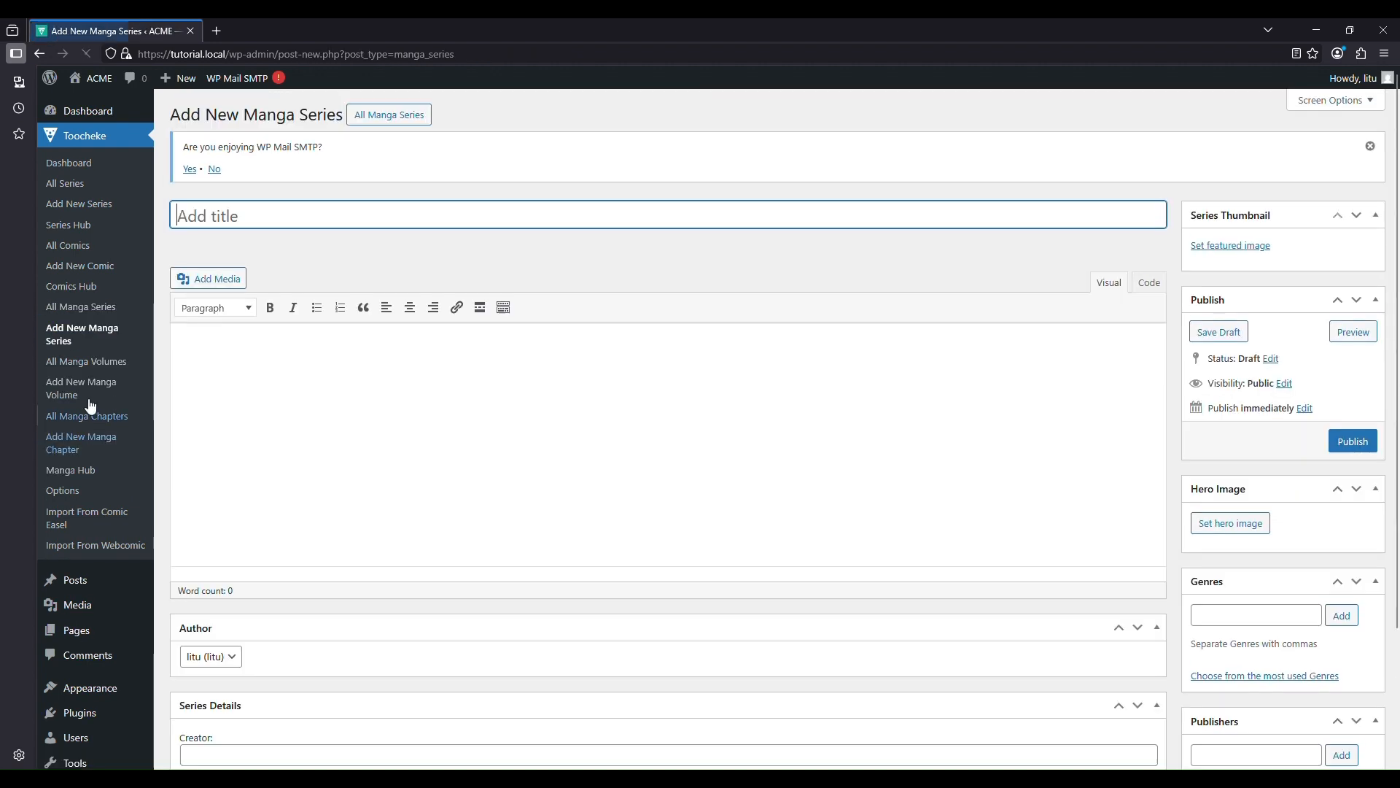
click(99, 368)
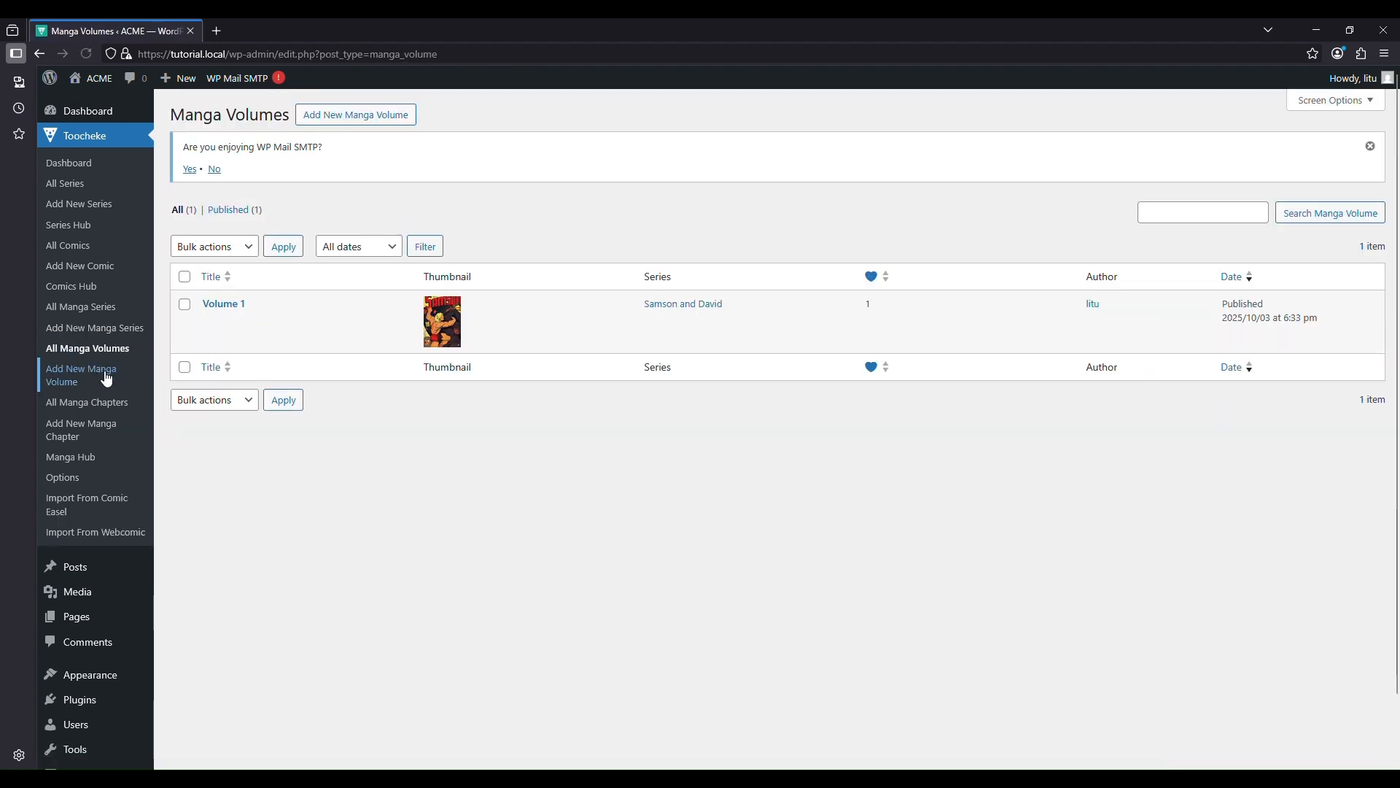
click(93, 383)
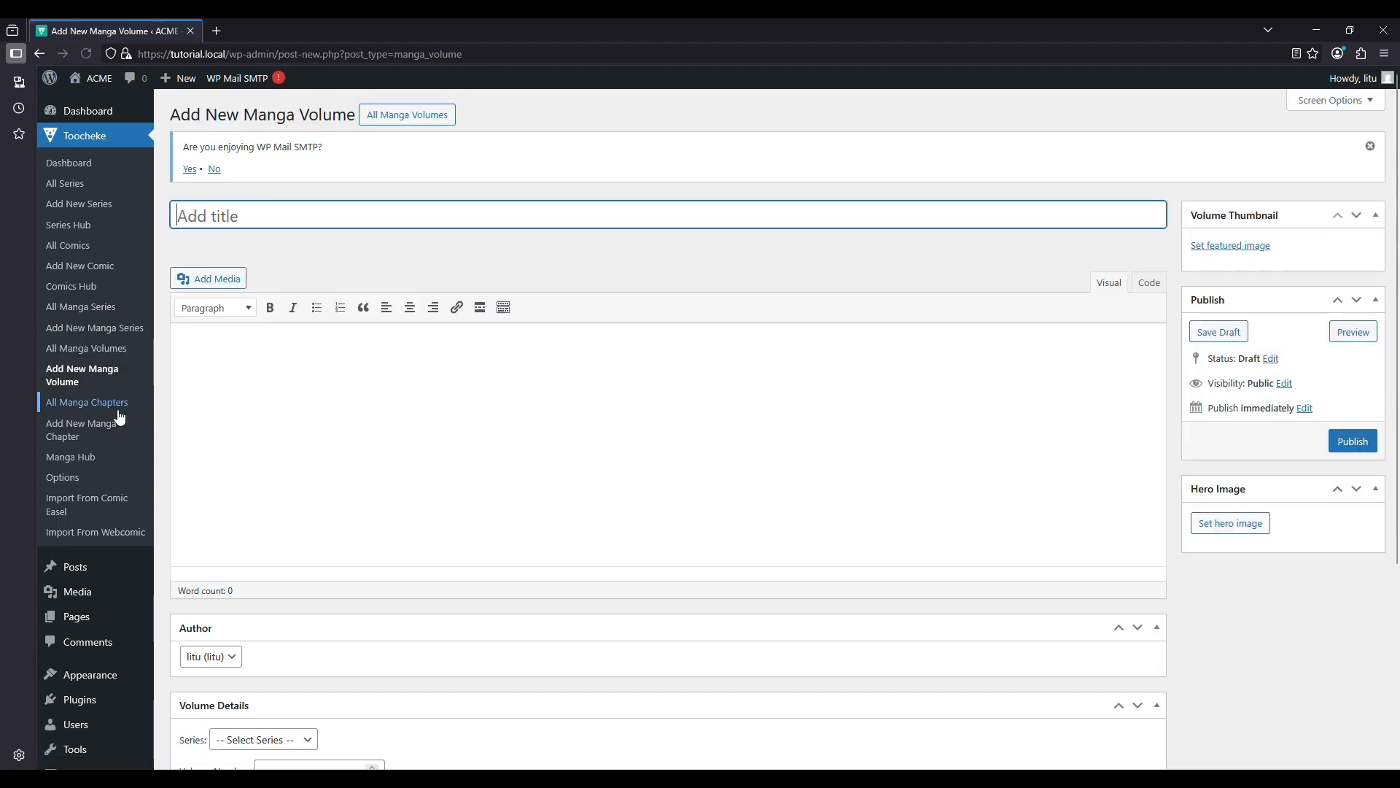
Step: View the manga chapter list and new chapter form, and open the Manga Hub overview
click(107, 410)
click(88, 429)
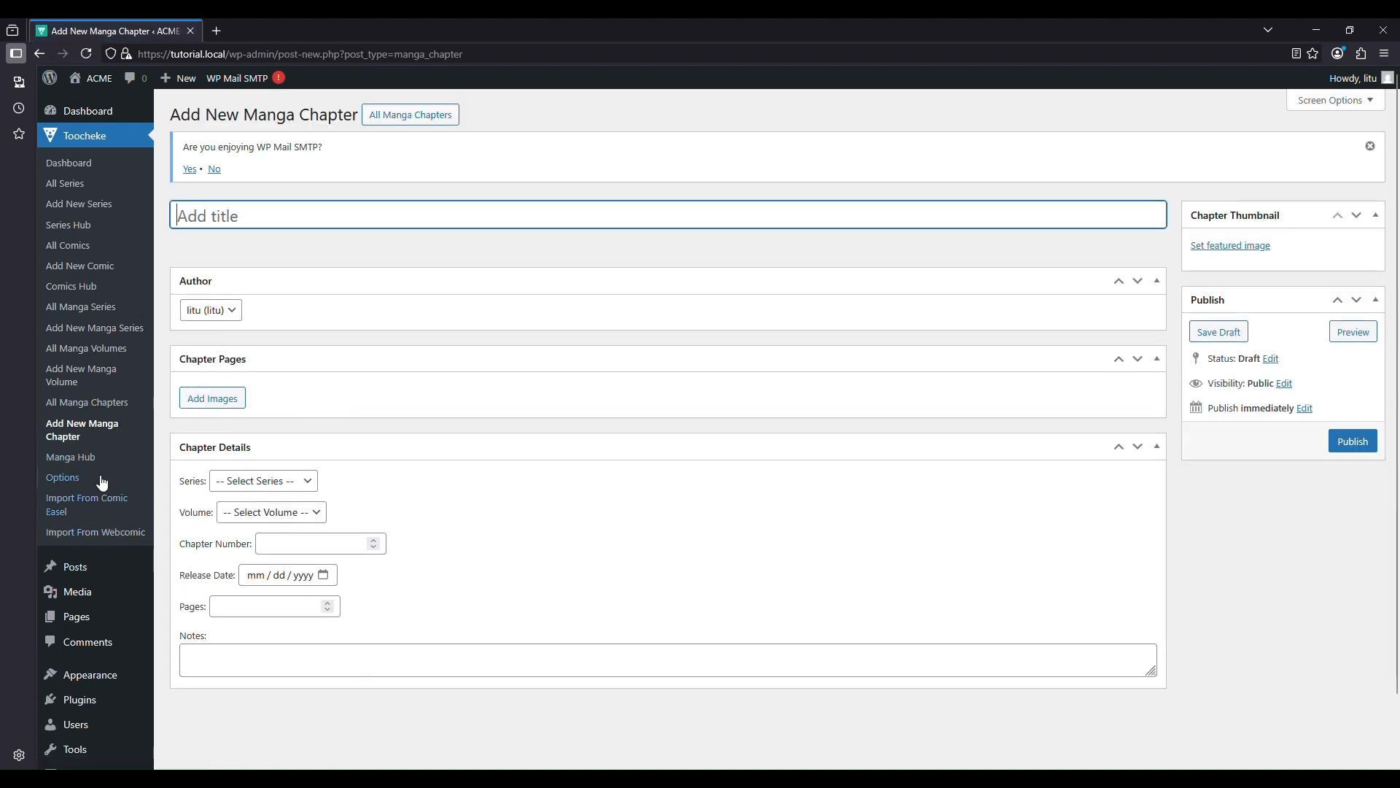
click(86, 458)
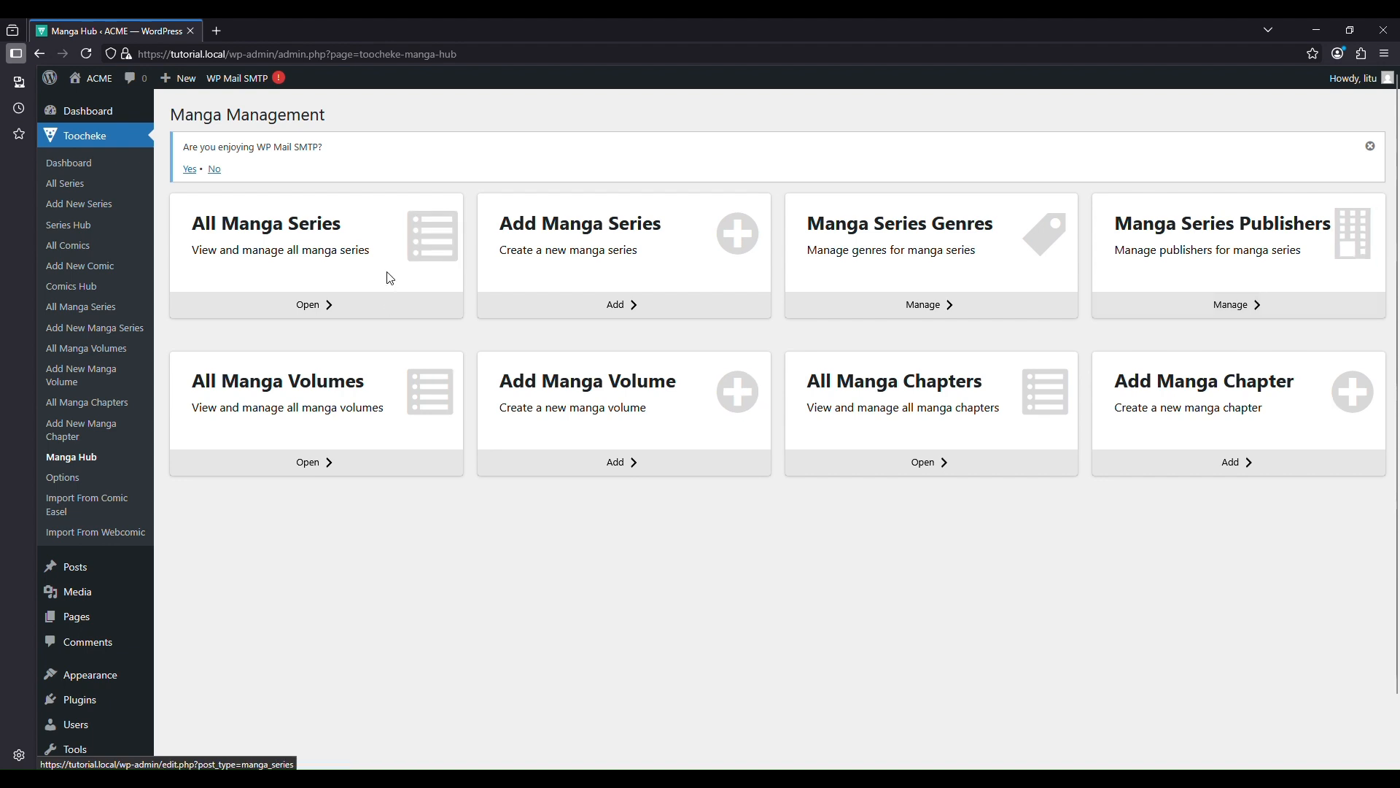
Step: Open the Toocheke options and view the Ordering settings for comics and series
click(64, 485)
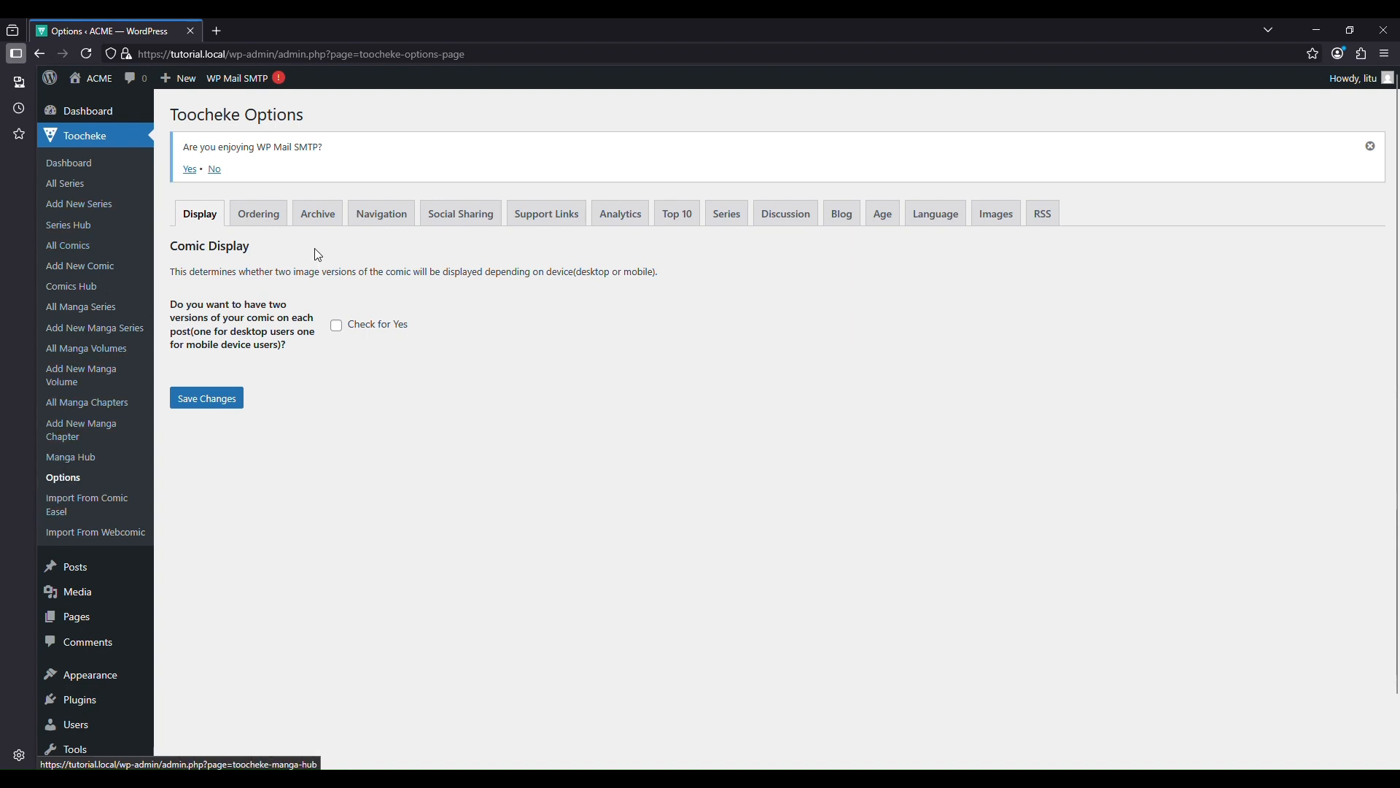
click(279, 219)
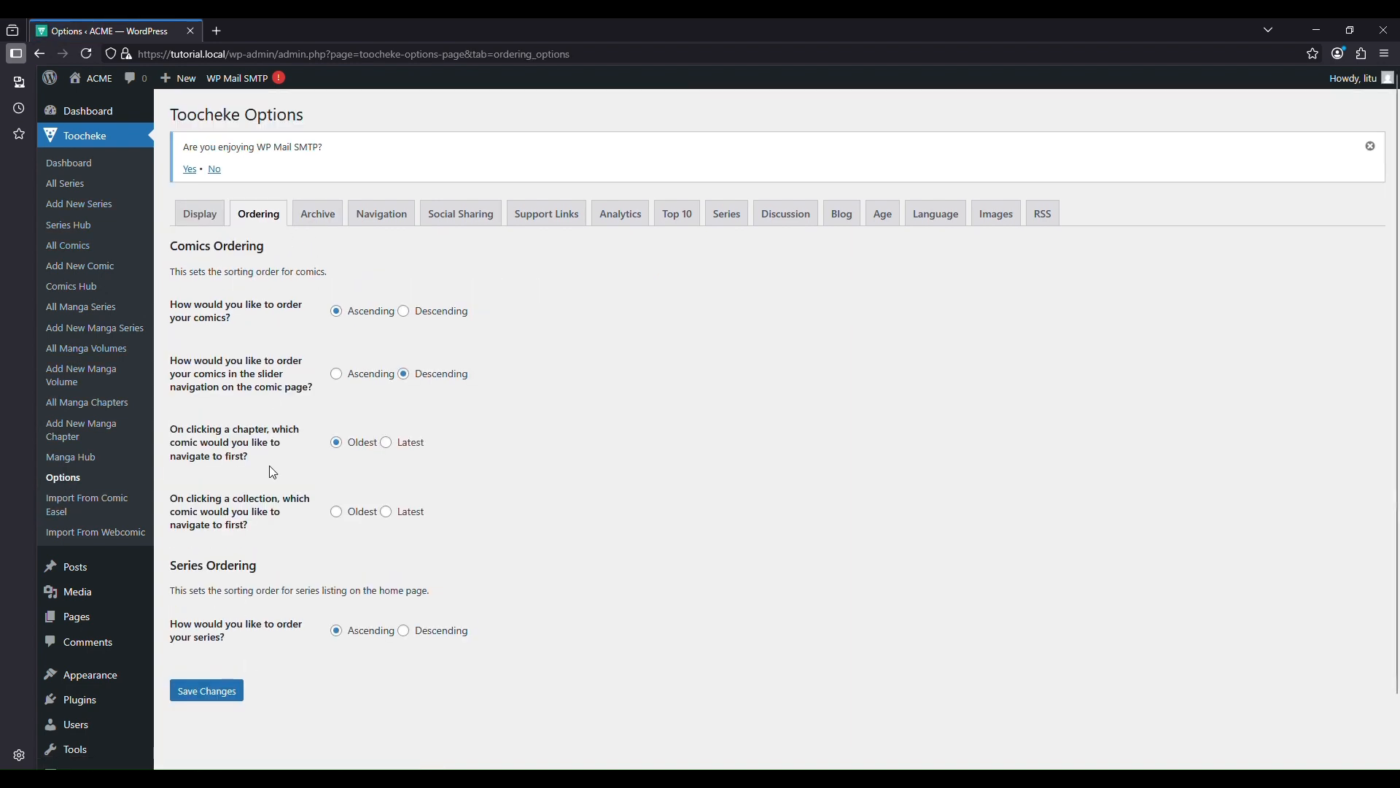
Step: View the Archive settings in the Toocheke options and the layouts available for the comic archive page
click(318, 213)
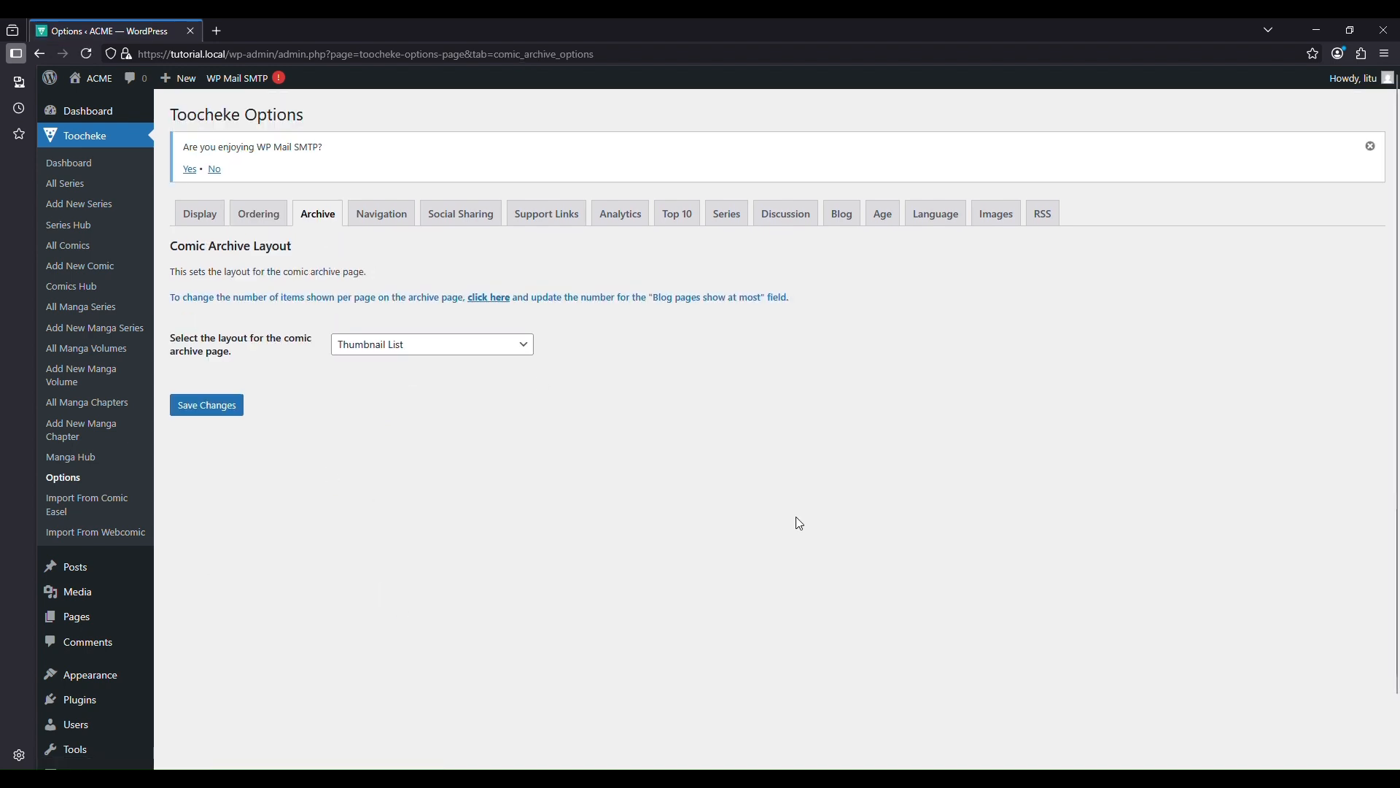
click(526, 349)
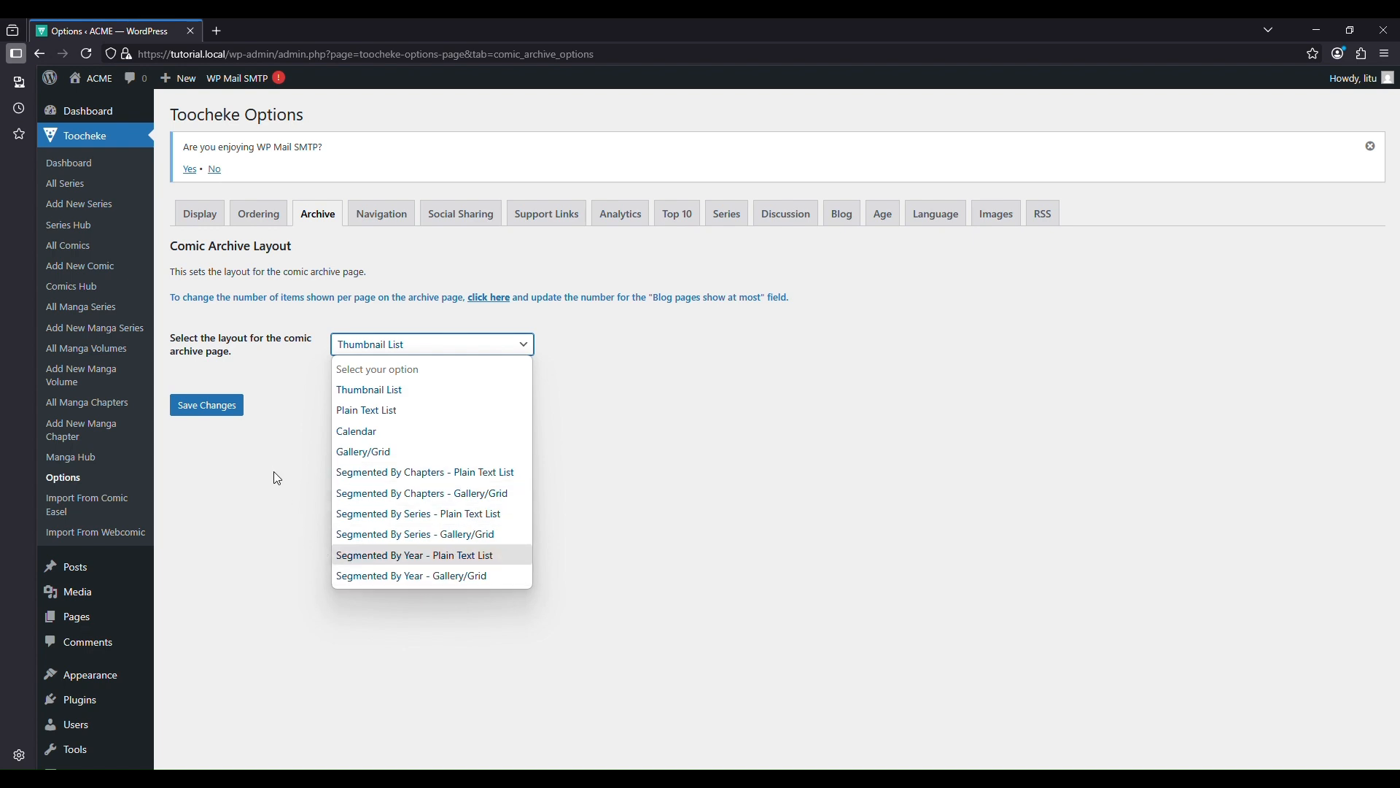
click(282, 501)
Step: Examine the Navigation settings for the manga reader and for comics, including the navigation button options
click(381, 213)
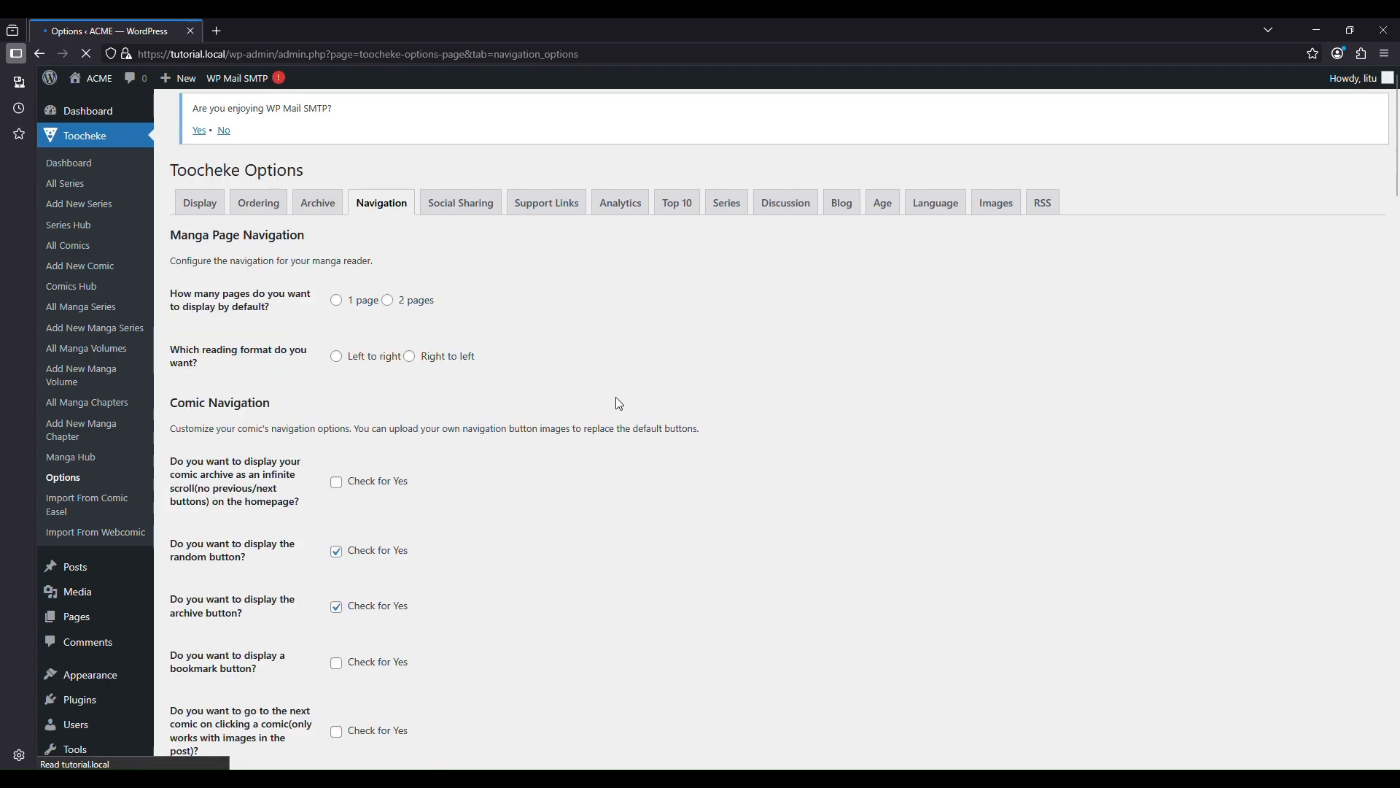
scroll(634, 413, down, 8)
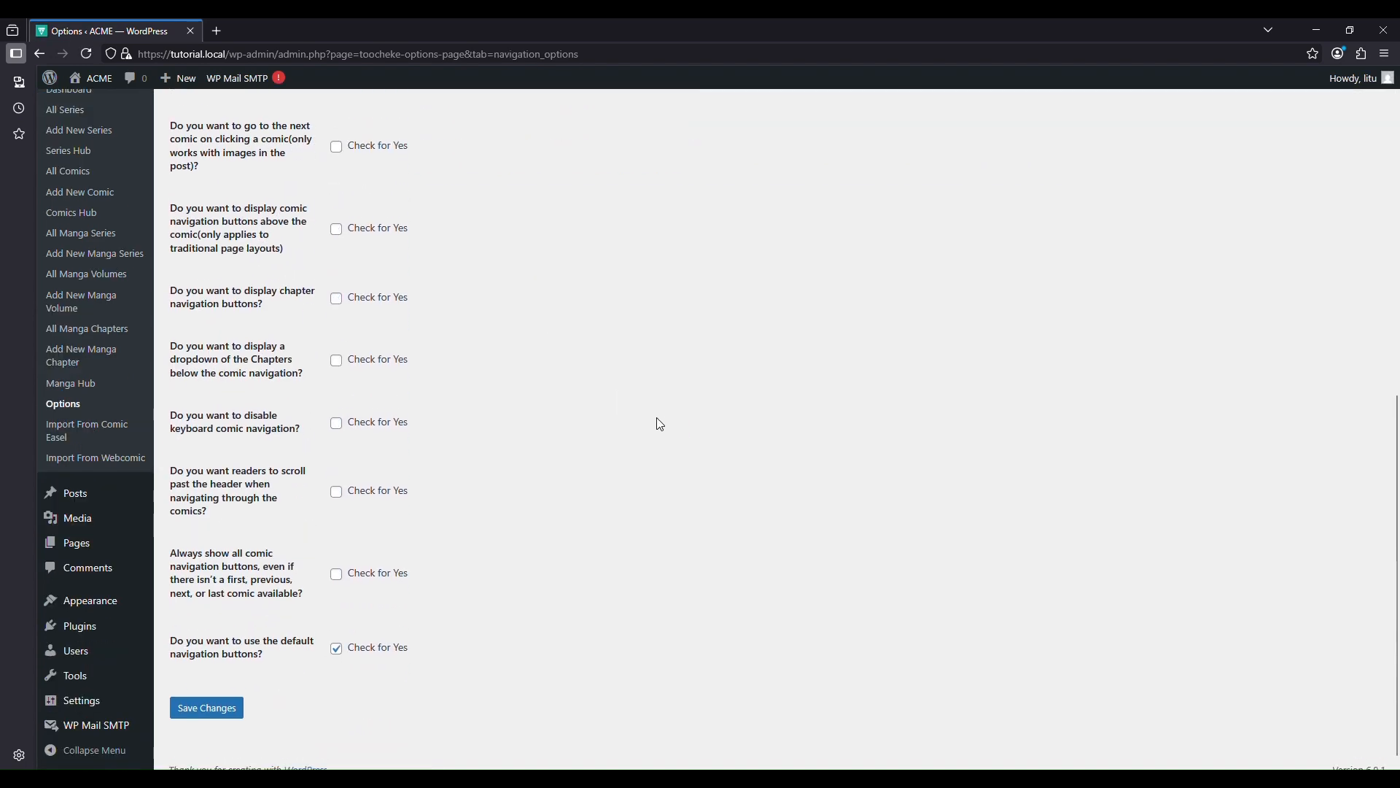
scroll(656, 419, up, 5)
scroll(660, 423, up, 3)
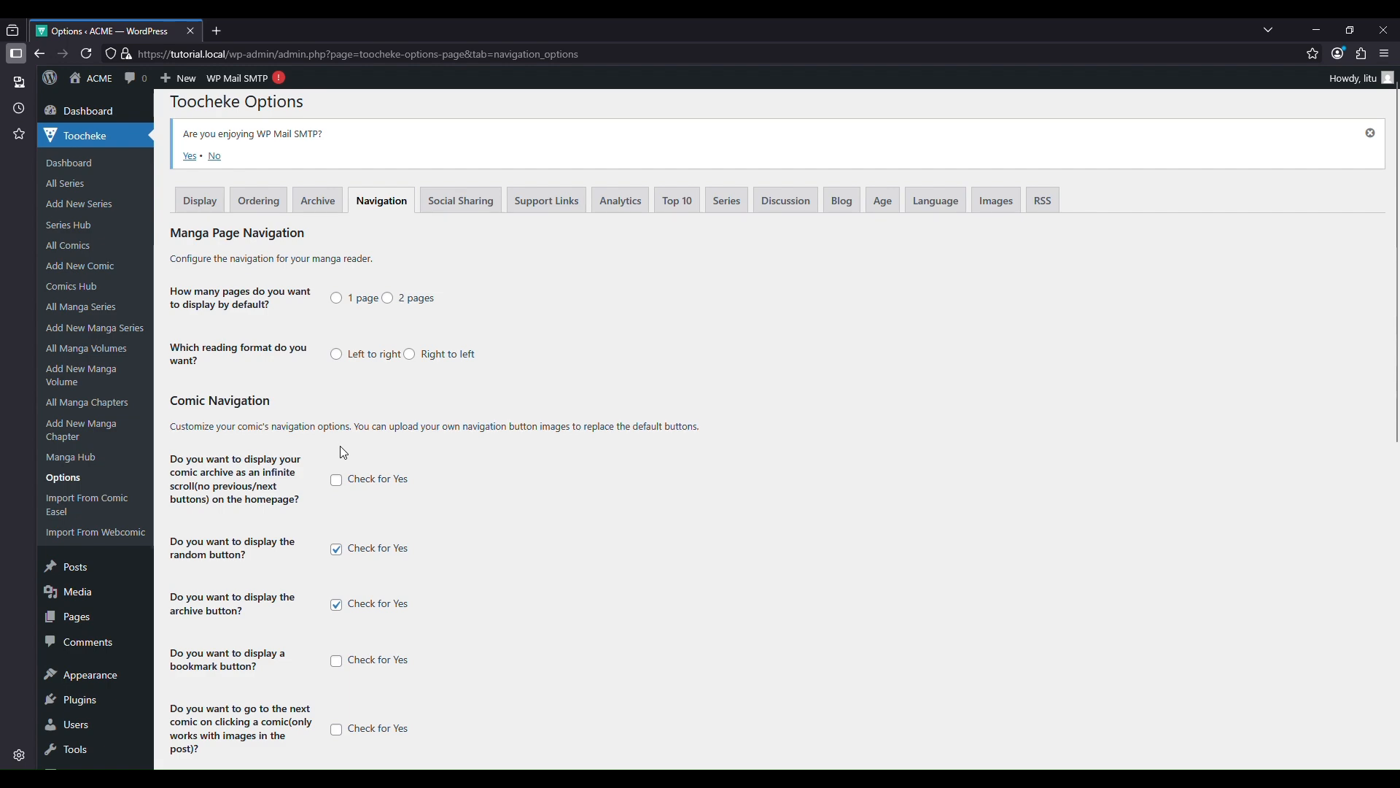
scroll(365, 432, down, 5)
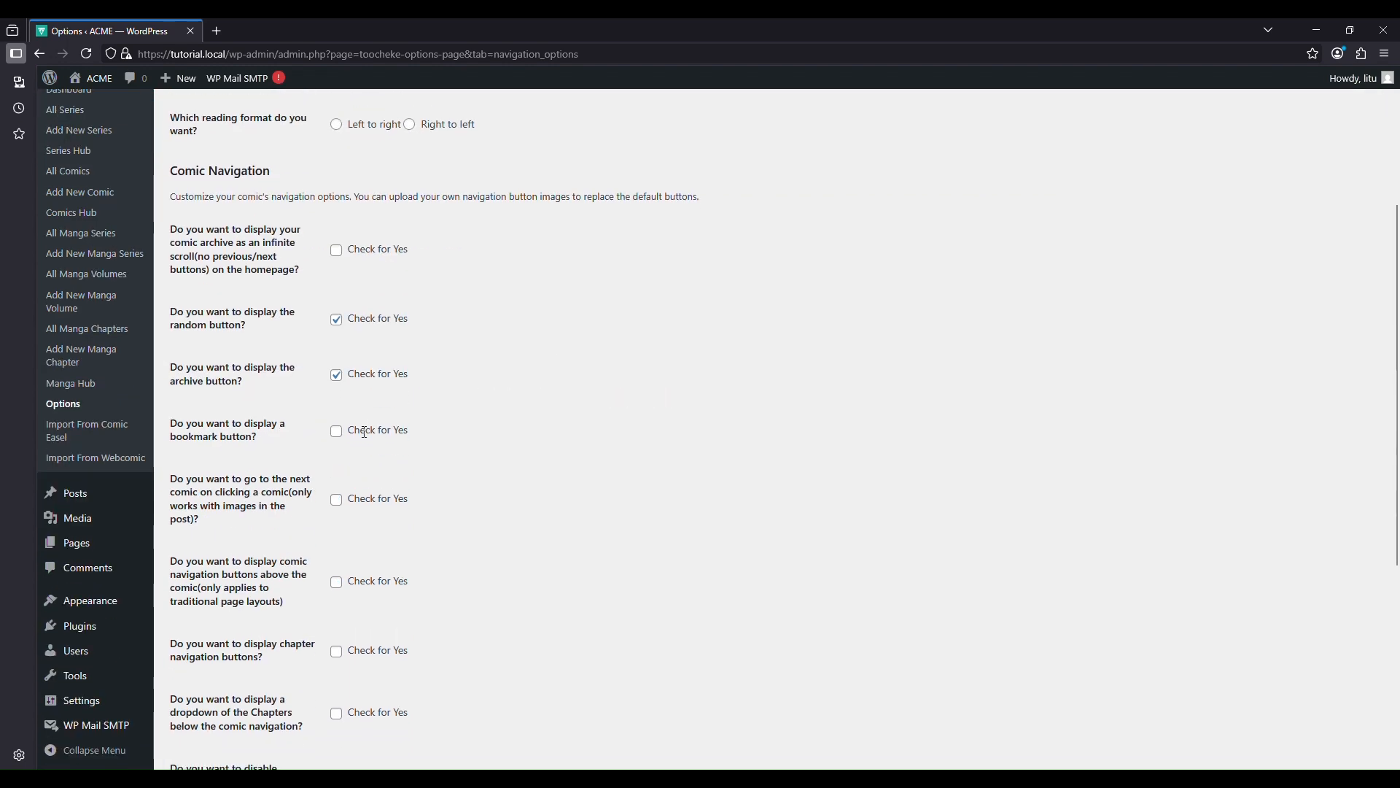
scroll(365, 432, down, 2)
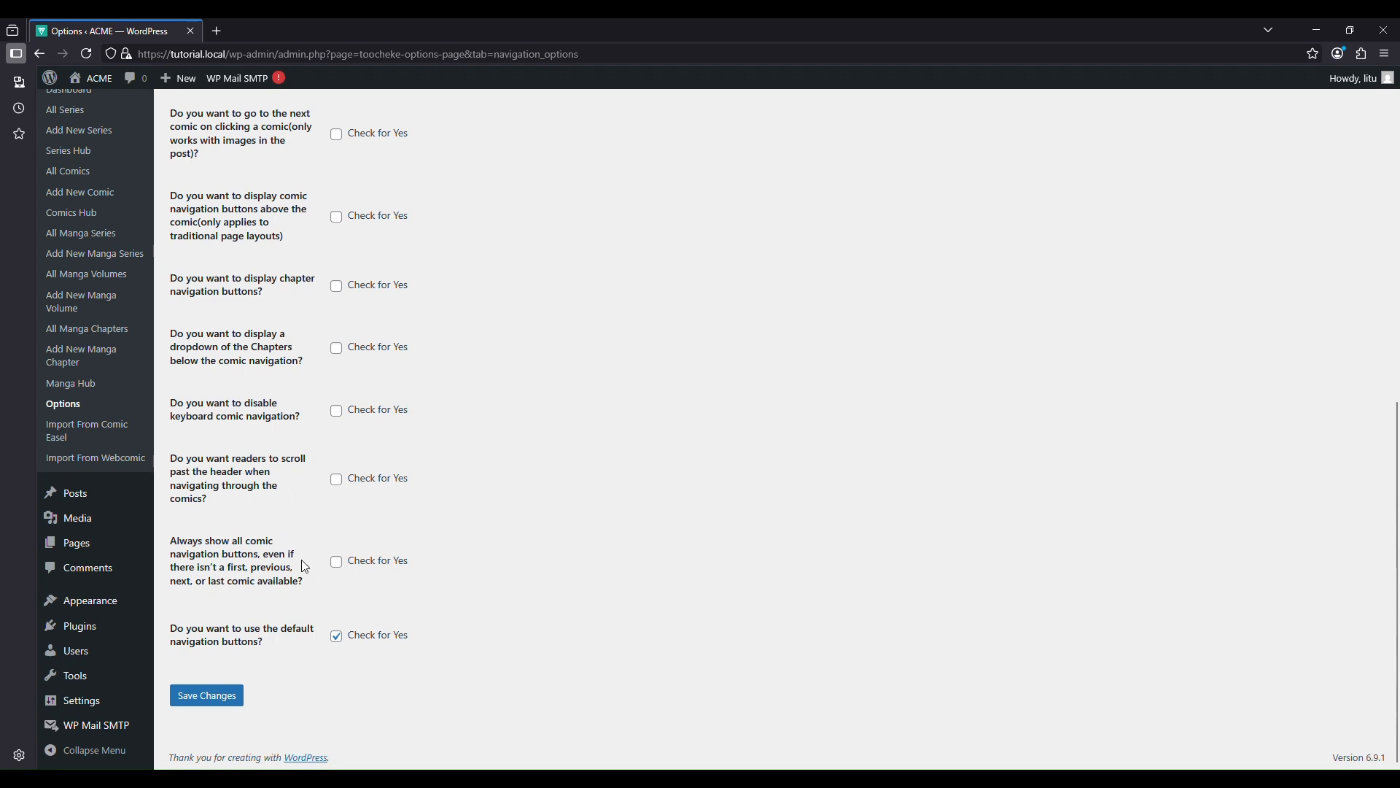
scroll(360, 506, up, 5)
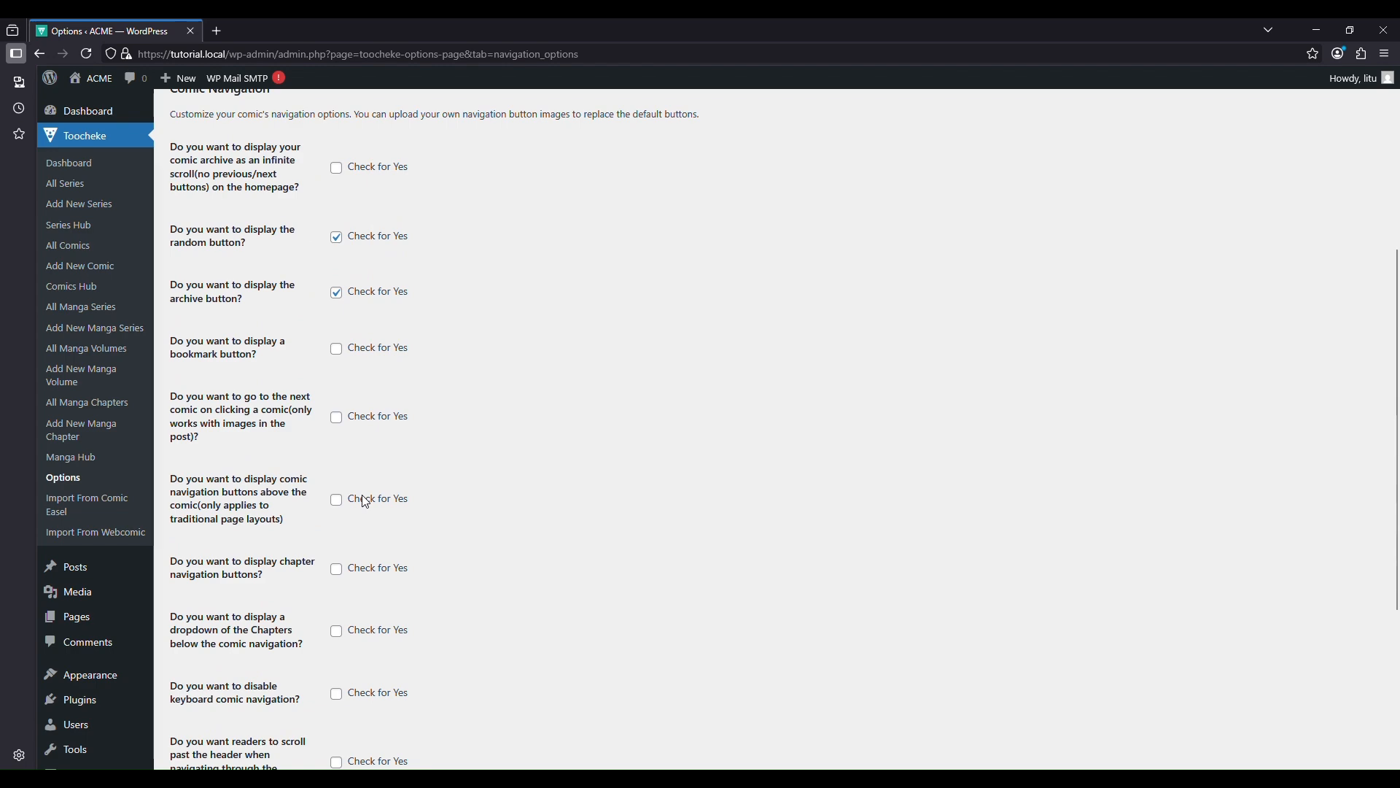
scroll(320, 510, down, 3)
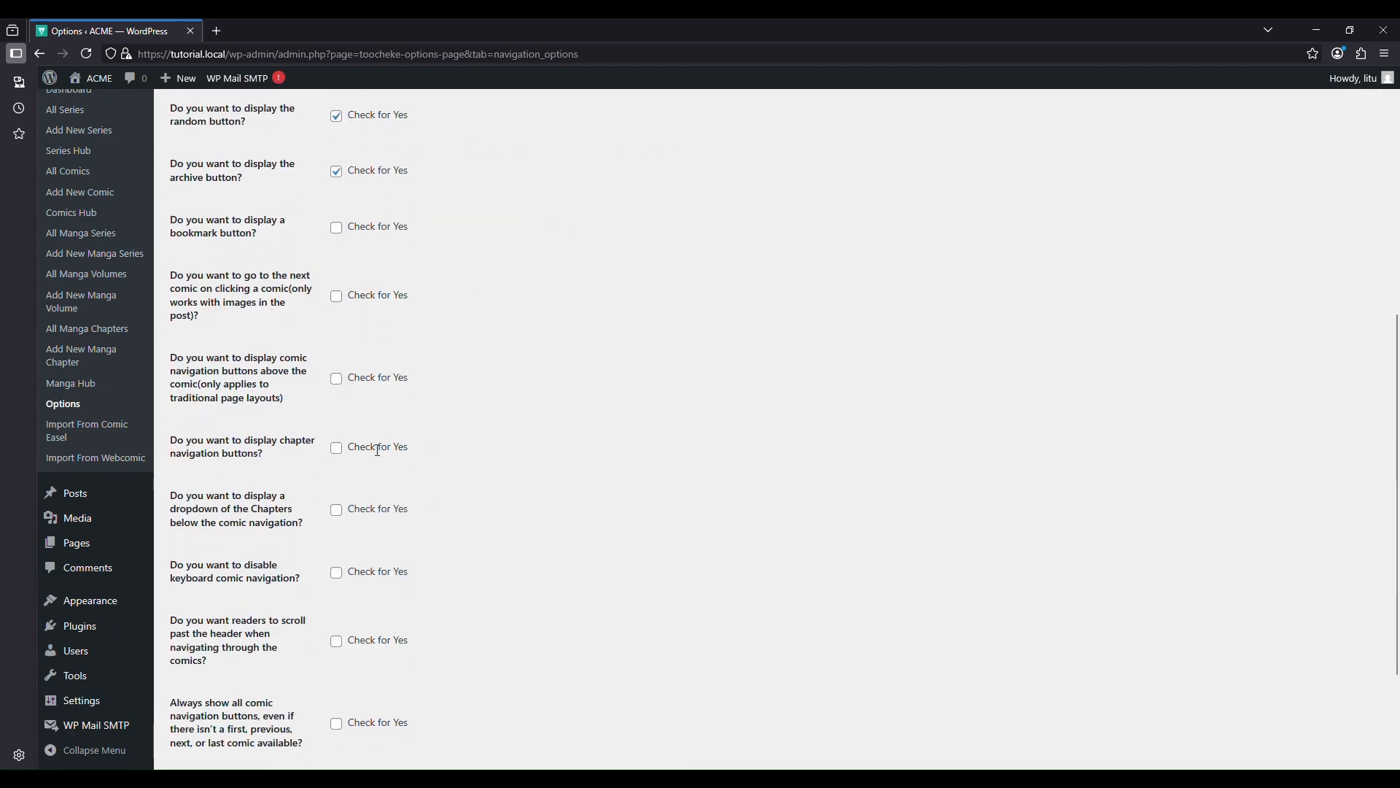
scroll(337, 621, down, 2)
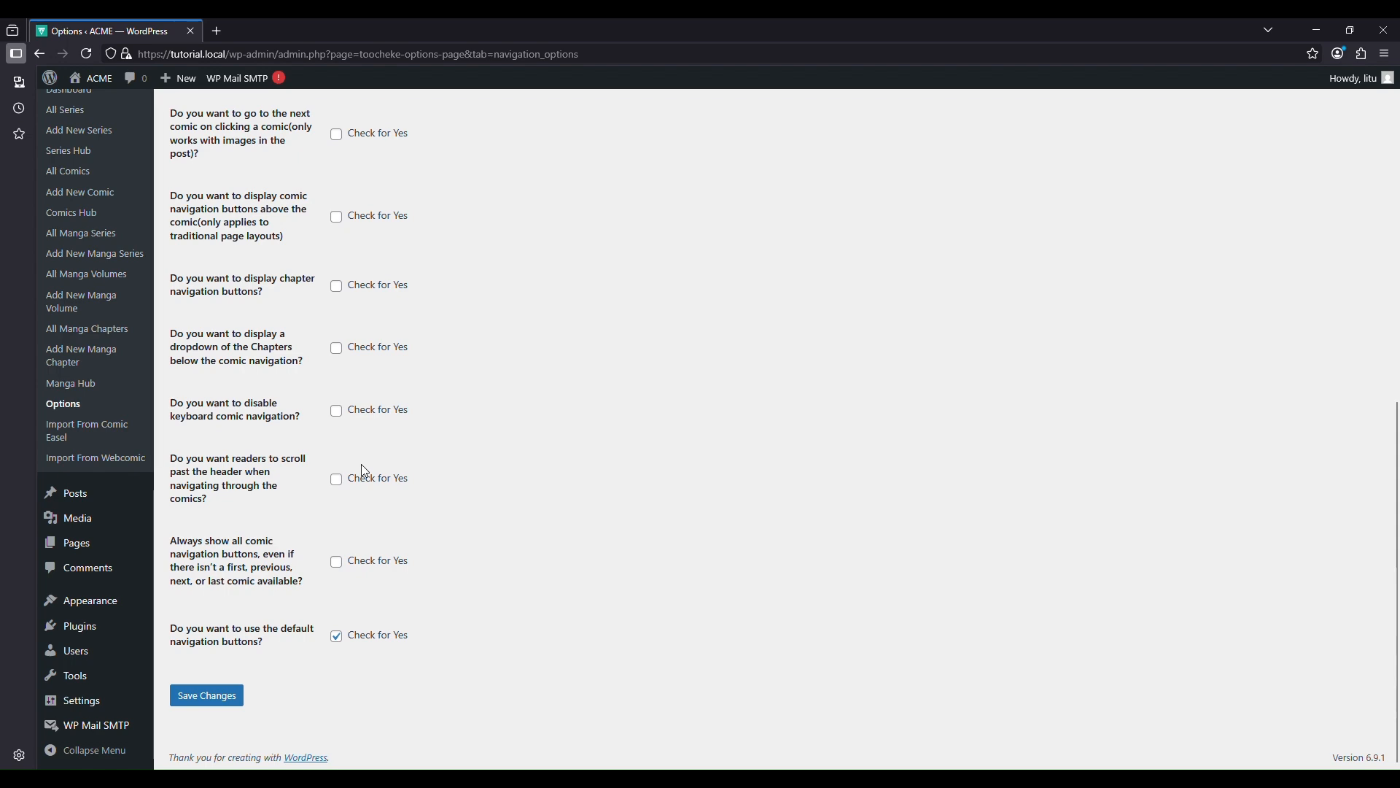
scroll(385, 427, up, 2)
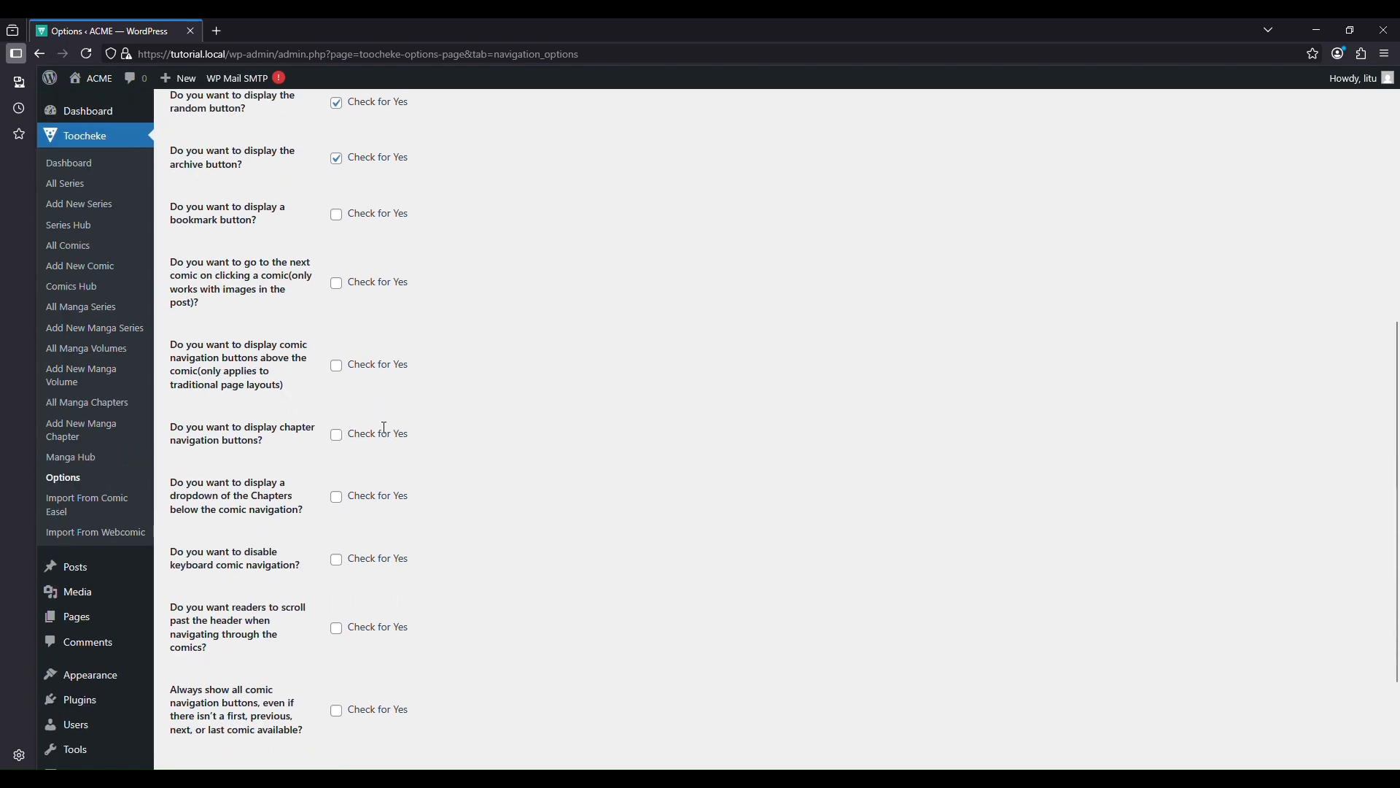
scroll(384, 427, up, 6)
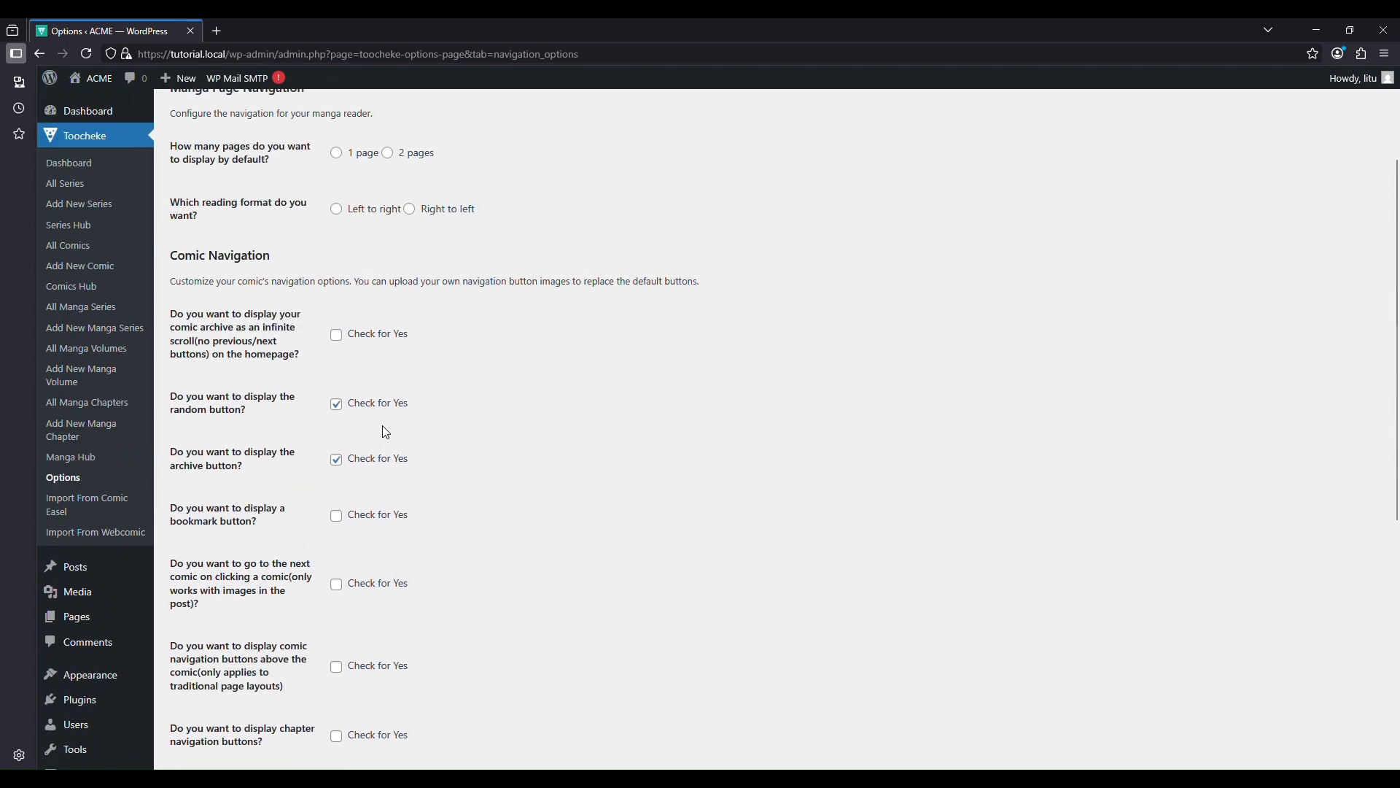
Step: View the Social Sharing button settings and the Support Links fields in the Toocheke options
click(467, 215)
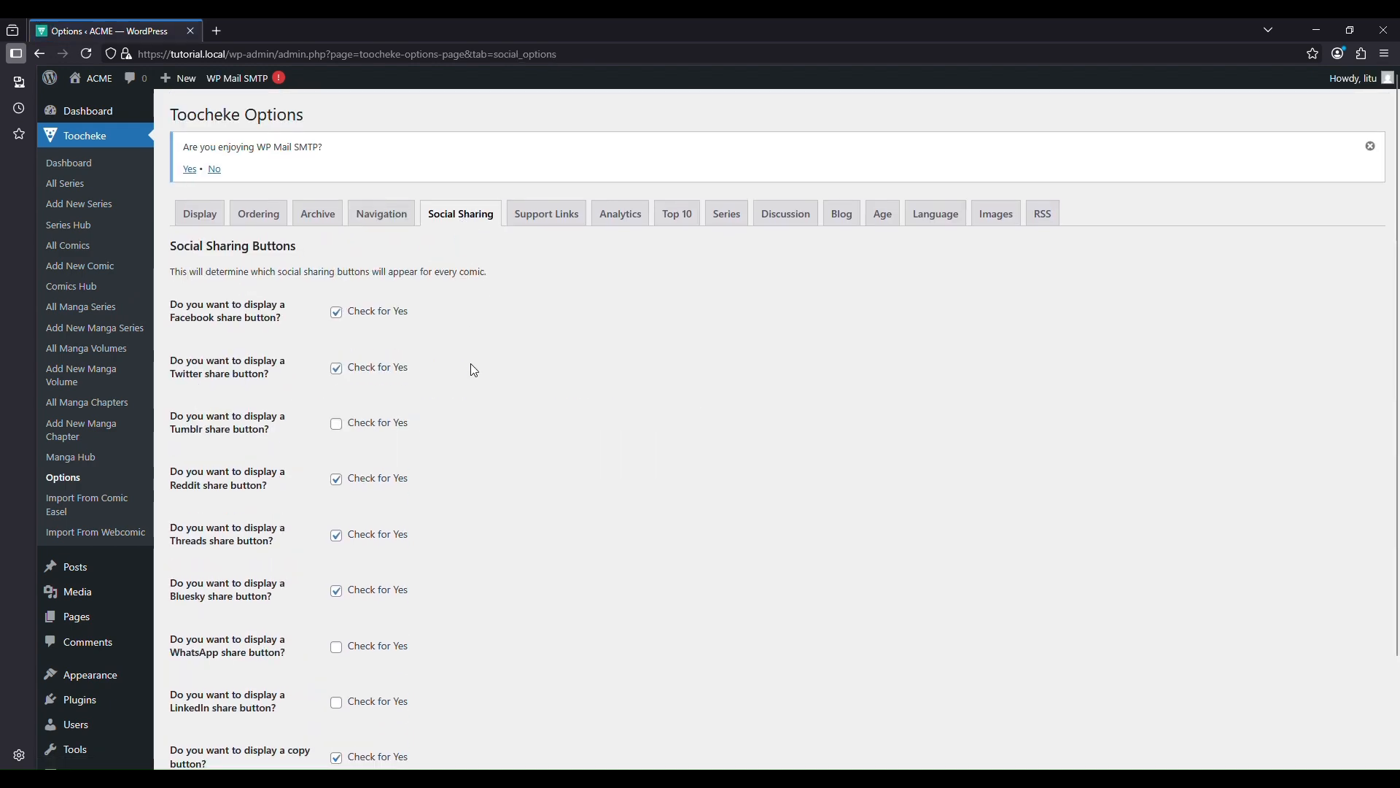
scroll(471, 363, down, 2)
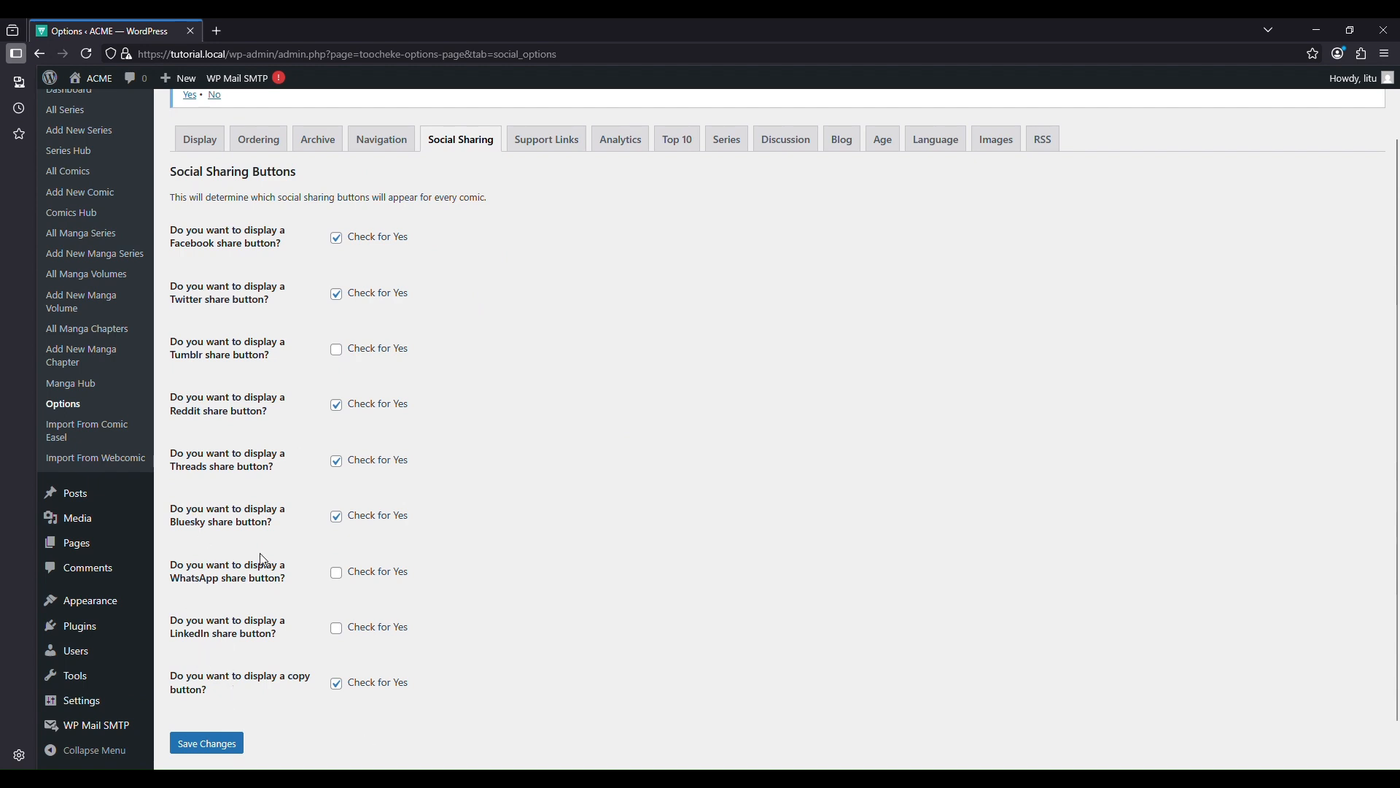
scroll(566, 291, up, 2)
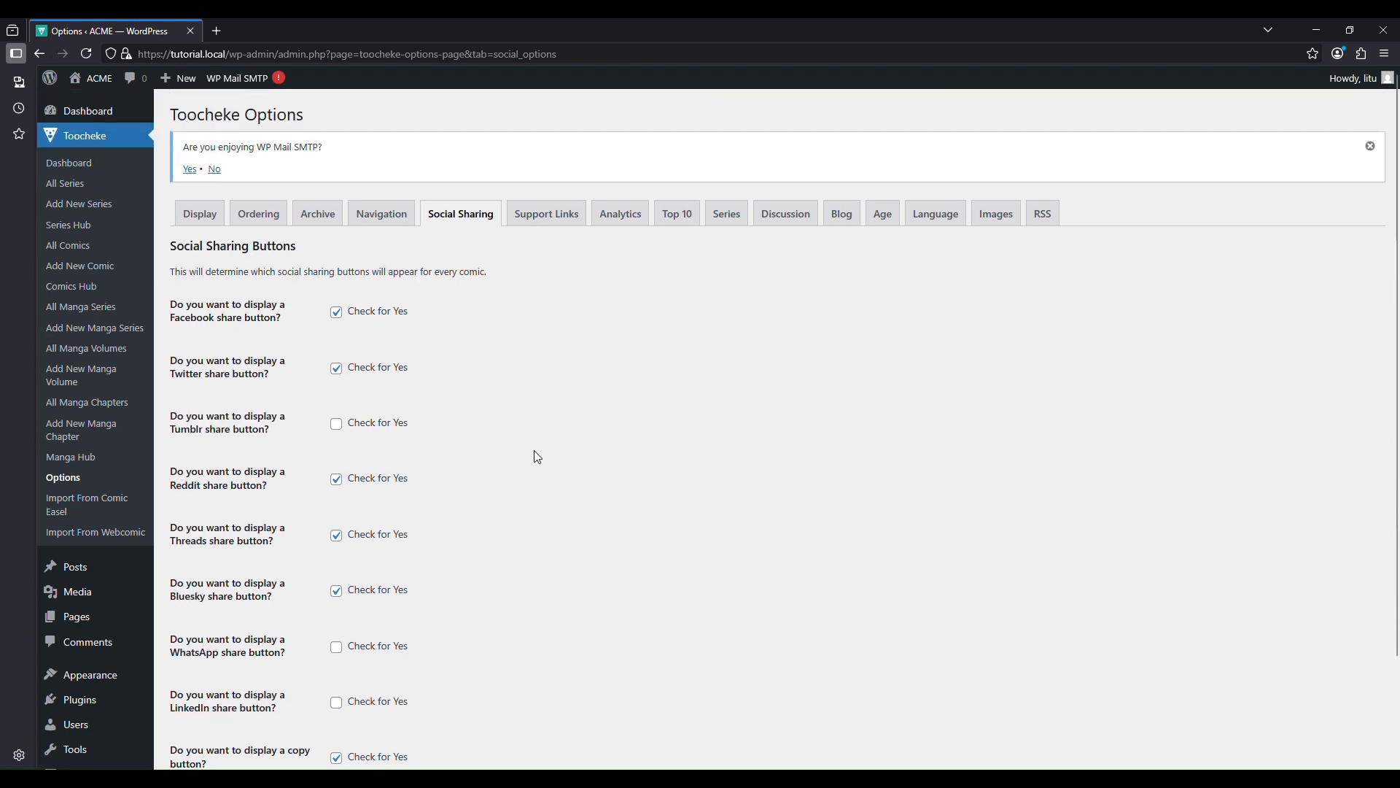
click(536, 218)
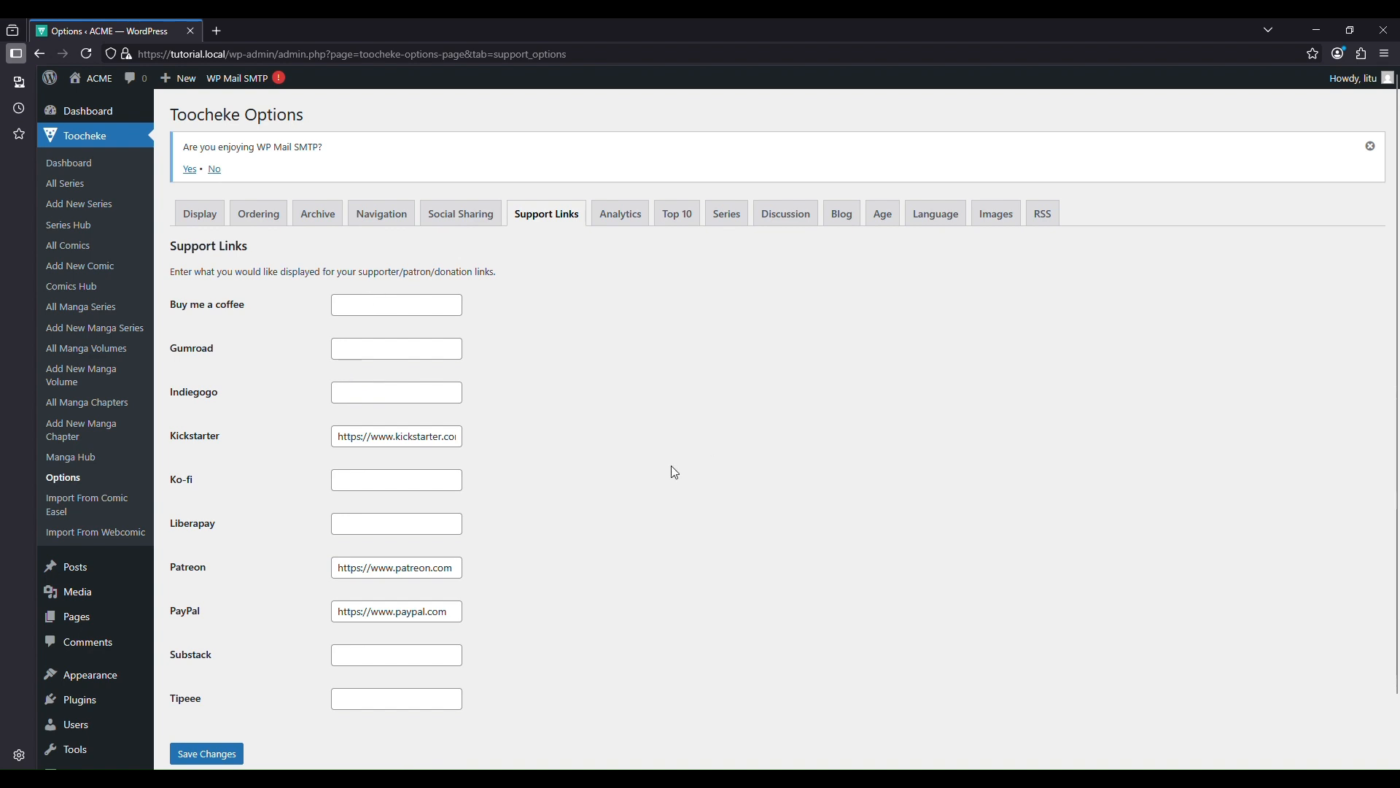
scroll(628, 341, down, 2)
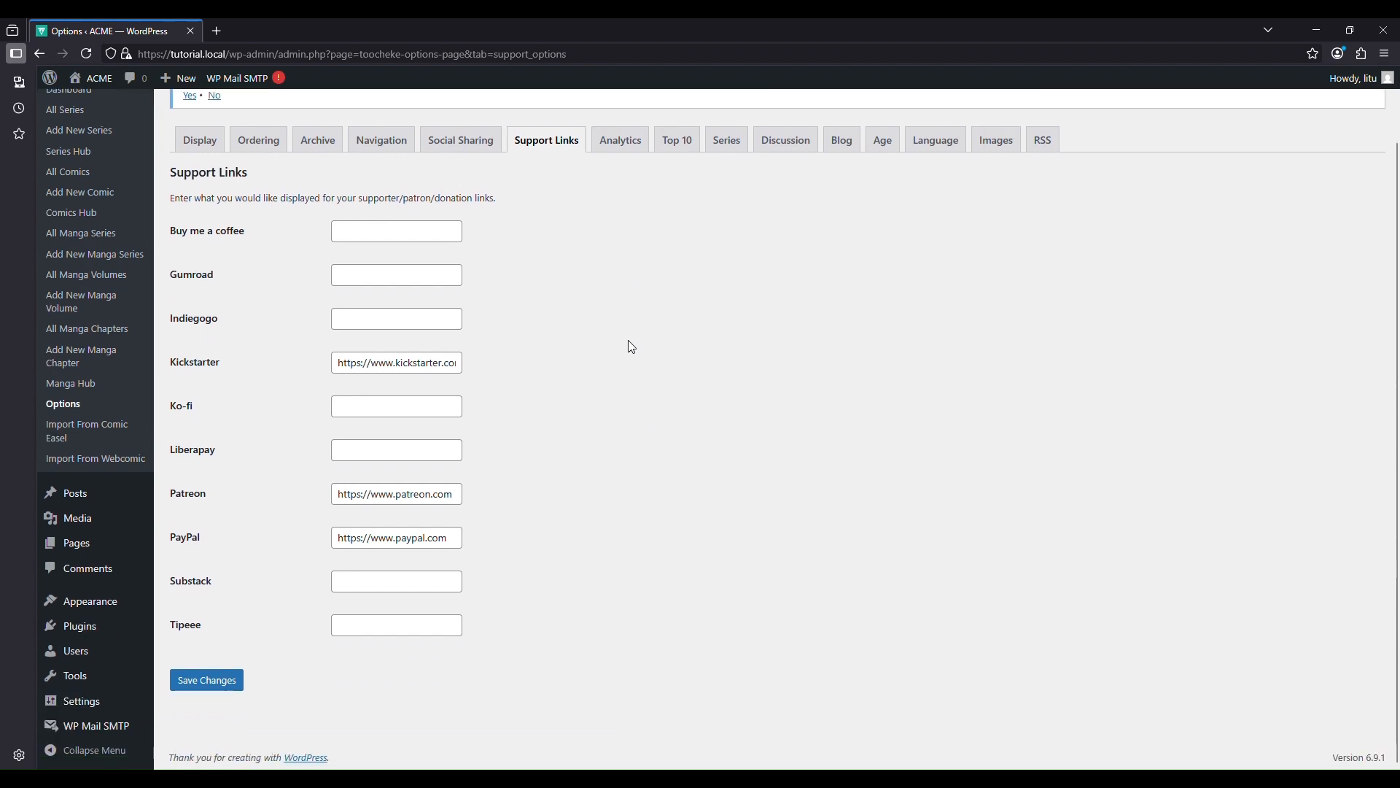
Step: Switch to the public site's window, reload the home page to view its comic list, and return to the options page
click(774, 700)
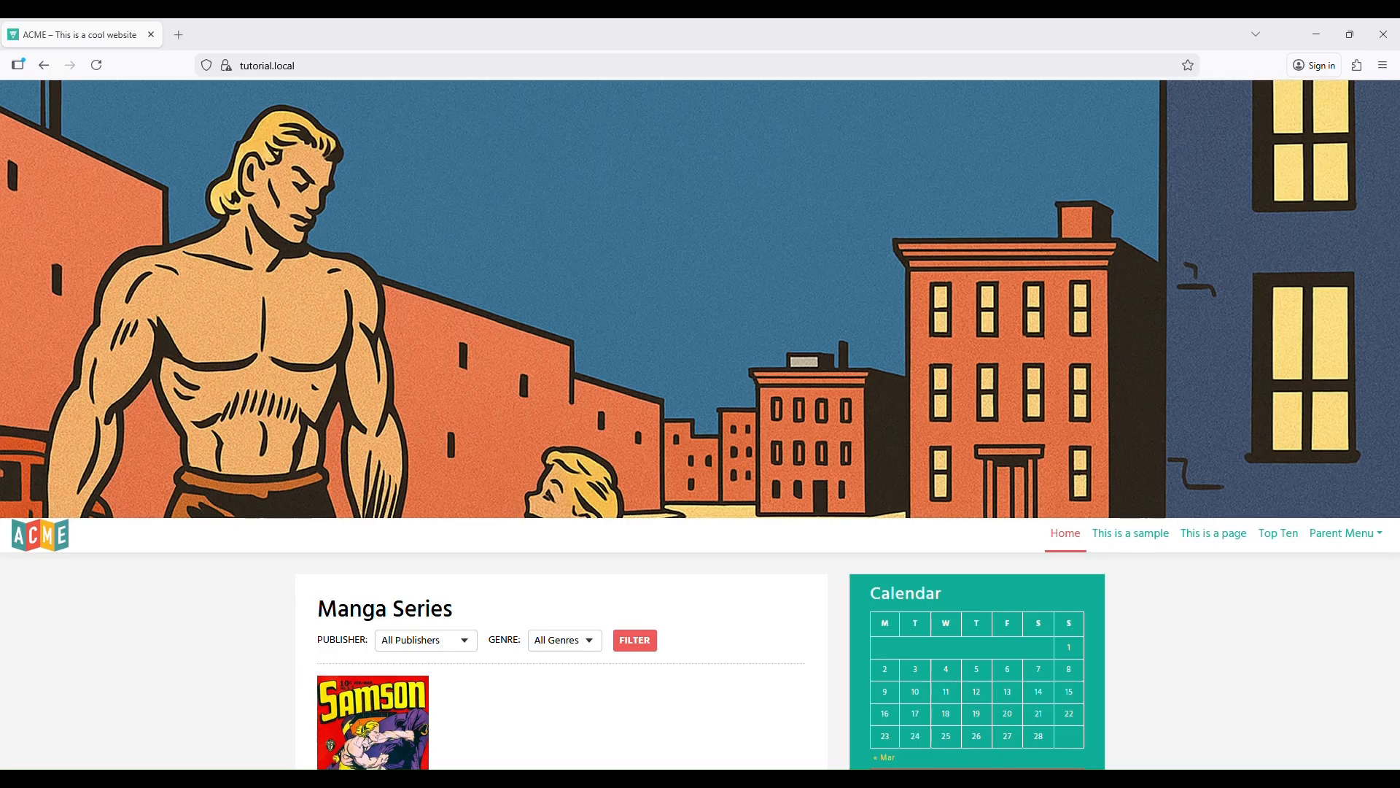
click(105, 63)
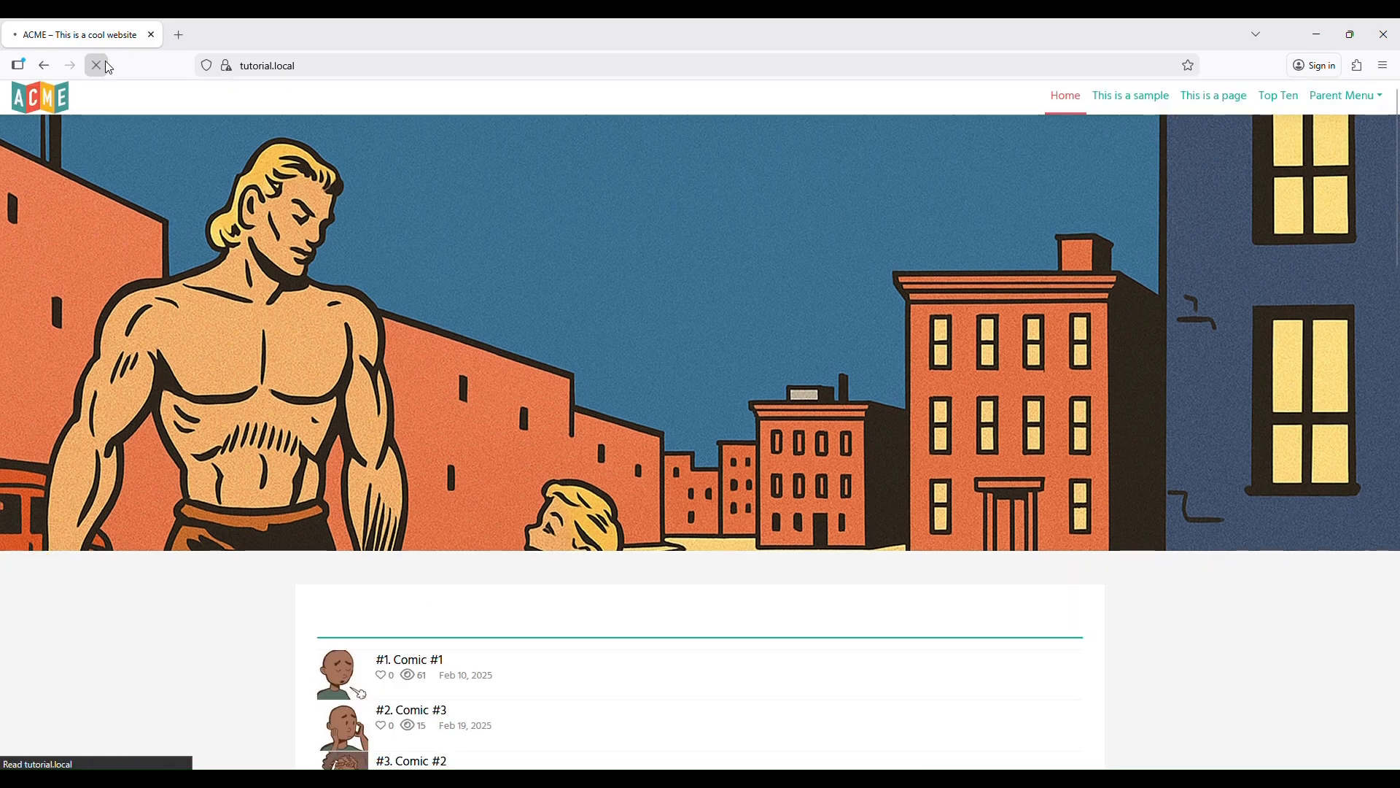
scroll(410, 286, down, 5)
scroll(484, 332, up, 5)
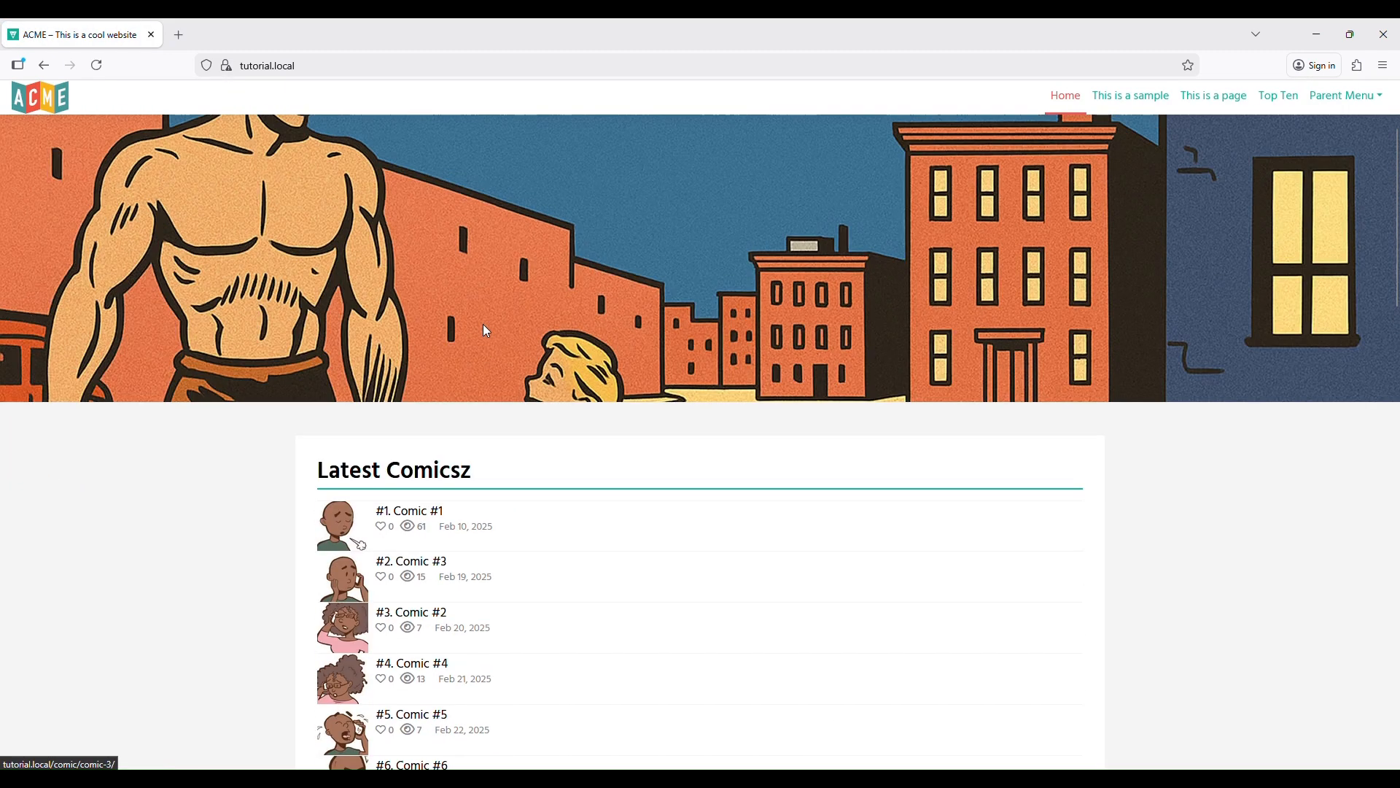
key(alt+Tab)
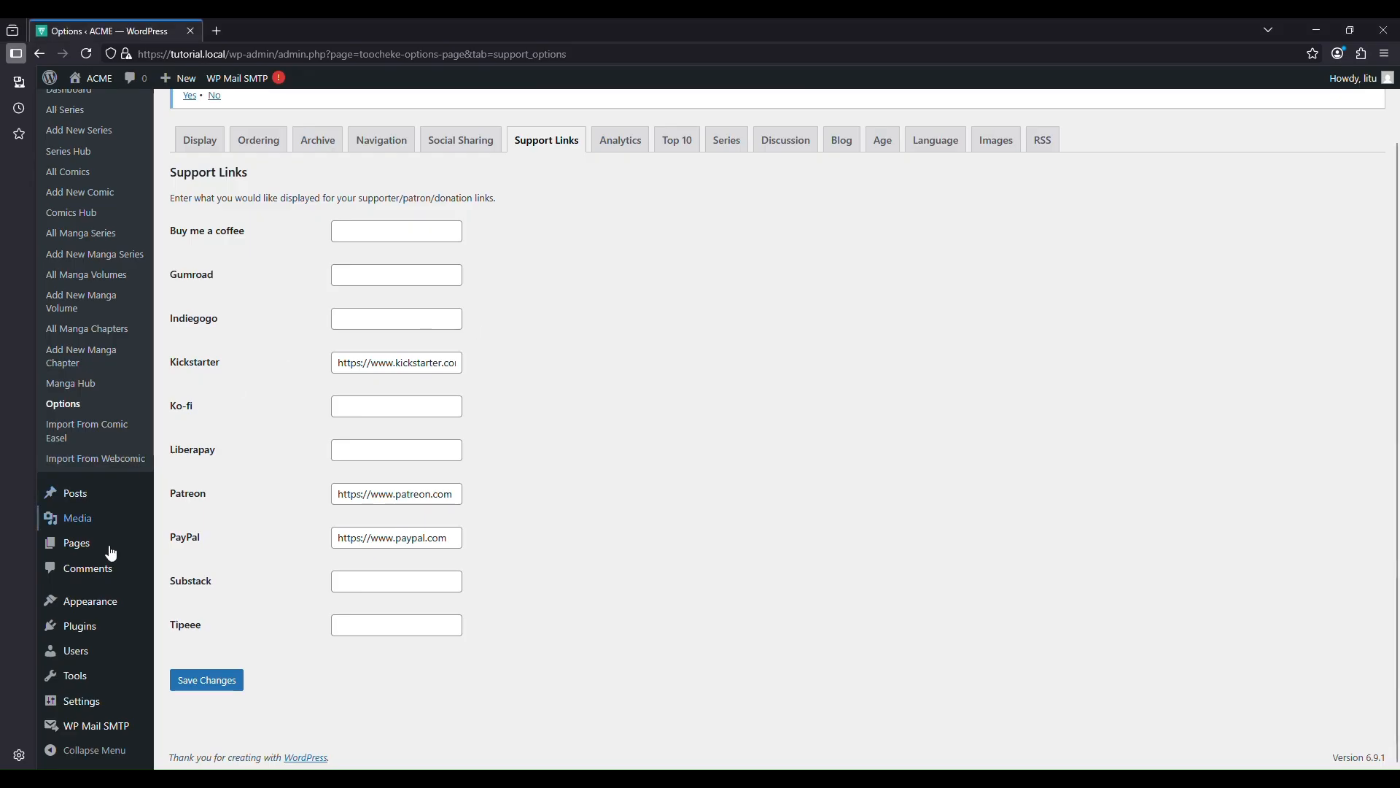
Step: In the theme customizer, set the home layout to the large comic below the menu with a lower sidebar, publish it and close the customizer
mouse_move(81, 600)
click(185, 606)
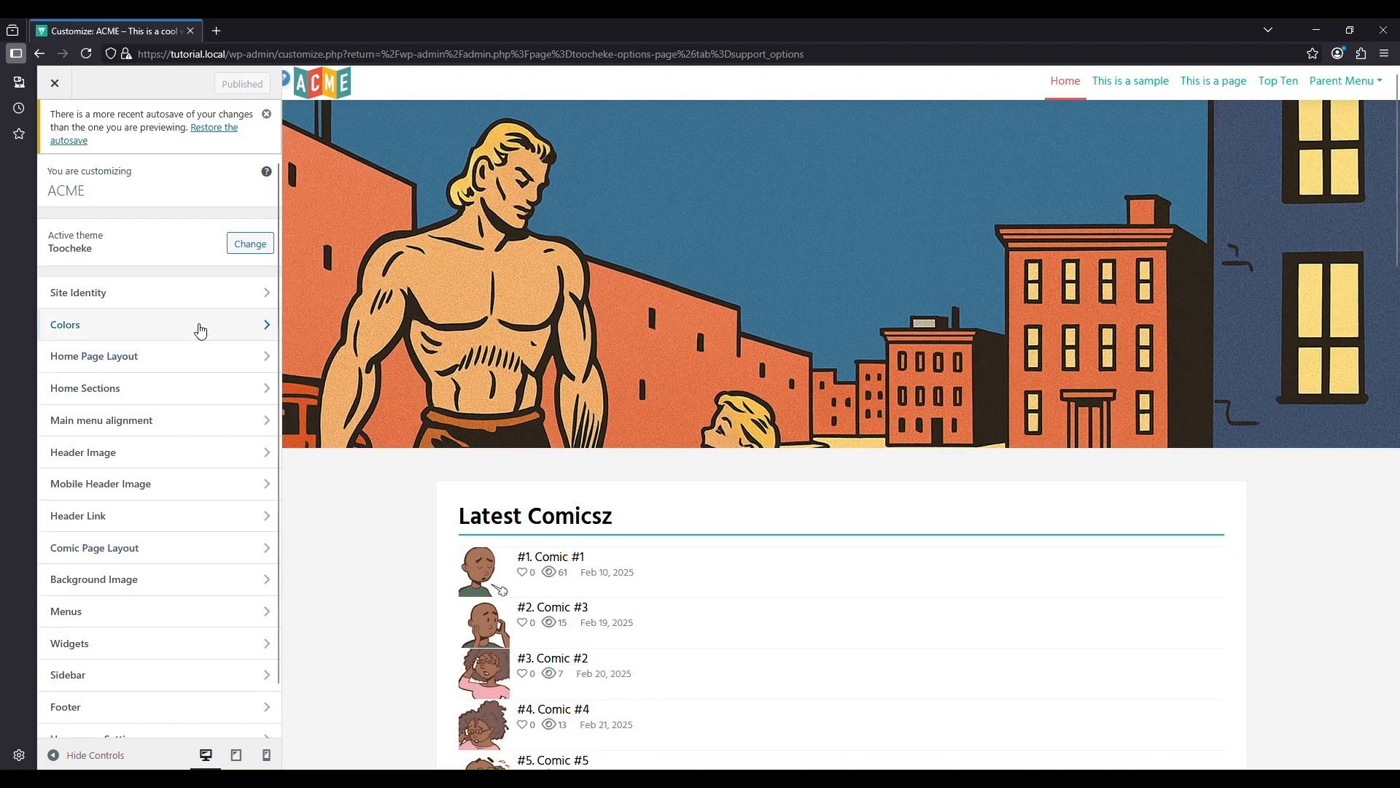
click(172, 365)
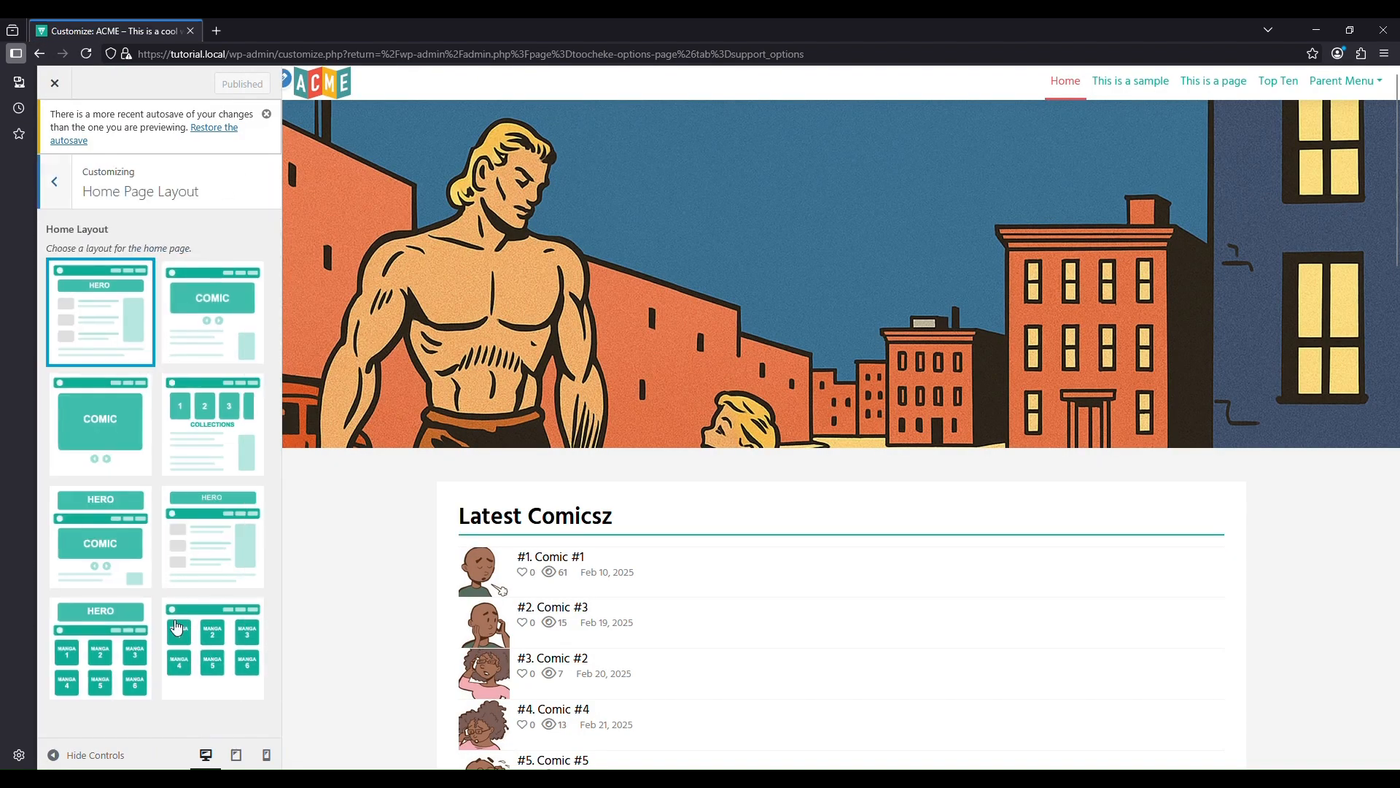
click(232, 348)
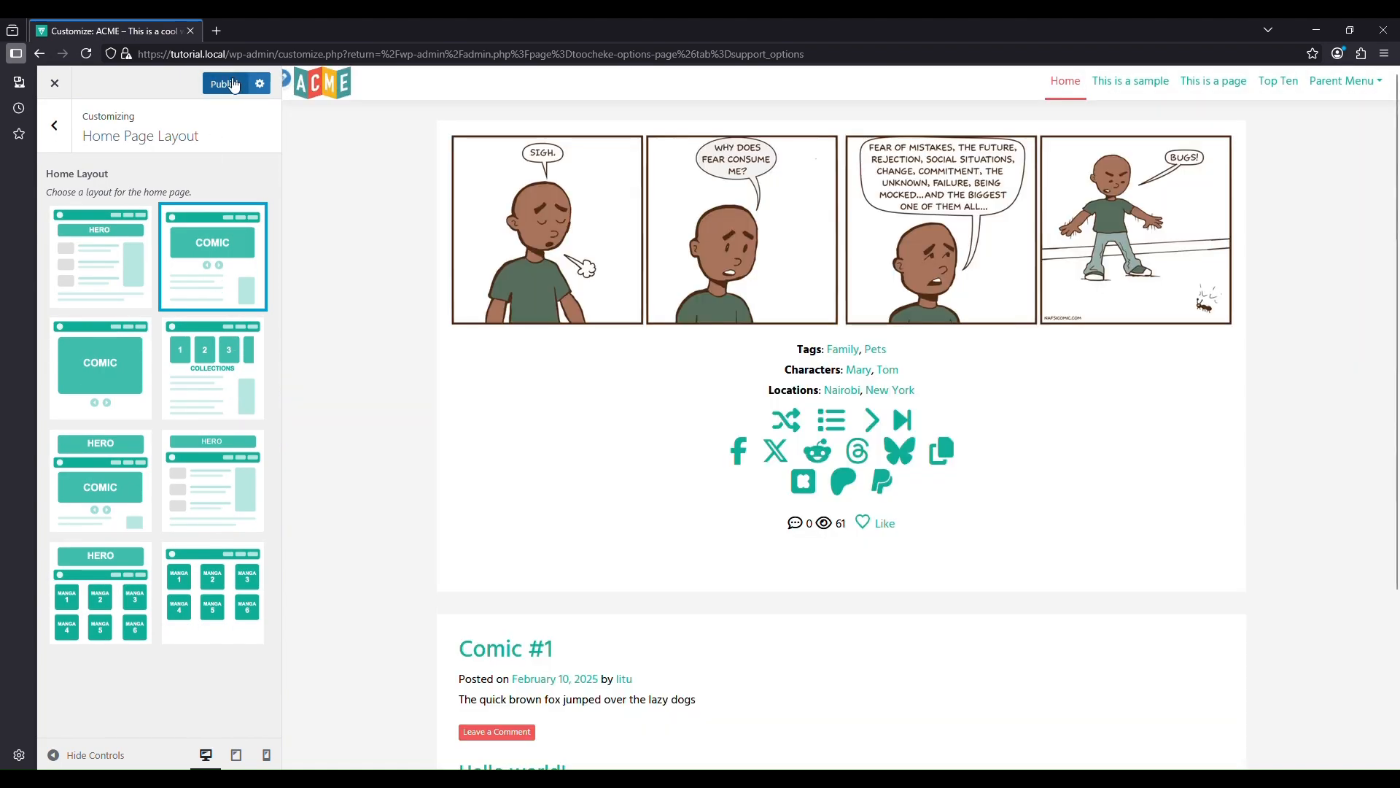
click(233, 84)
key(alt)
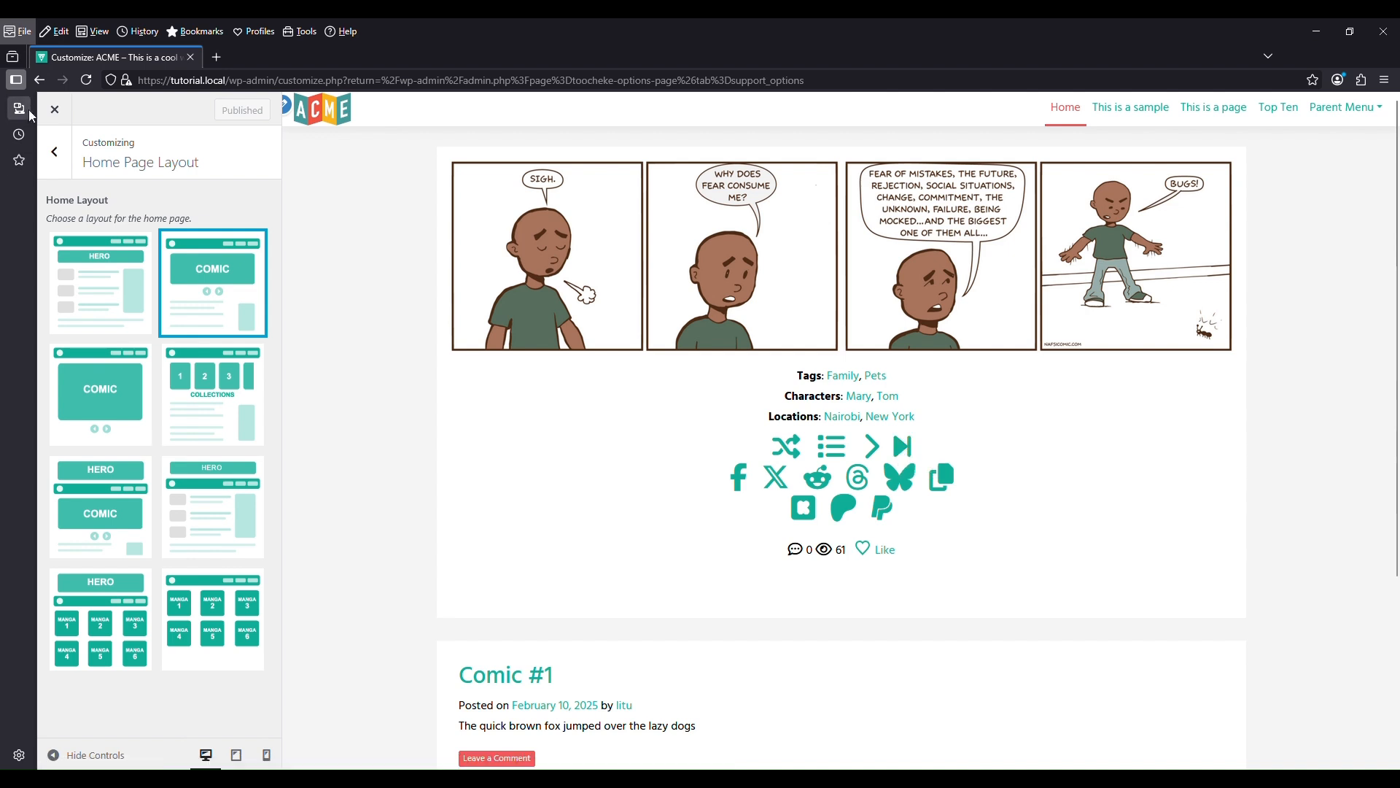
click(53, 114)
click(53, 97)
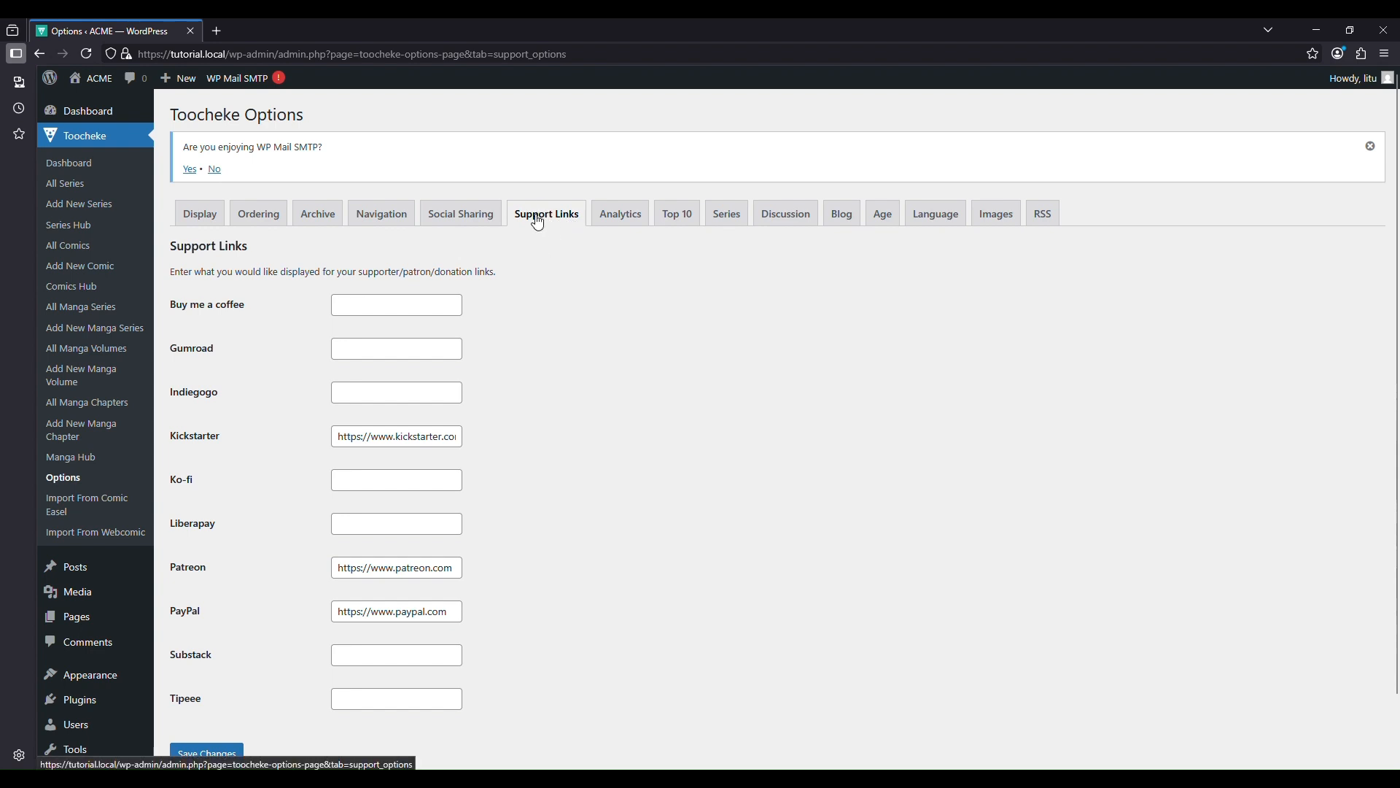
Step: Revisit the Support Links and Social Sharing settings in the Toocheke options
scroll(237, 379, down, 2)
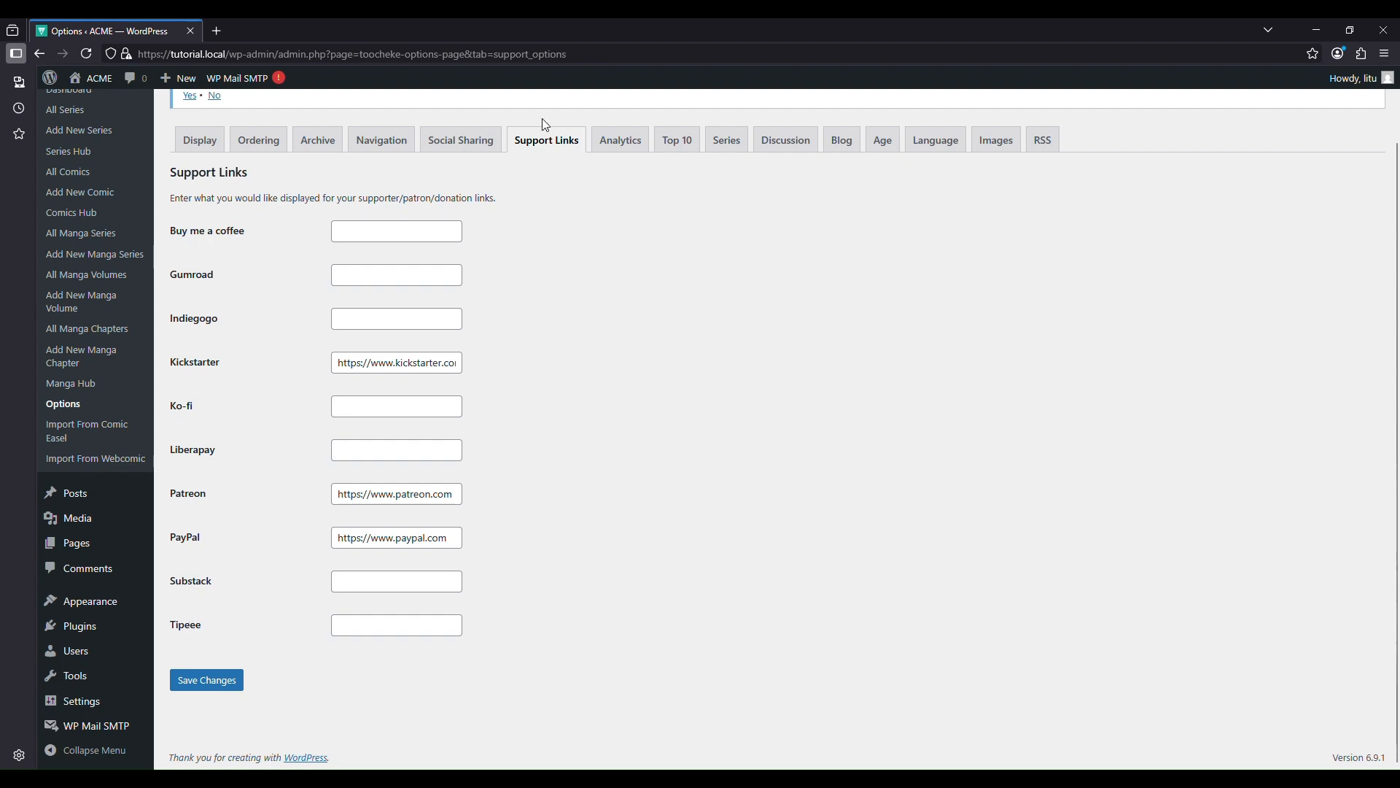
click(467, 146)
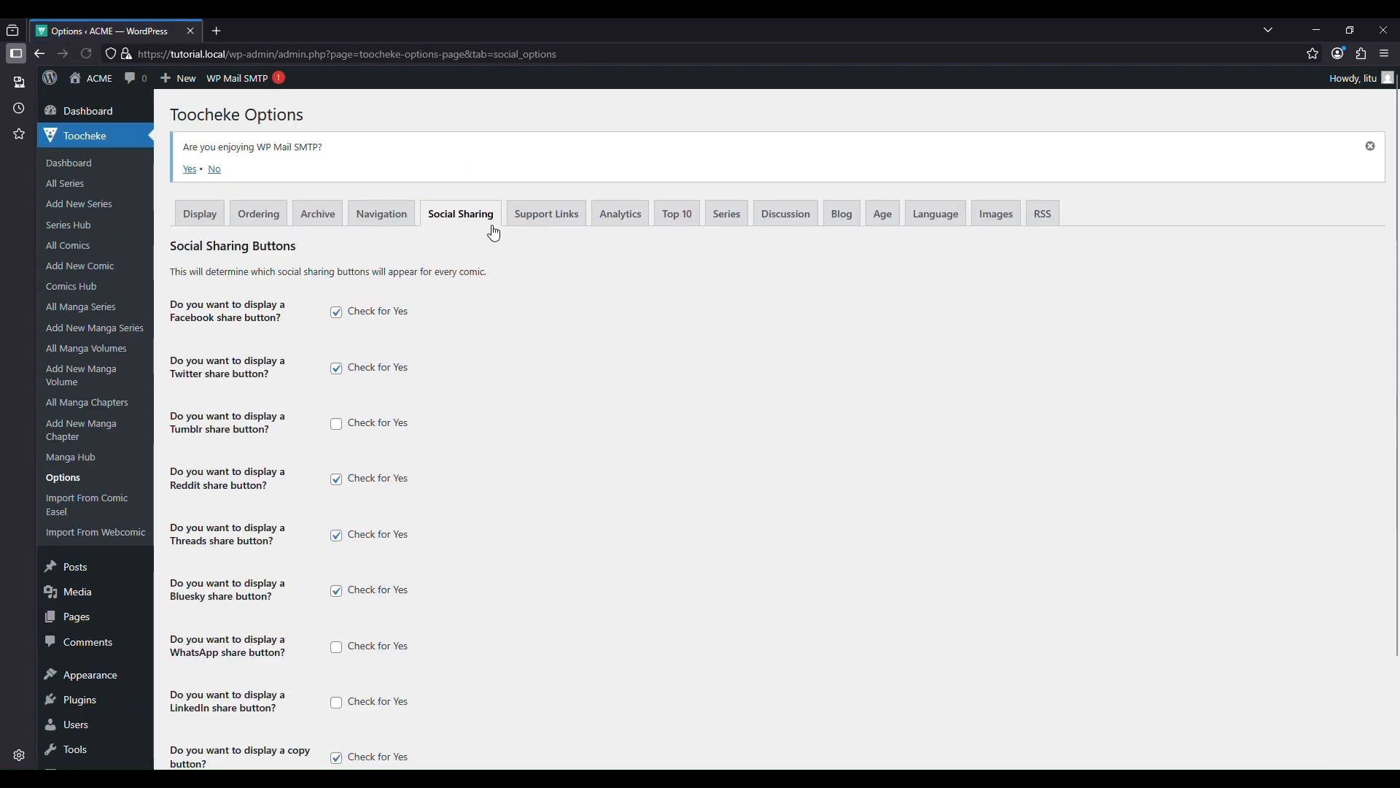
click(526, 215)
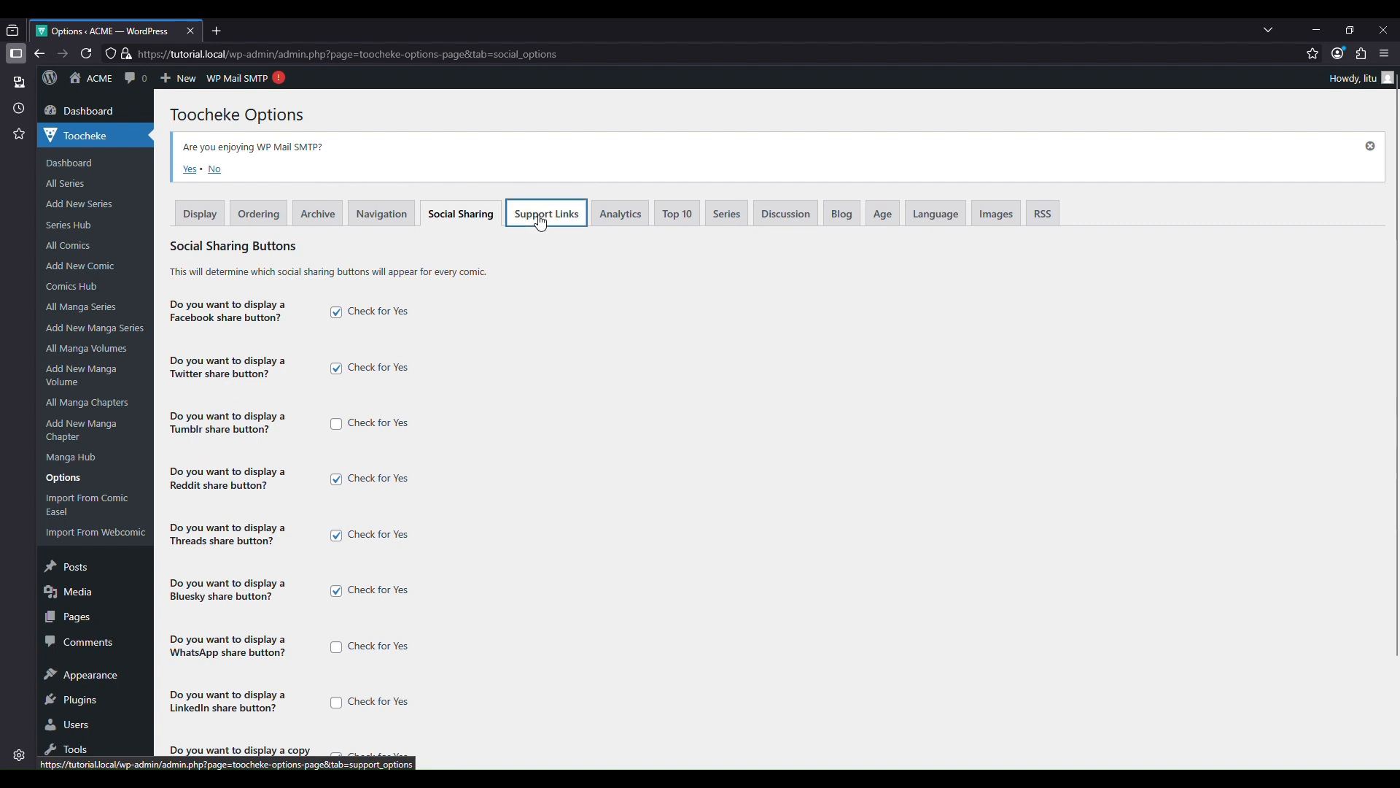
Step: View the Analytics, Top 10 and Series settings in the Toocheke options
click(602, 219)
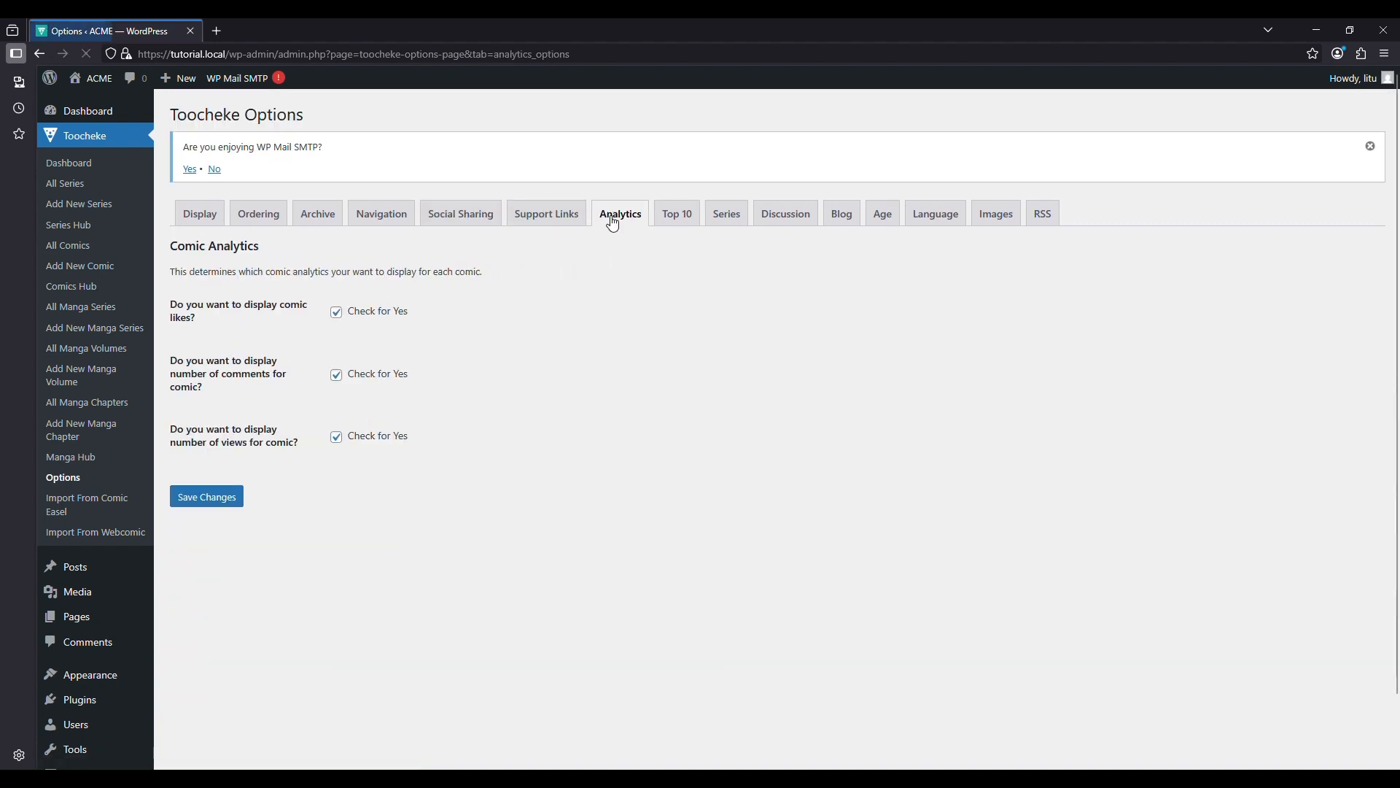
click(679, 217)
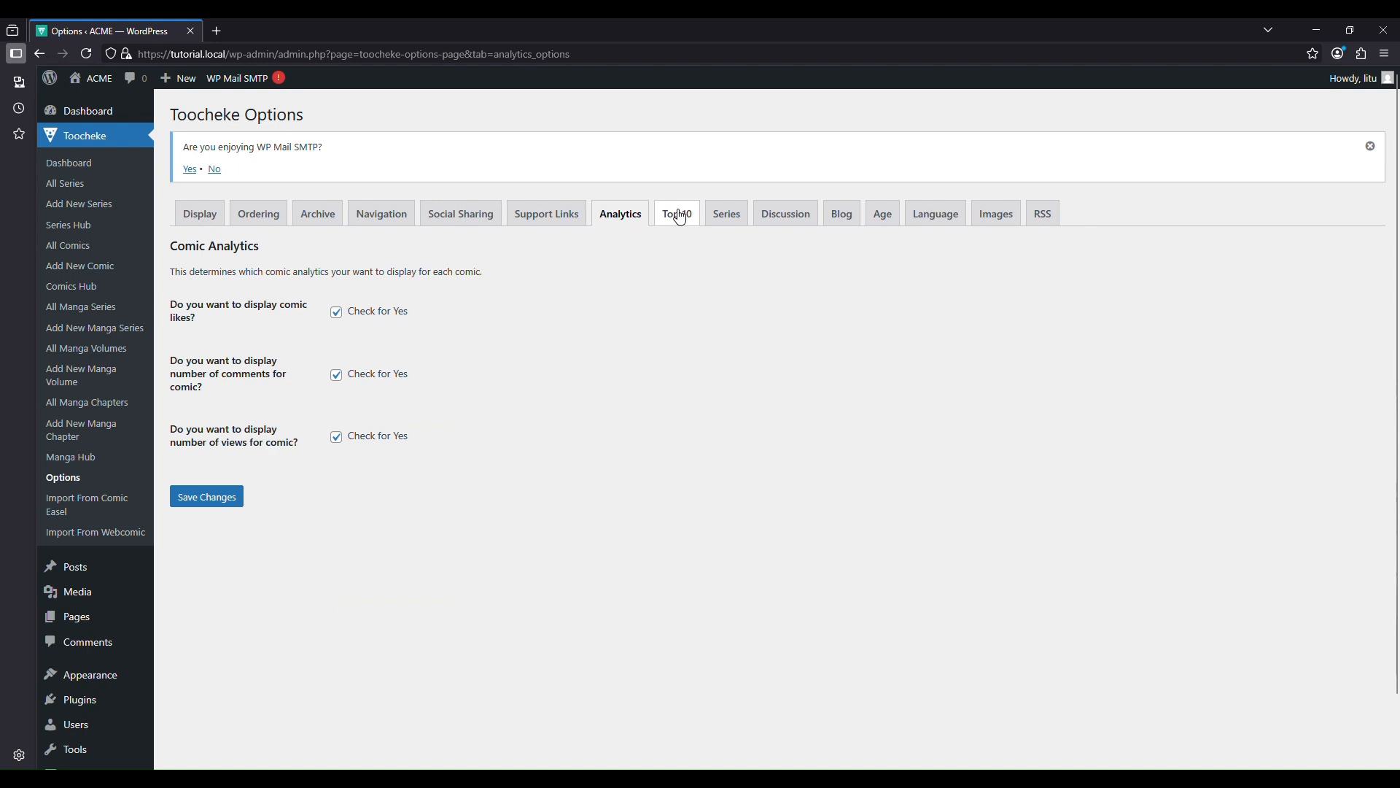
click(730, 215)
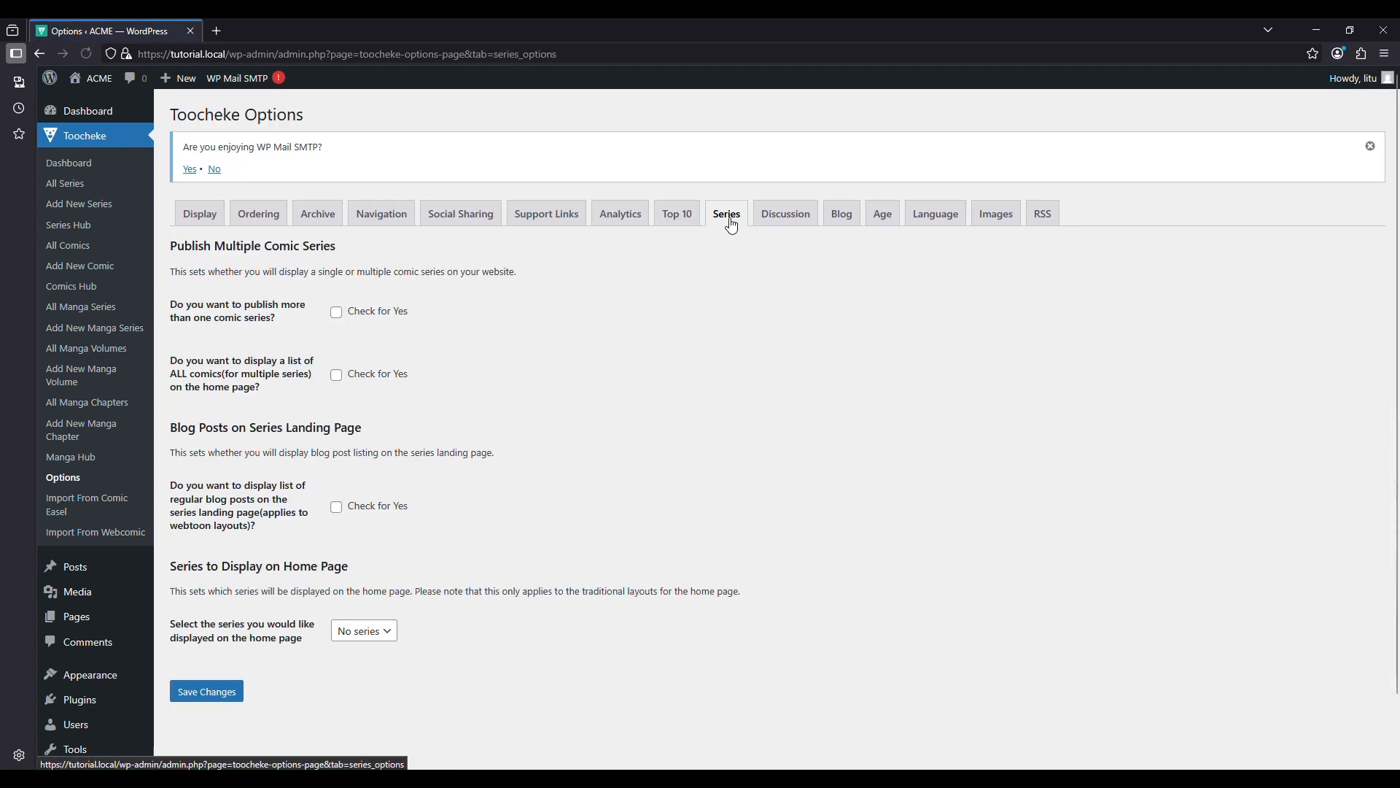
Step: View the Discussion, Blog, Age, Language and Images settings in the Toocheke options
click(782, 220)
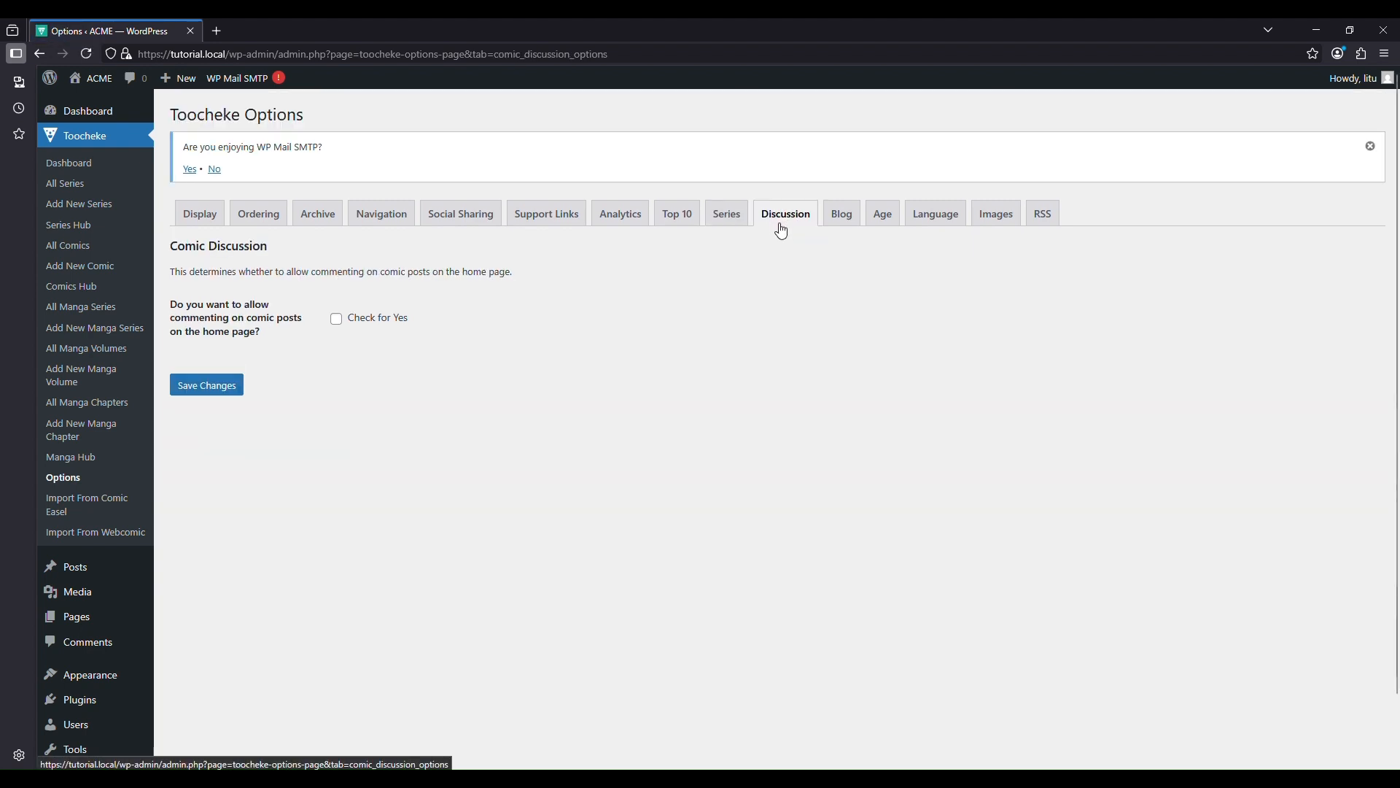
click(841, 222)
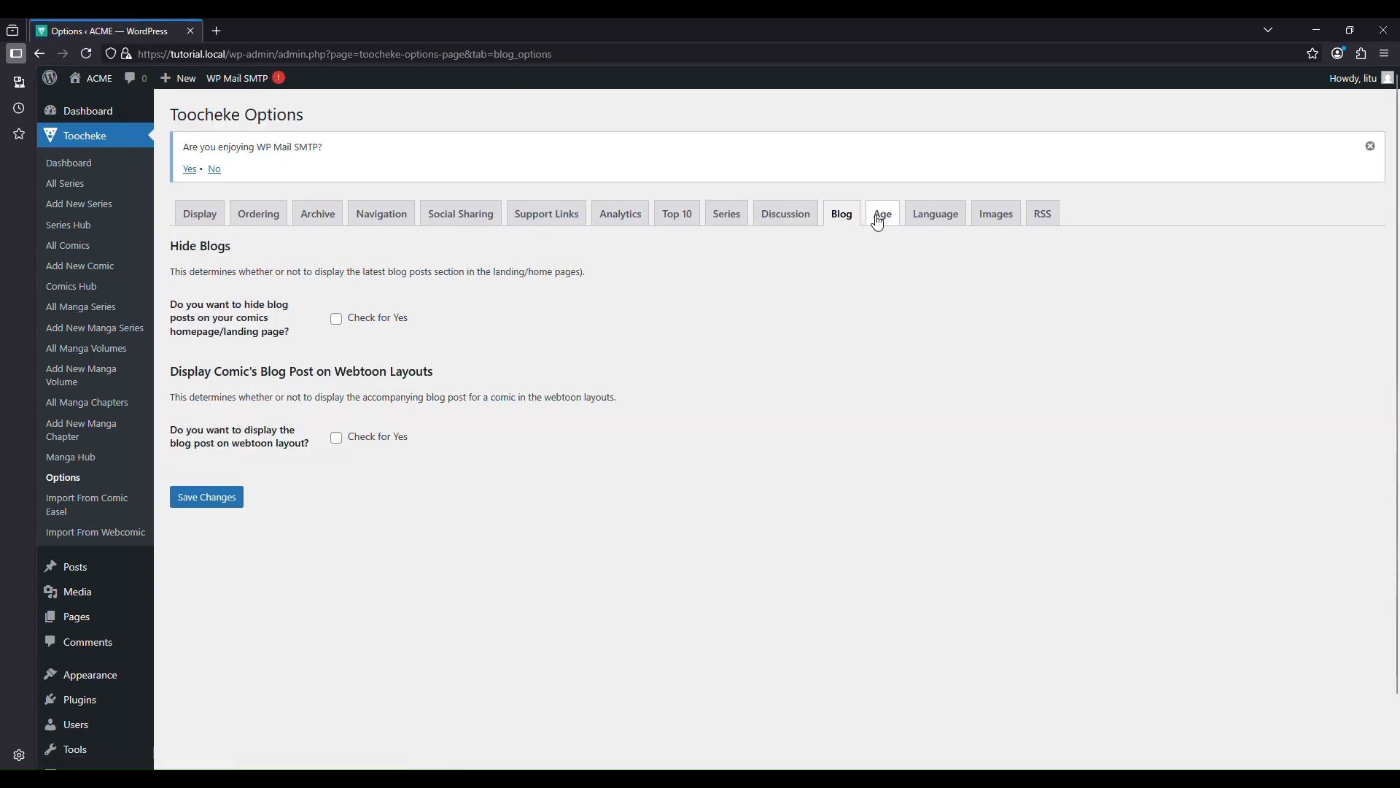
click(881, 218)
click(942, 226)
click(989, 224)
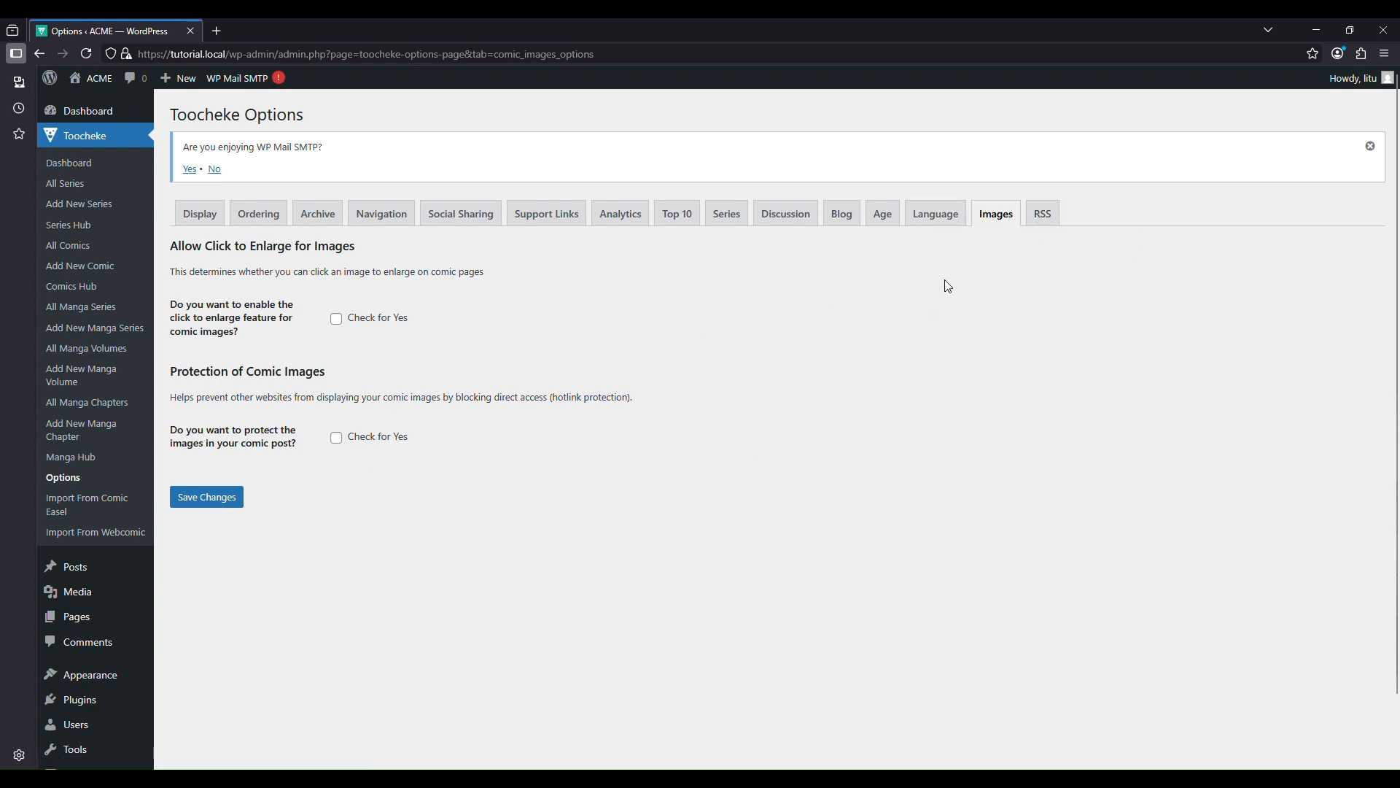
Step: View the RSS settings in the Toocheke options
click(1047, 219)
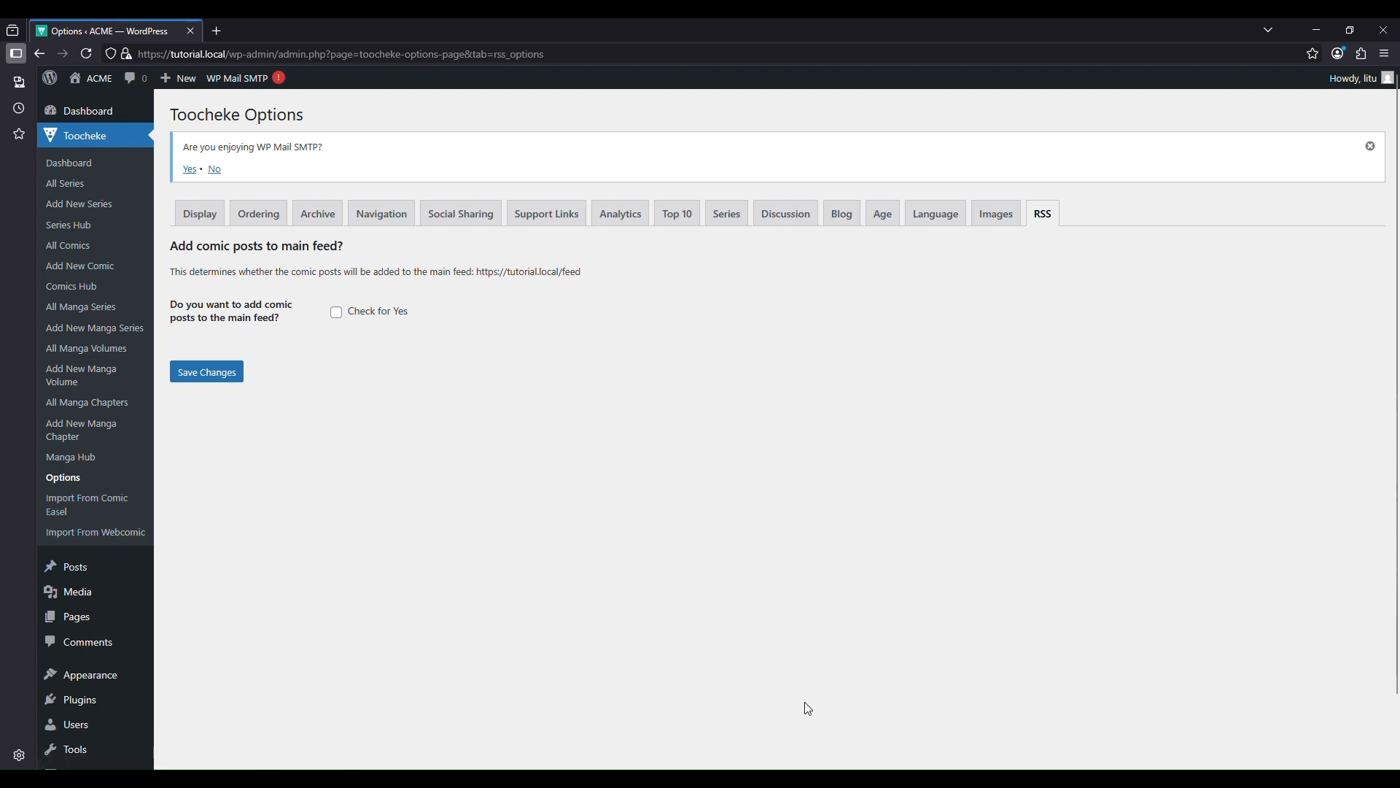
Step: Switch to the other browser window and open the WordPress plugin directory at wordpress.org/plugins
click(797, 744)
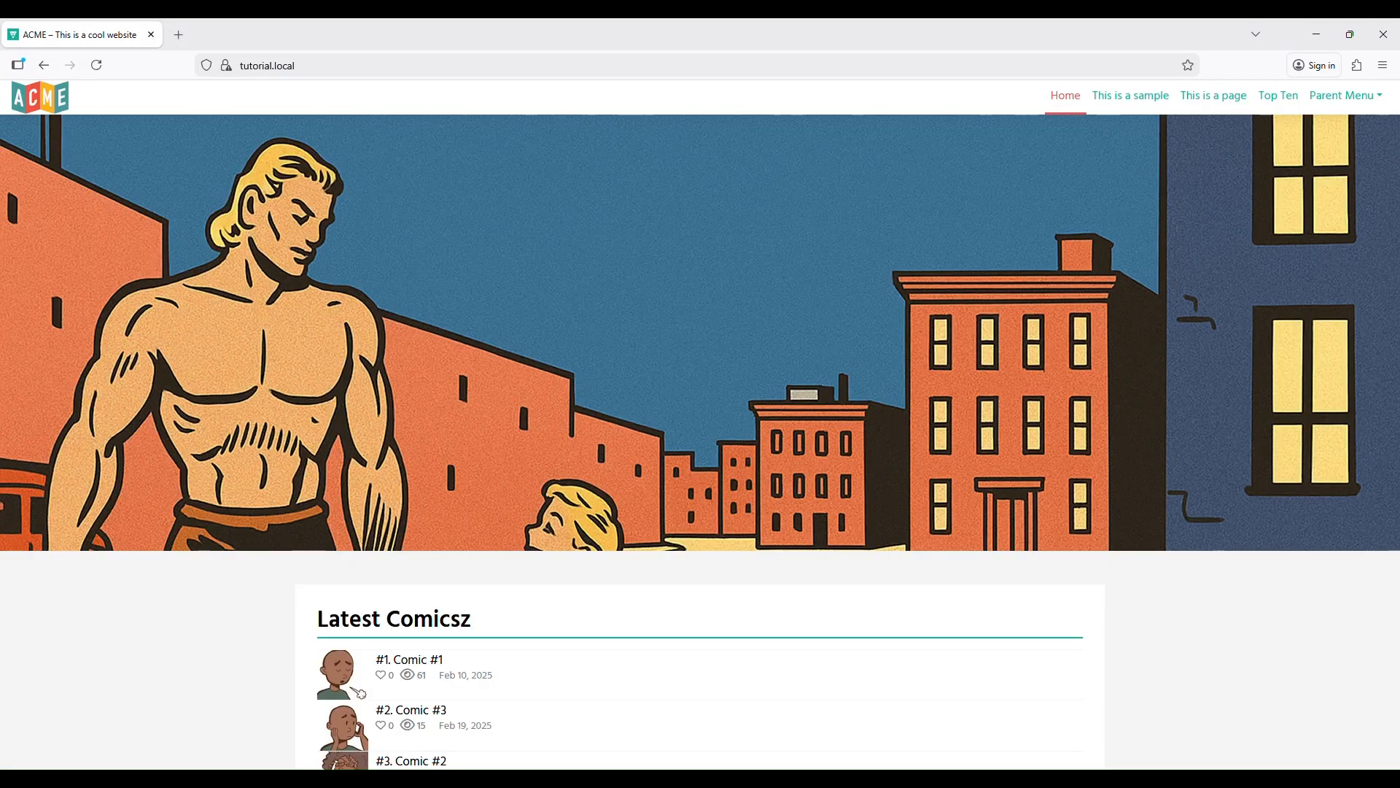
click(406, 66)
text(wordpress)
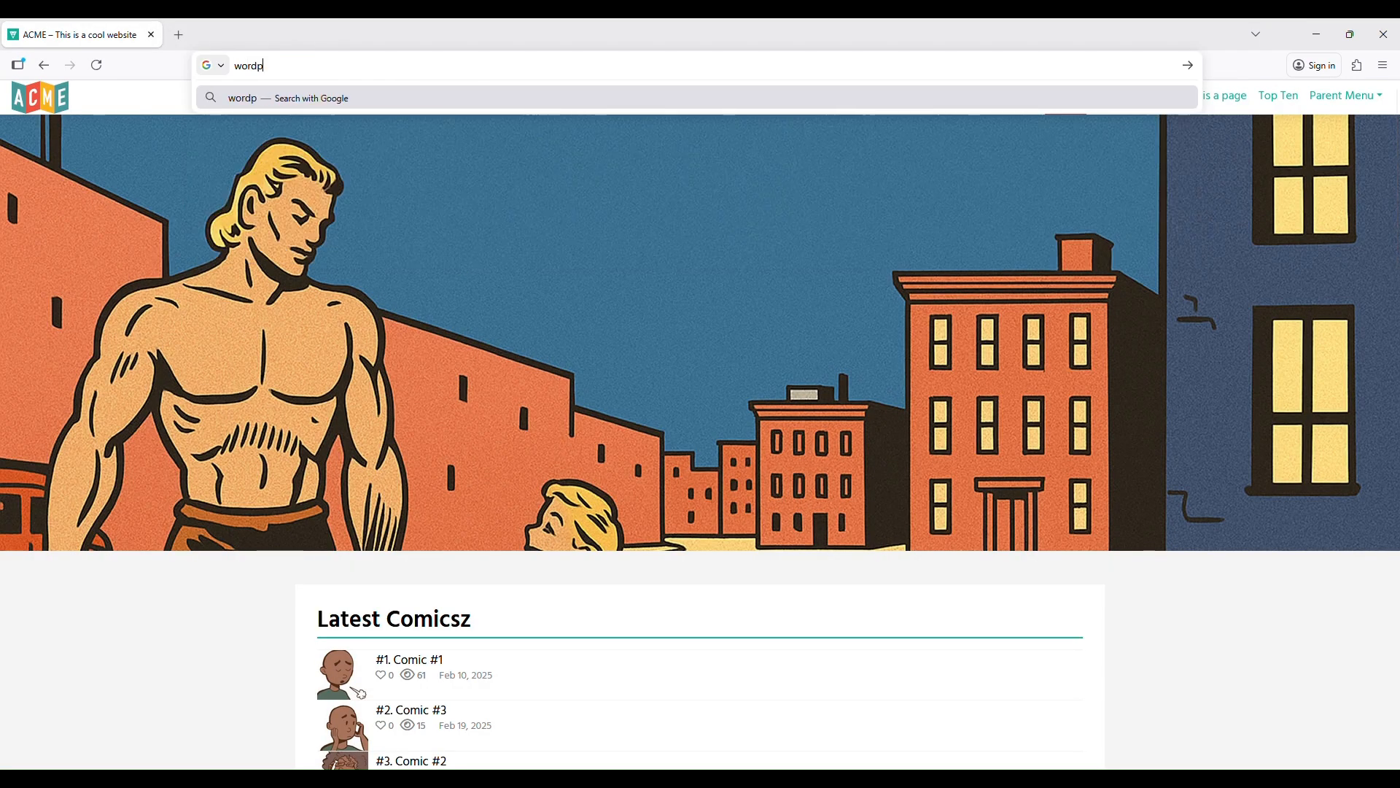
text(g/plug)
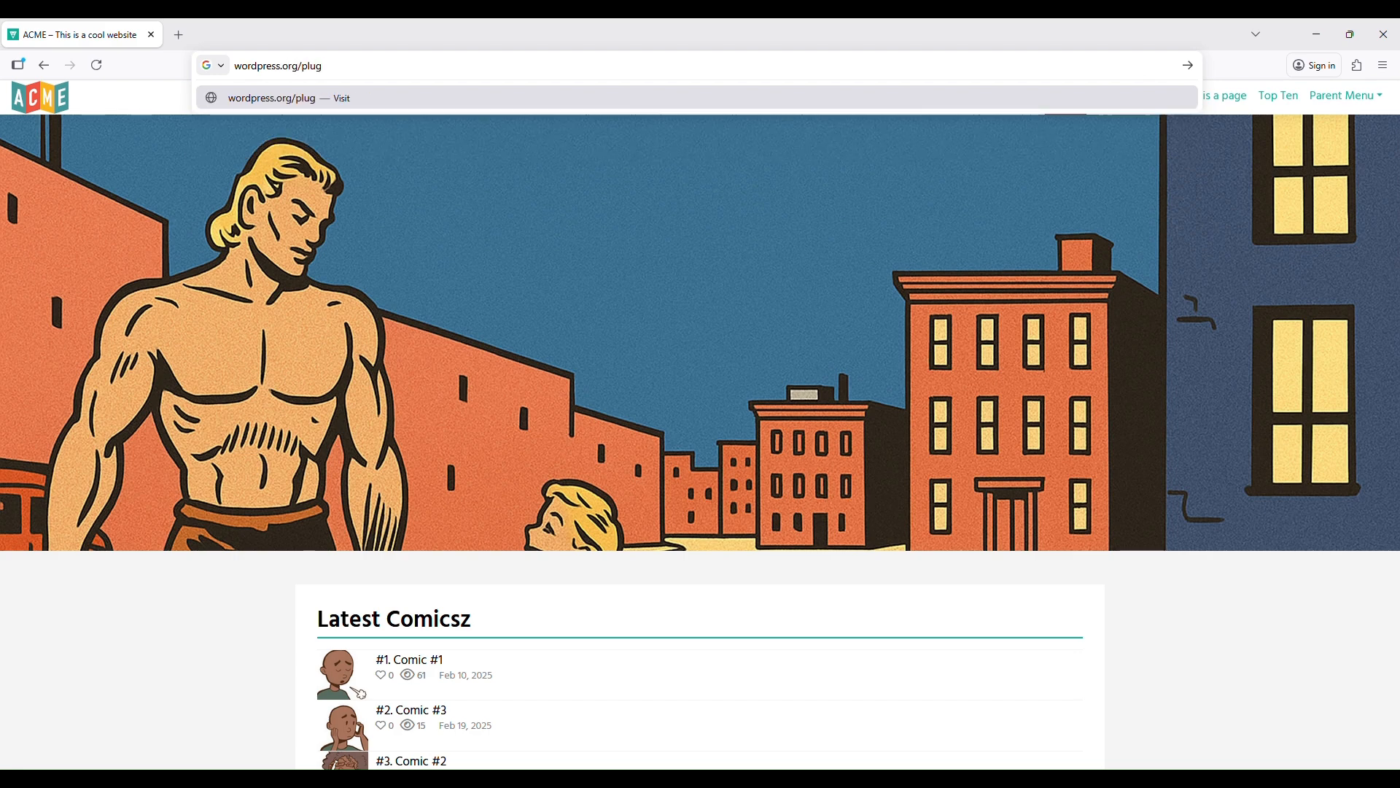
text(ins)
key(Return)
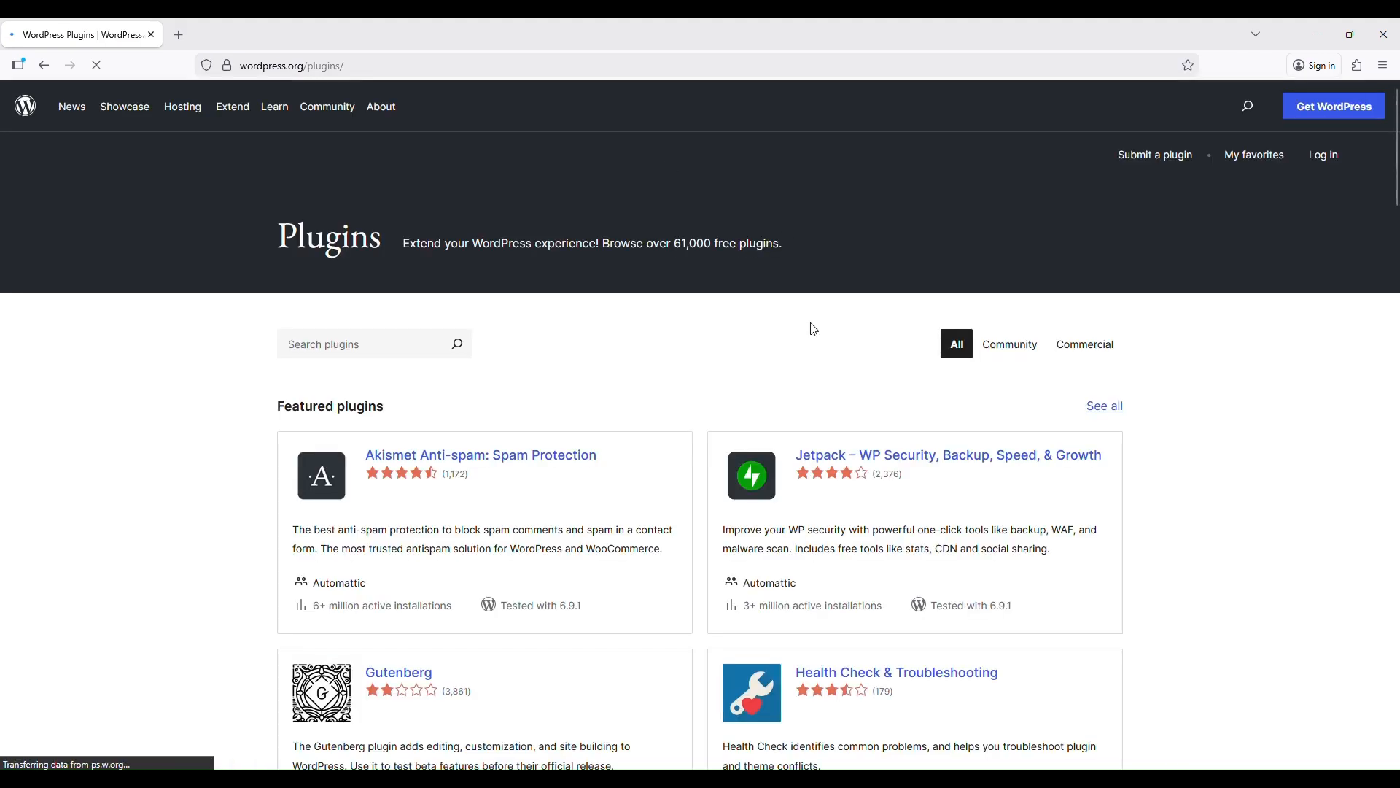
Step: Search the WordPress plugin directory for "webcomic"
click(344, 347)
text(webcomi)
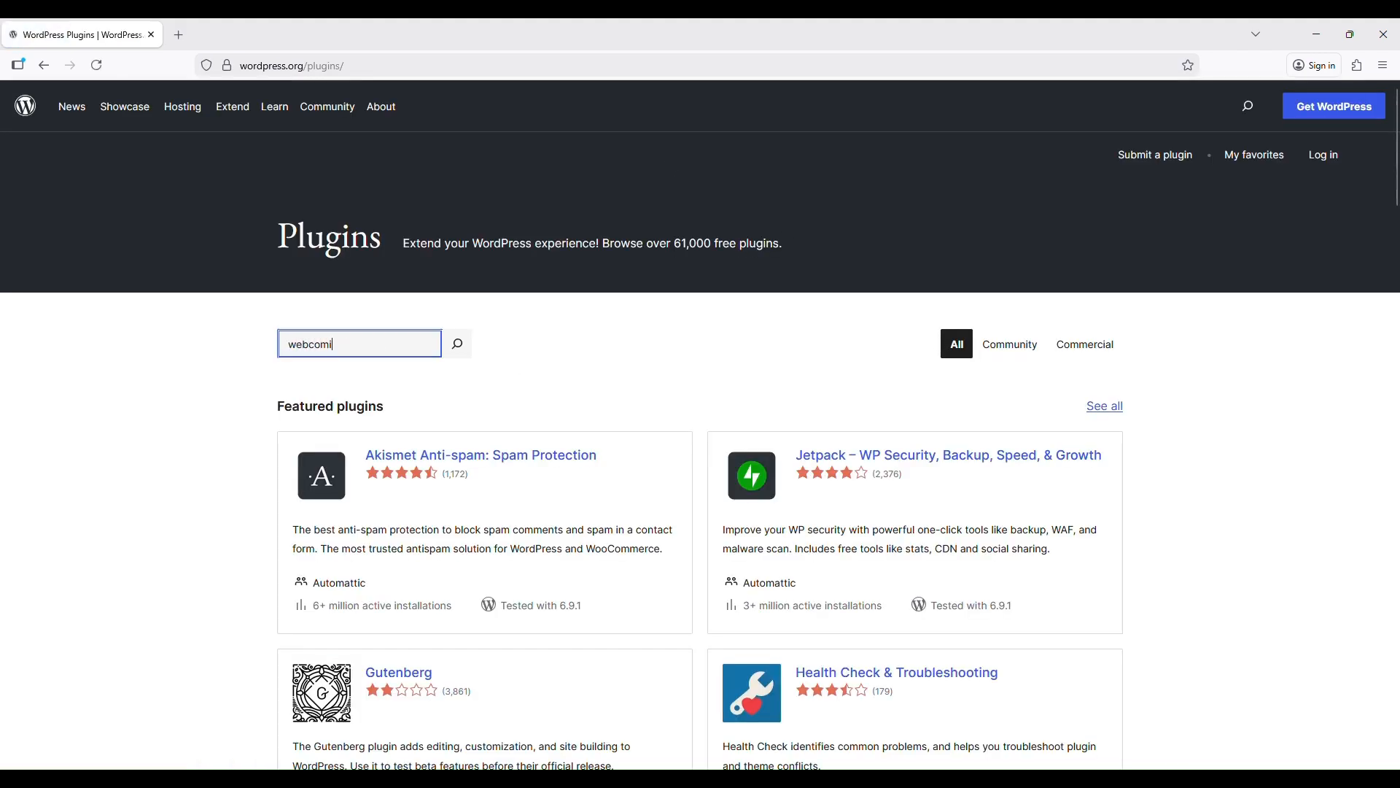
text(c)
key(Return)
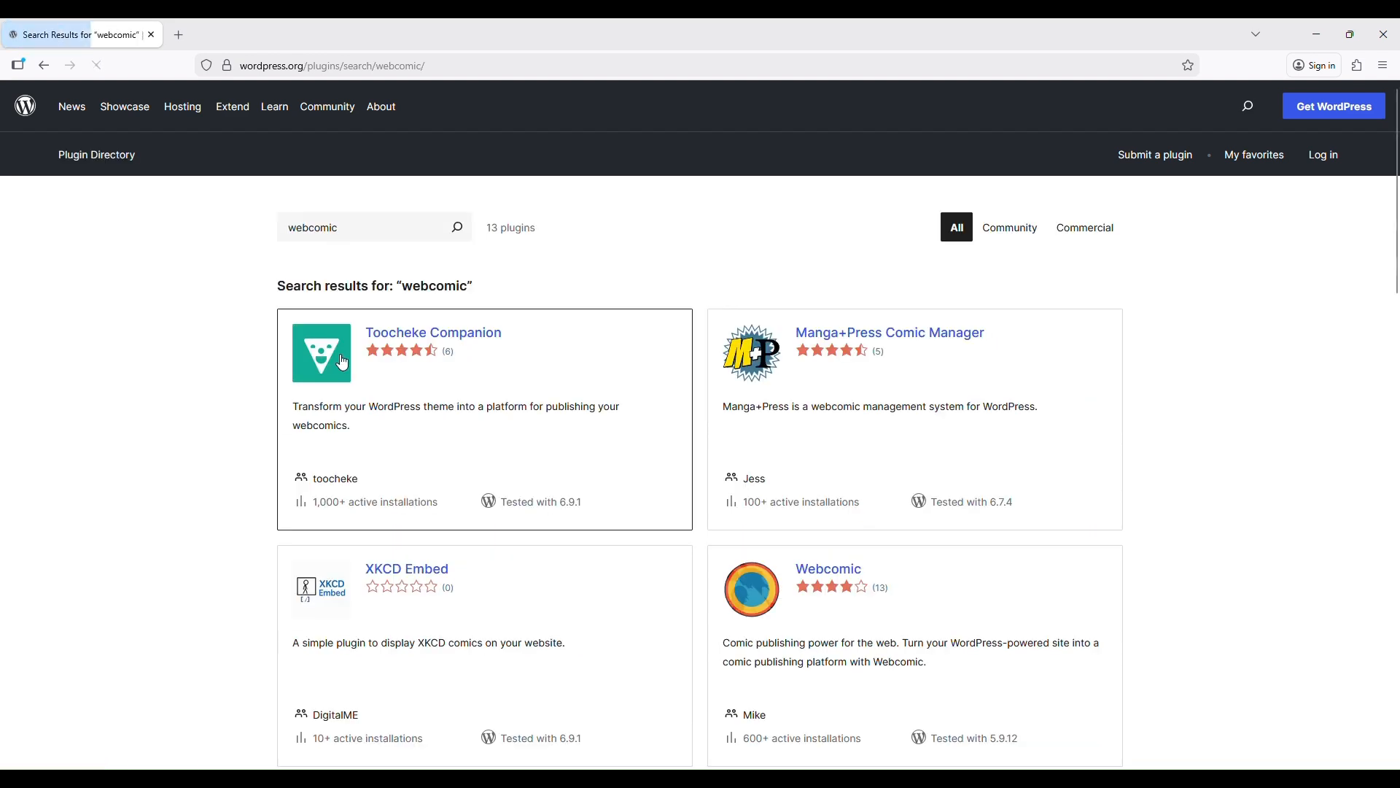
Step: Open the Webcomic plugin's page from the search results and look through it
scroll(853, 544, down, 2)
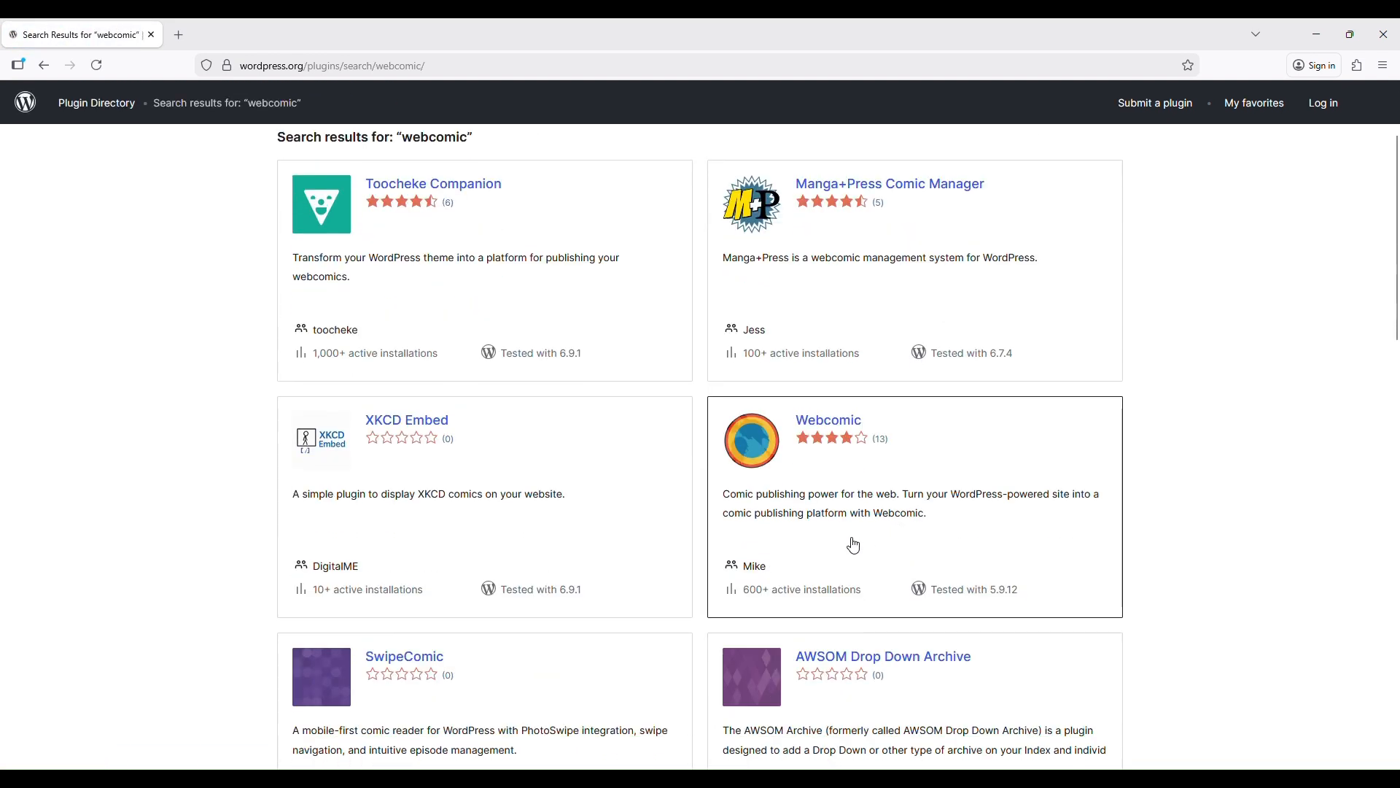
click(845, 427)
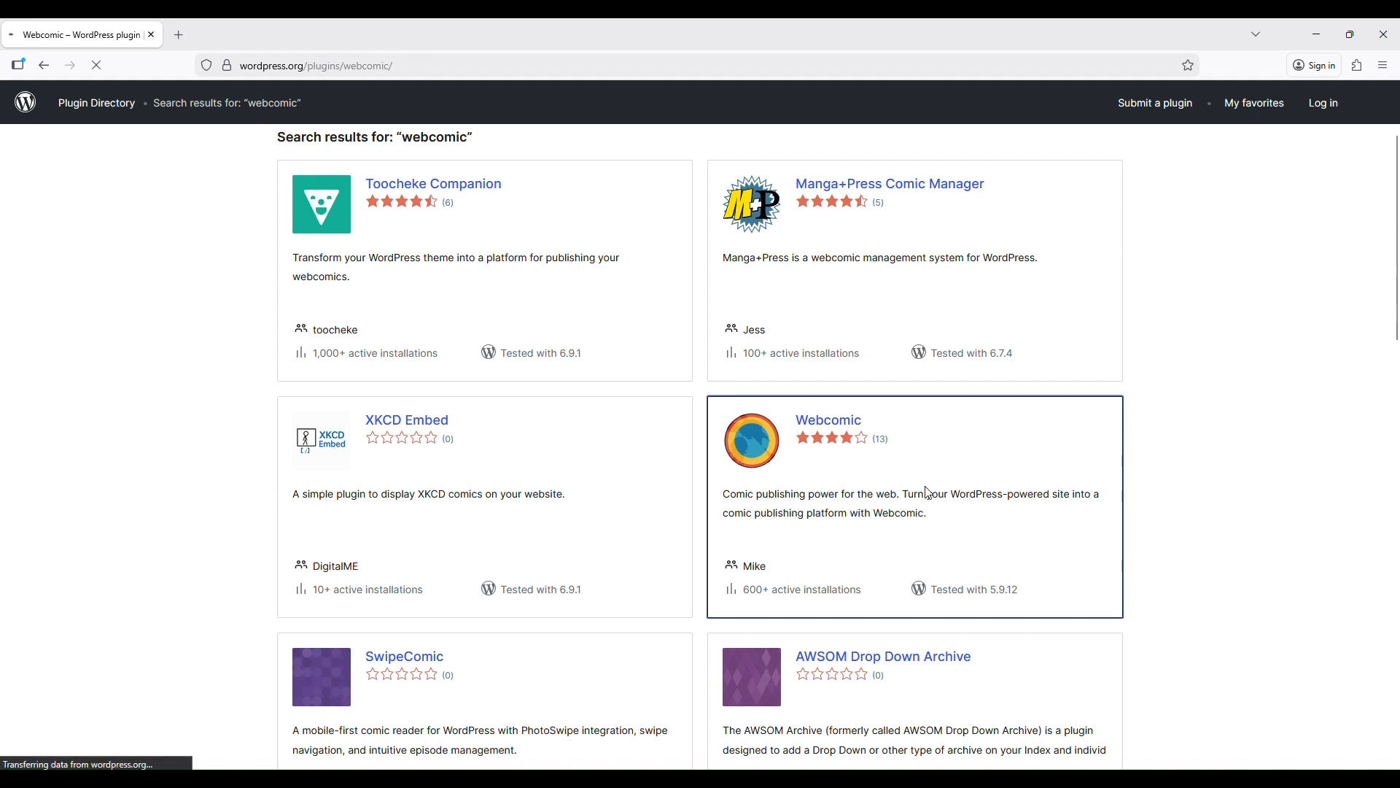
scroll(471, 502, down, 2)
scroll(470, 502, down, 4)
scroll(470, 502, up, 6)
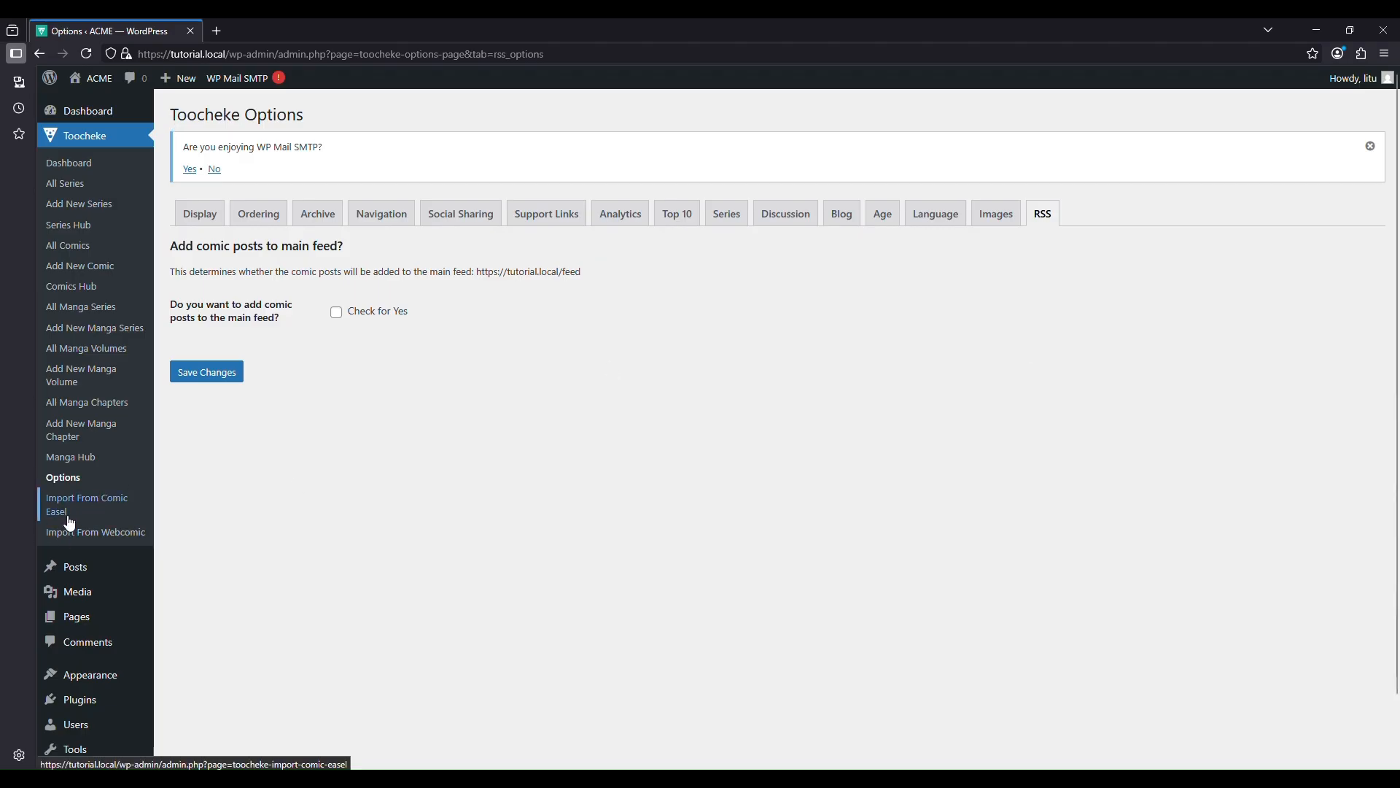
Step: Back in the WordPress admin window, view Toocheke's Import From Webcomic page
click(82, 536)
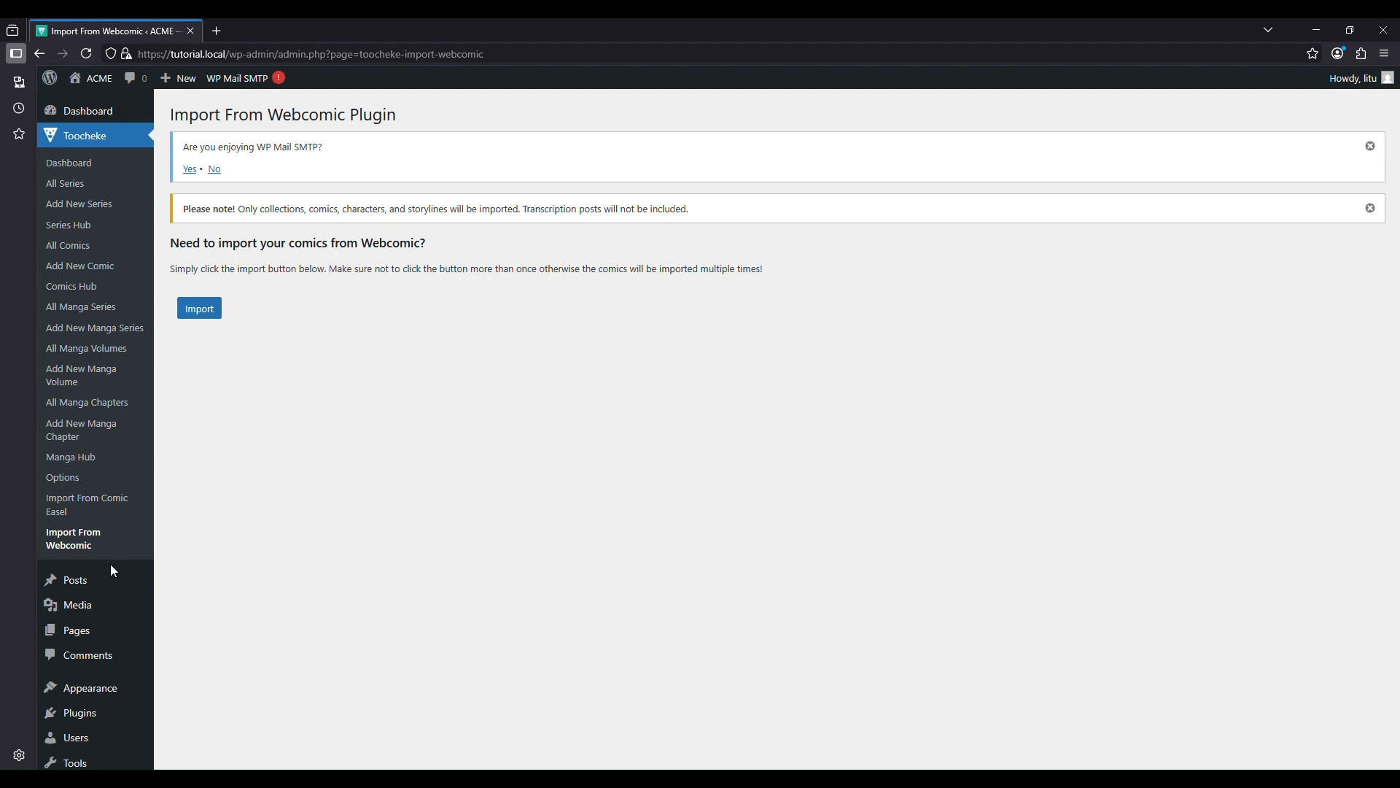
Step: Open the theme customizer and view its Site Identity and Home Page Layout settings
mouse_move(109, 702)
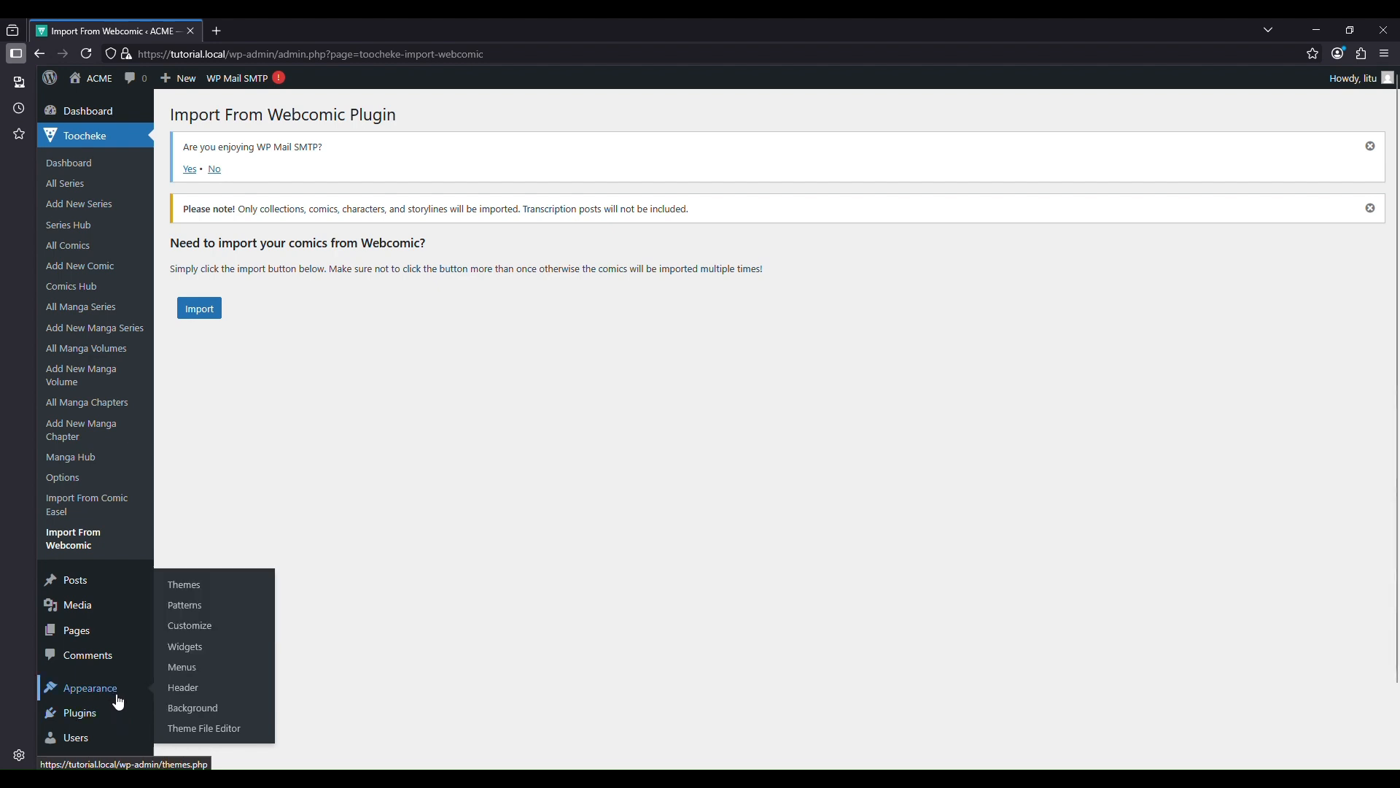
click(196, 632)
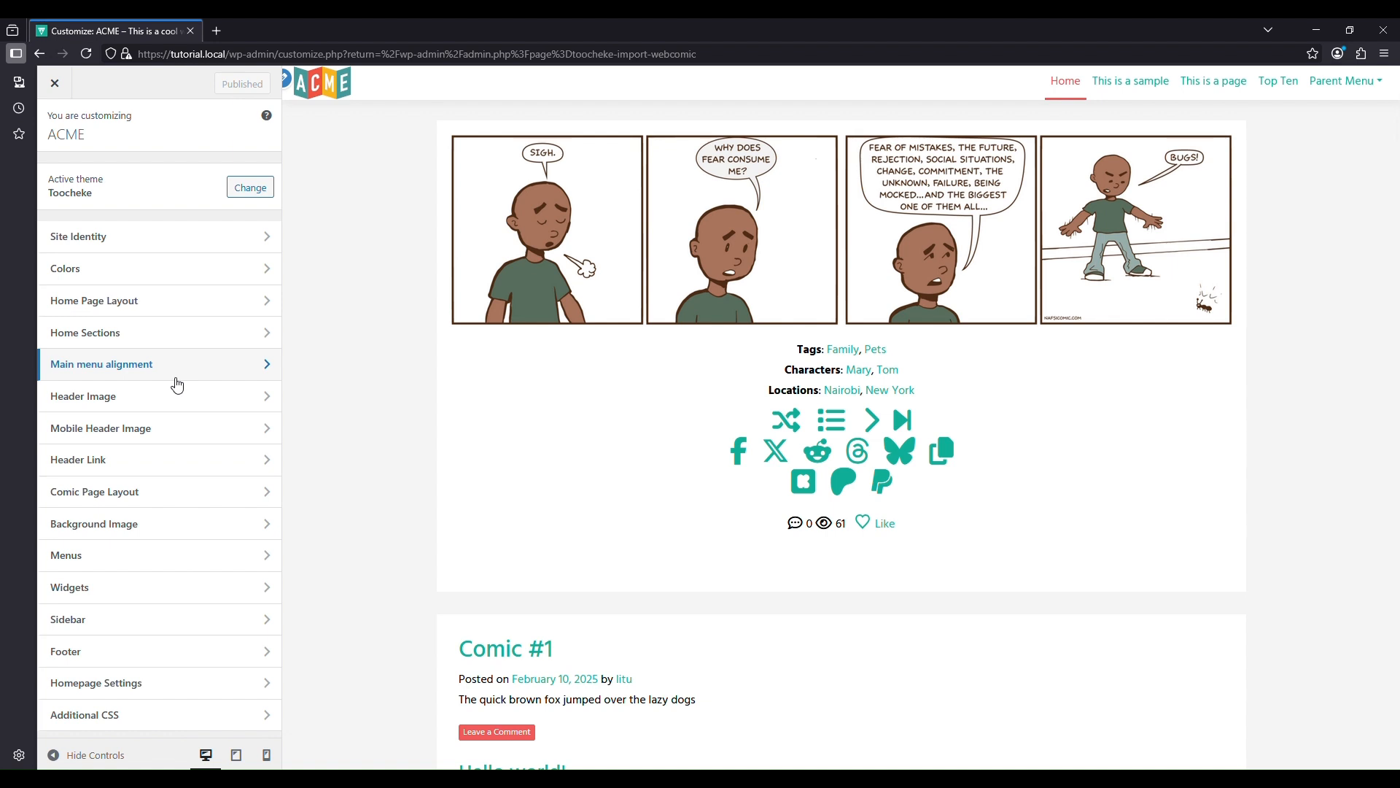
click(140, 247)
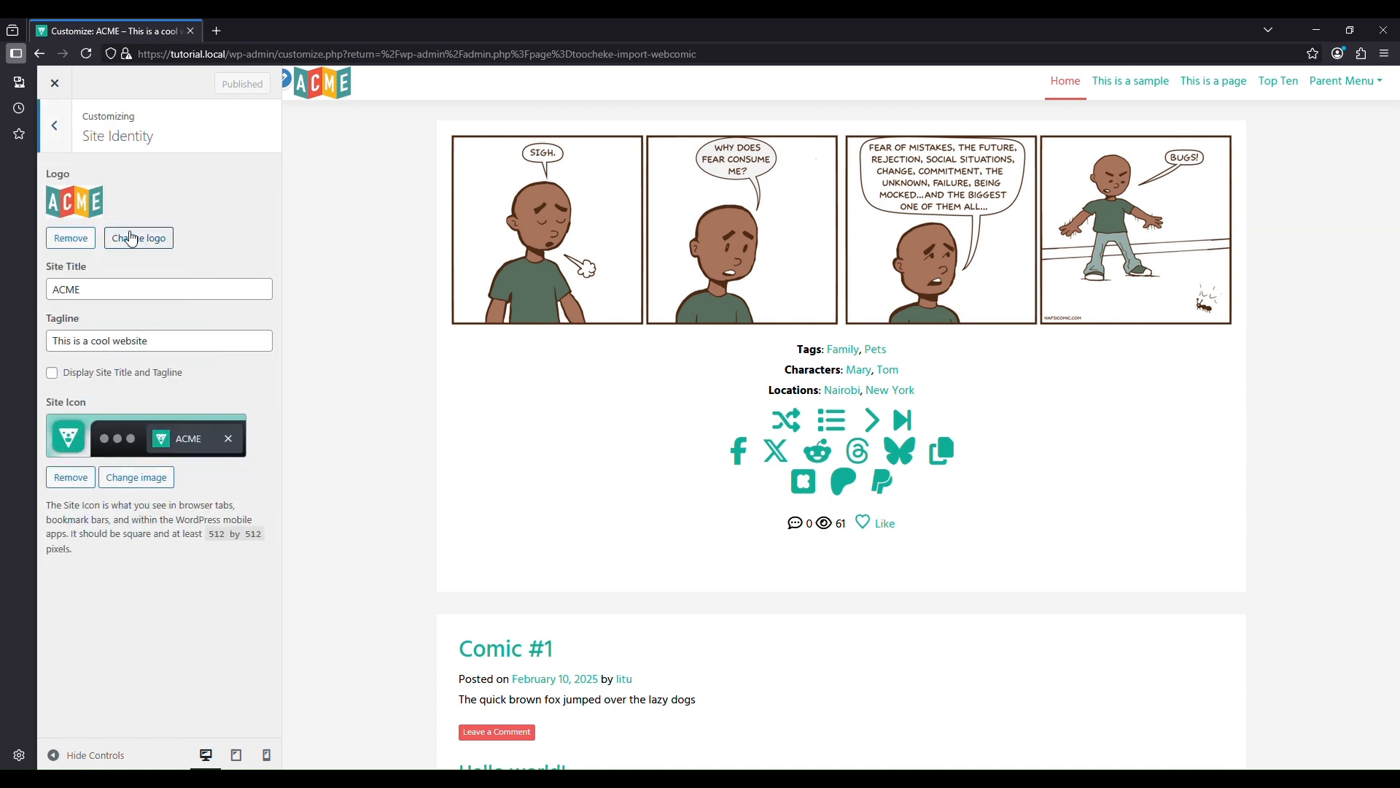
click(58, 131)
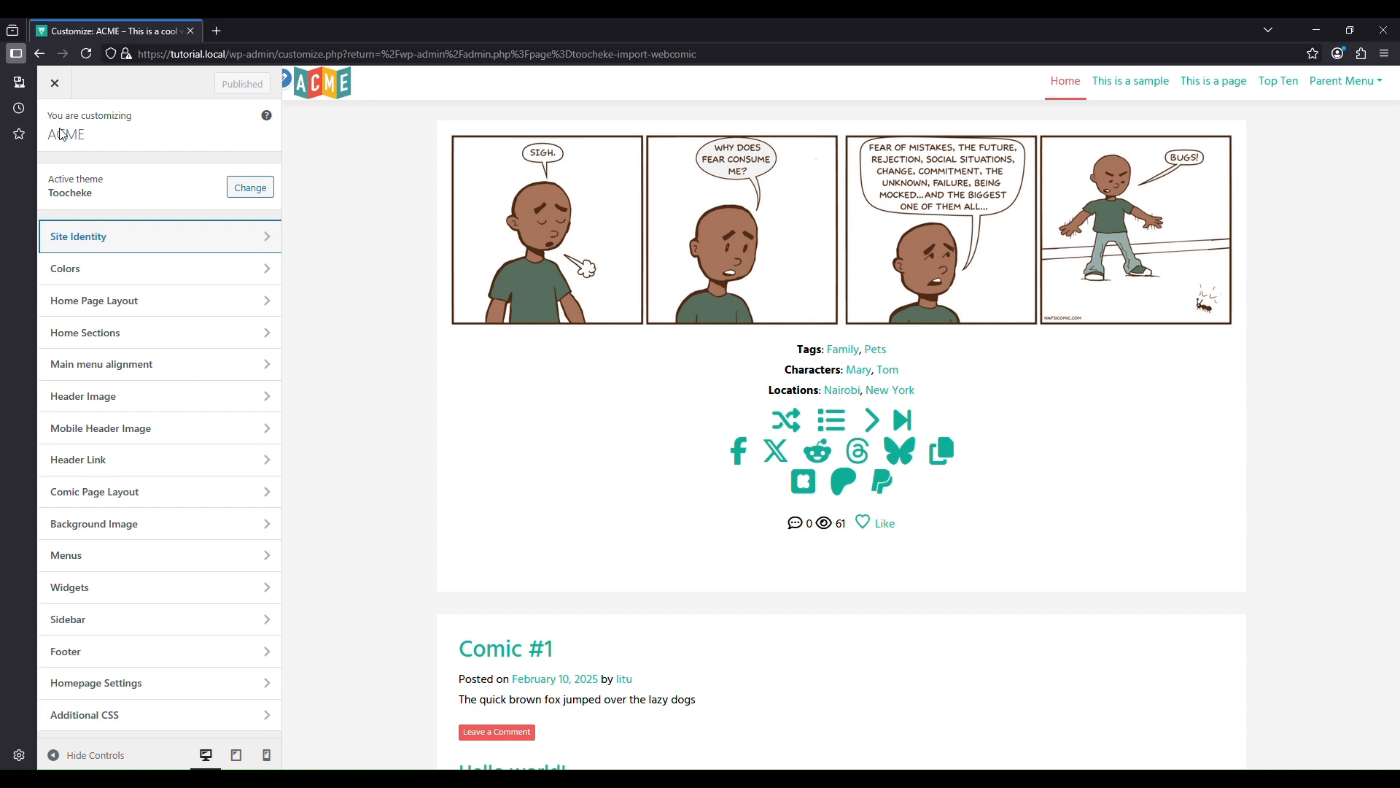
click(103, 311)
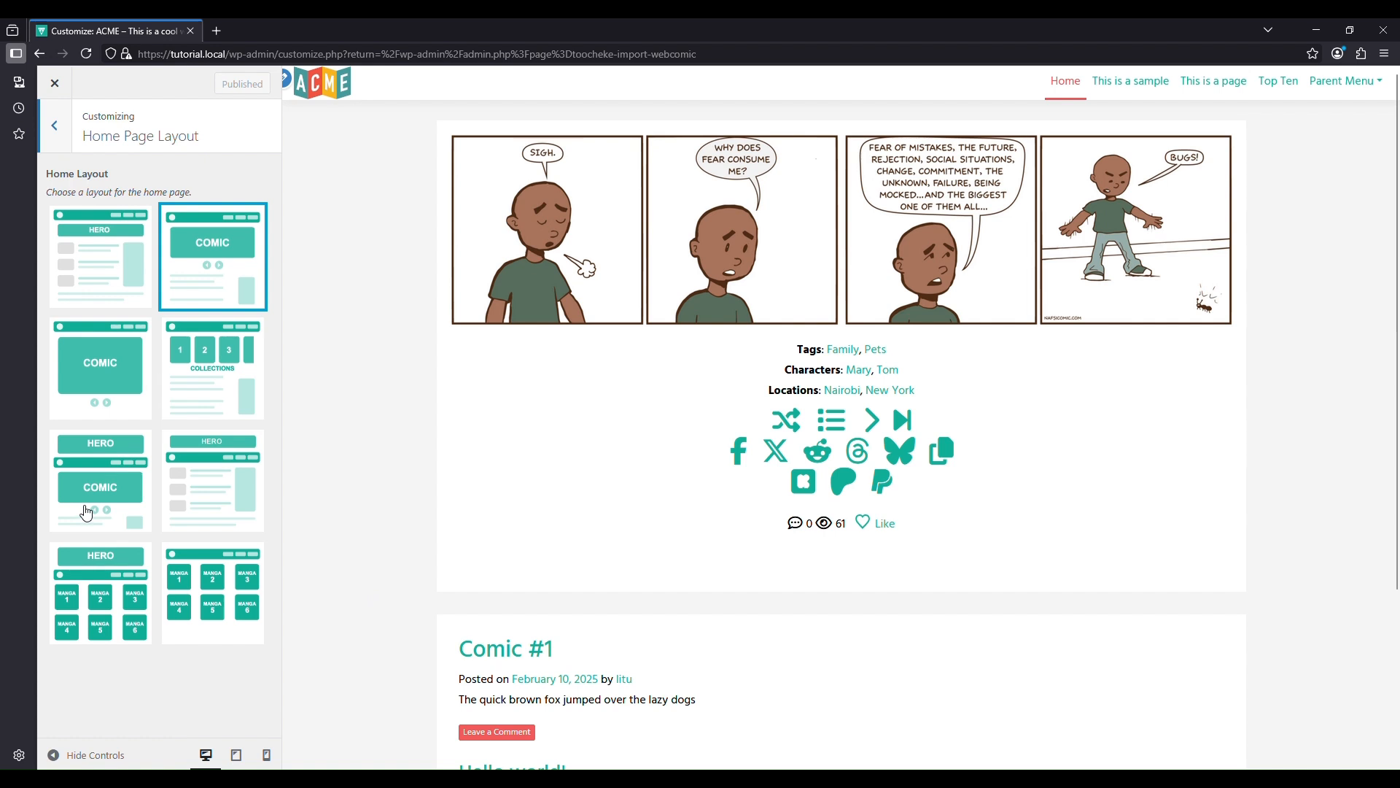
click(61, 125)
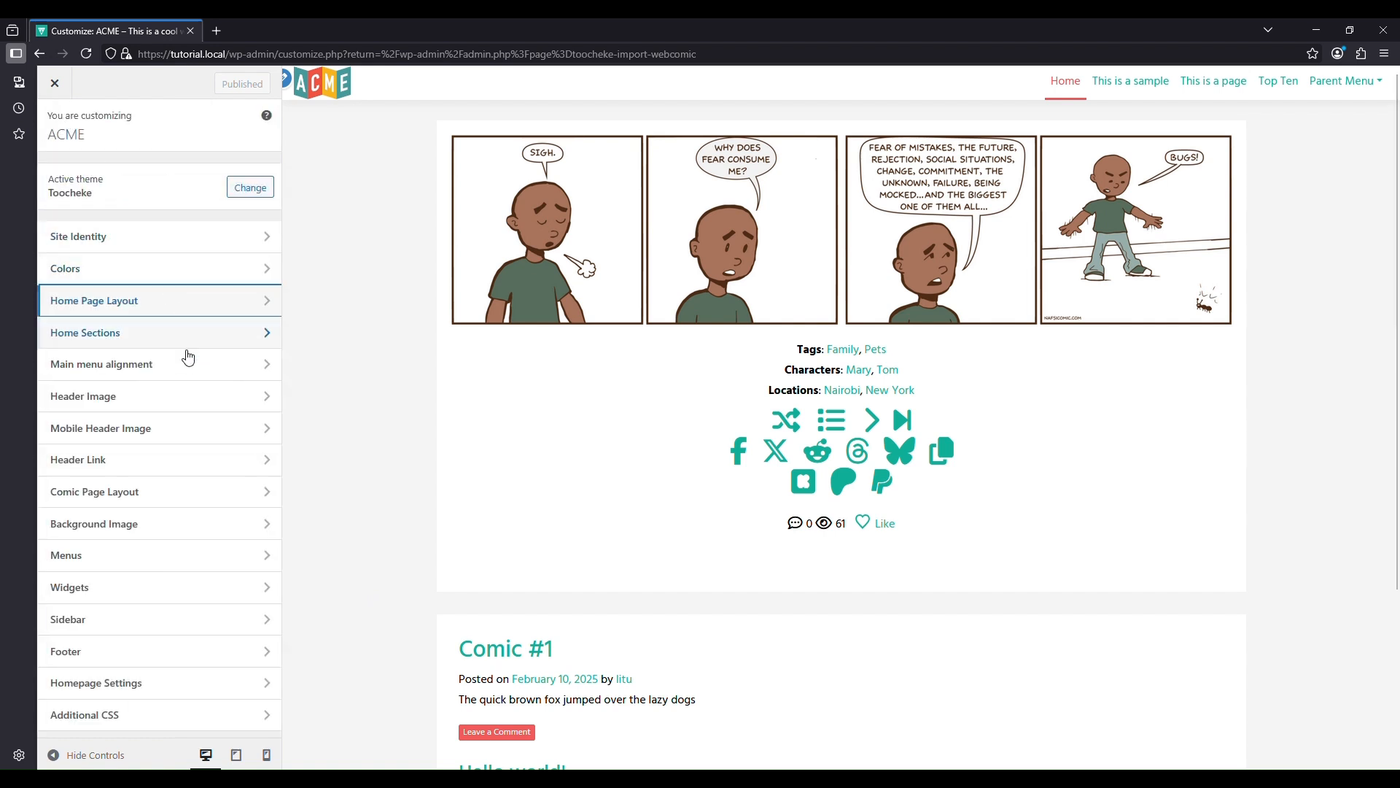
Step: View the Home Sections settings in the customizer, including the Comics Header Text field, and return to the section list
click(142, 337)
click(142, 335)
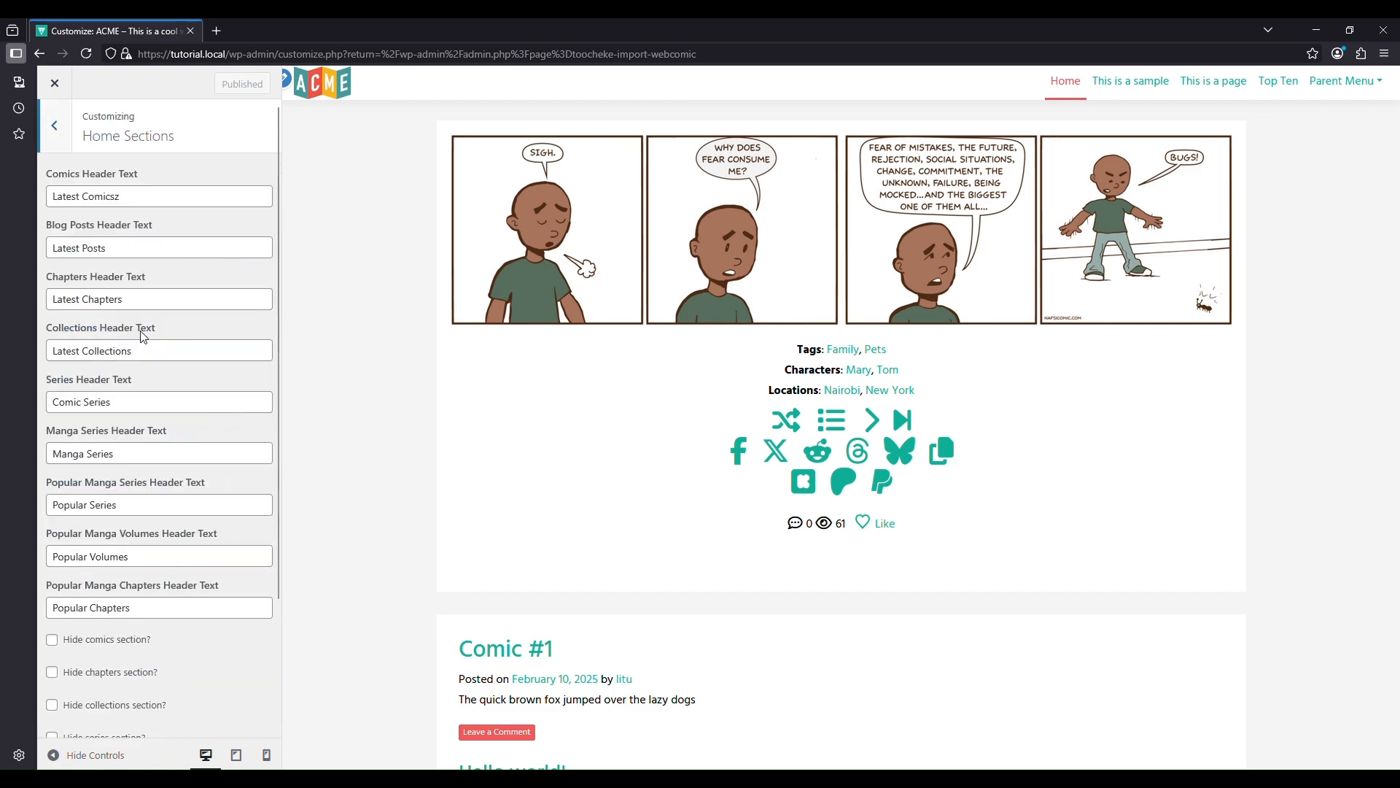
click(152, 199)
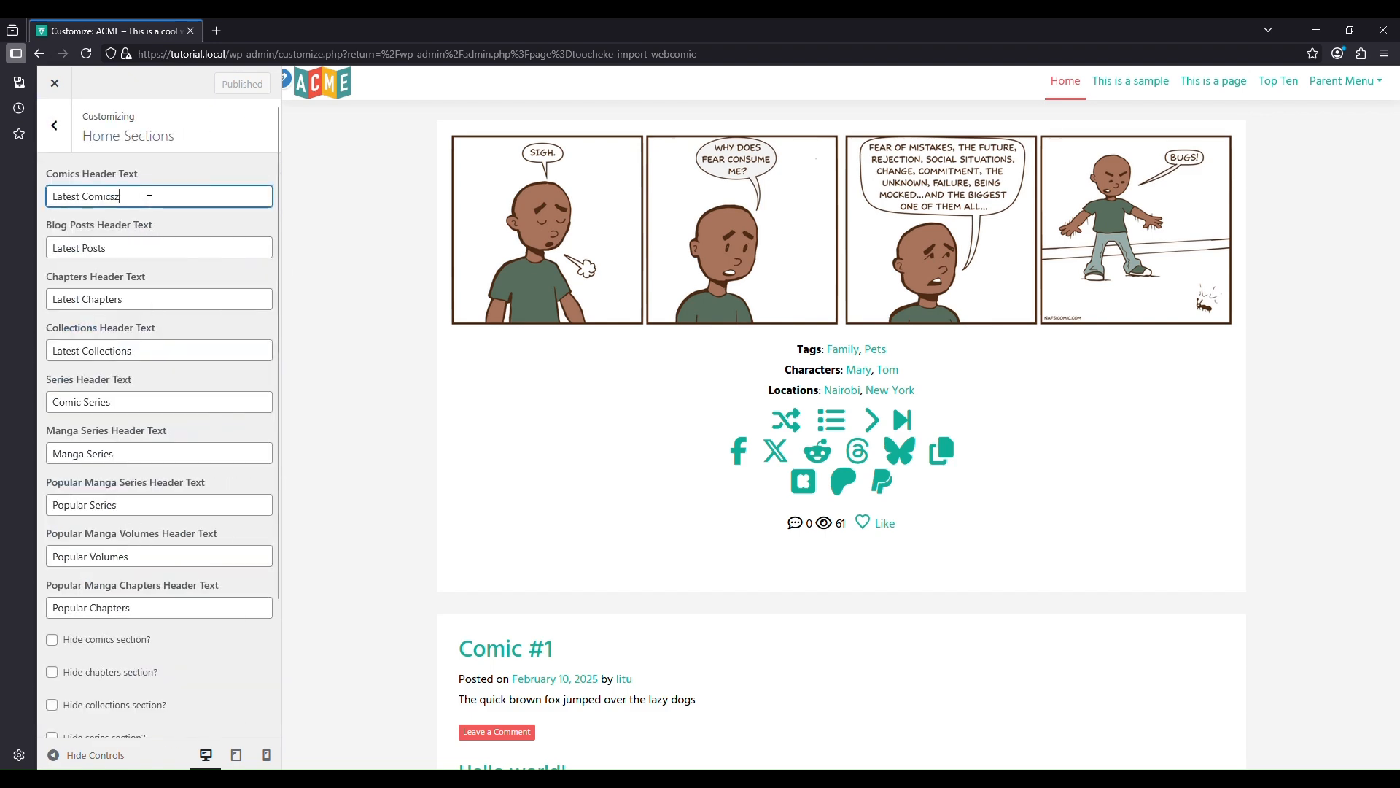
click(54, 125)
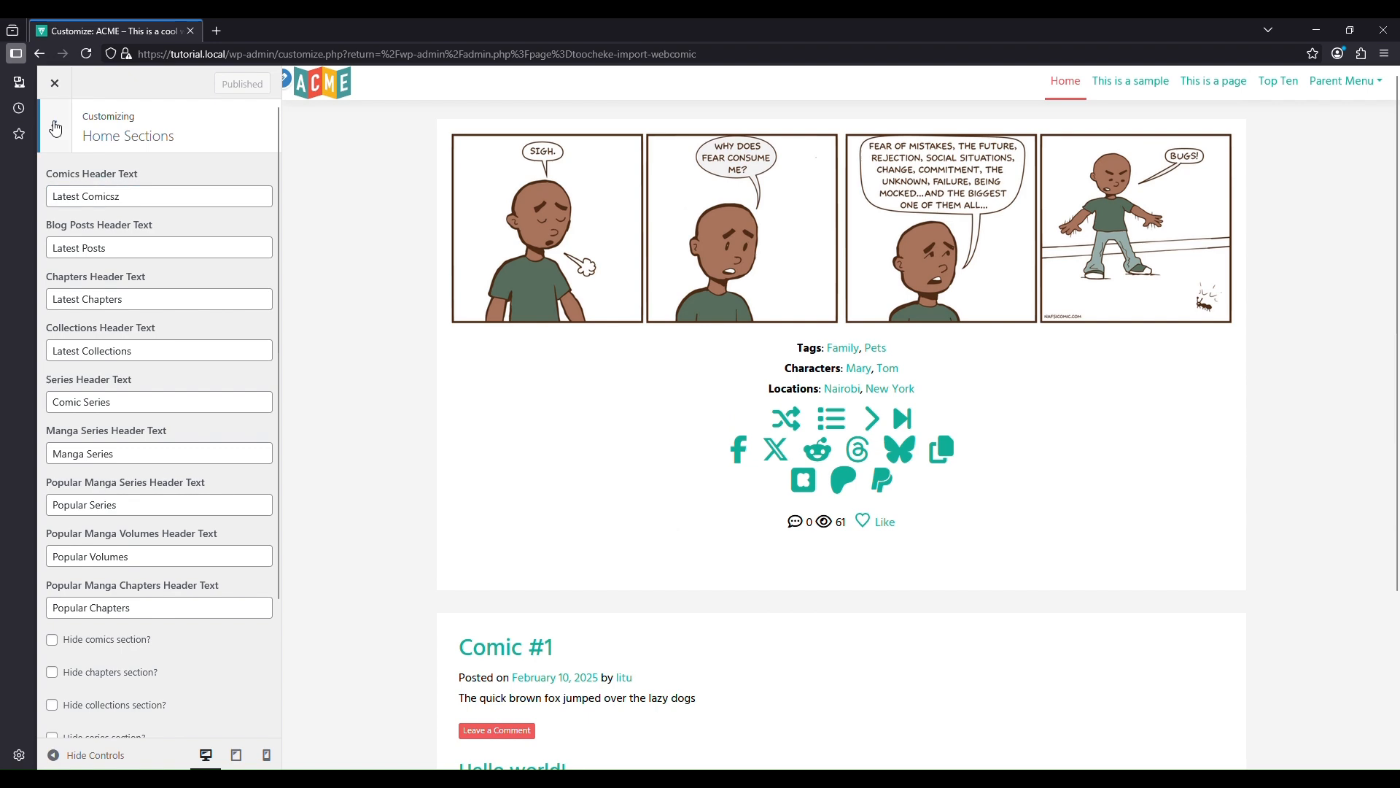
Step: Set the home layout to the hero image below the menu with a comic list and side sidebar, and publish it
click(139, 301)
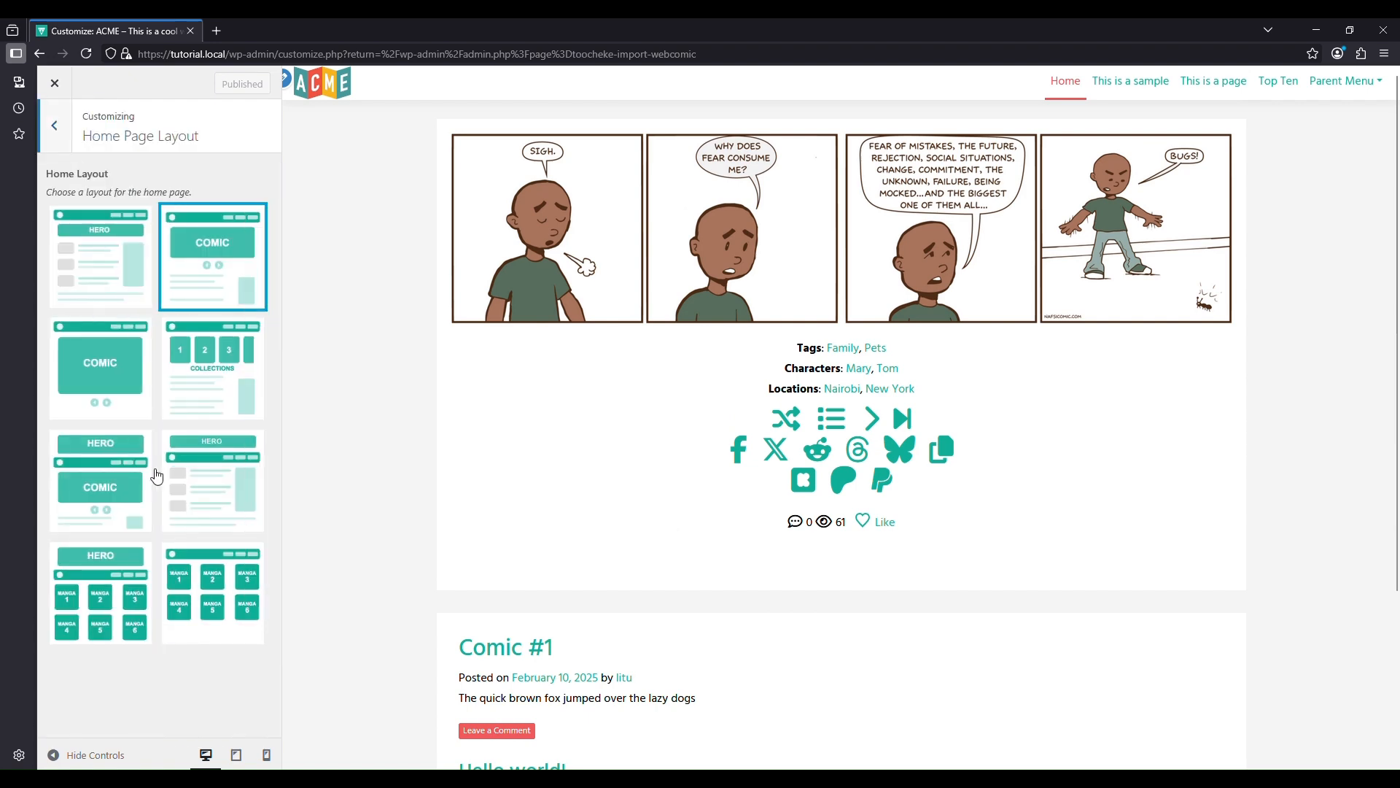
click(76, 247)
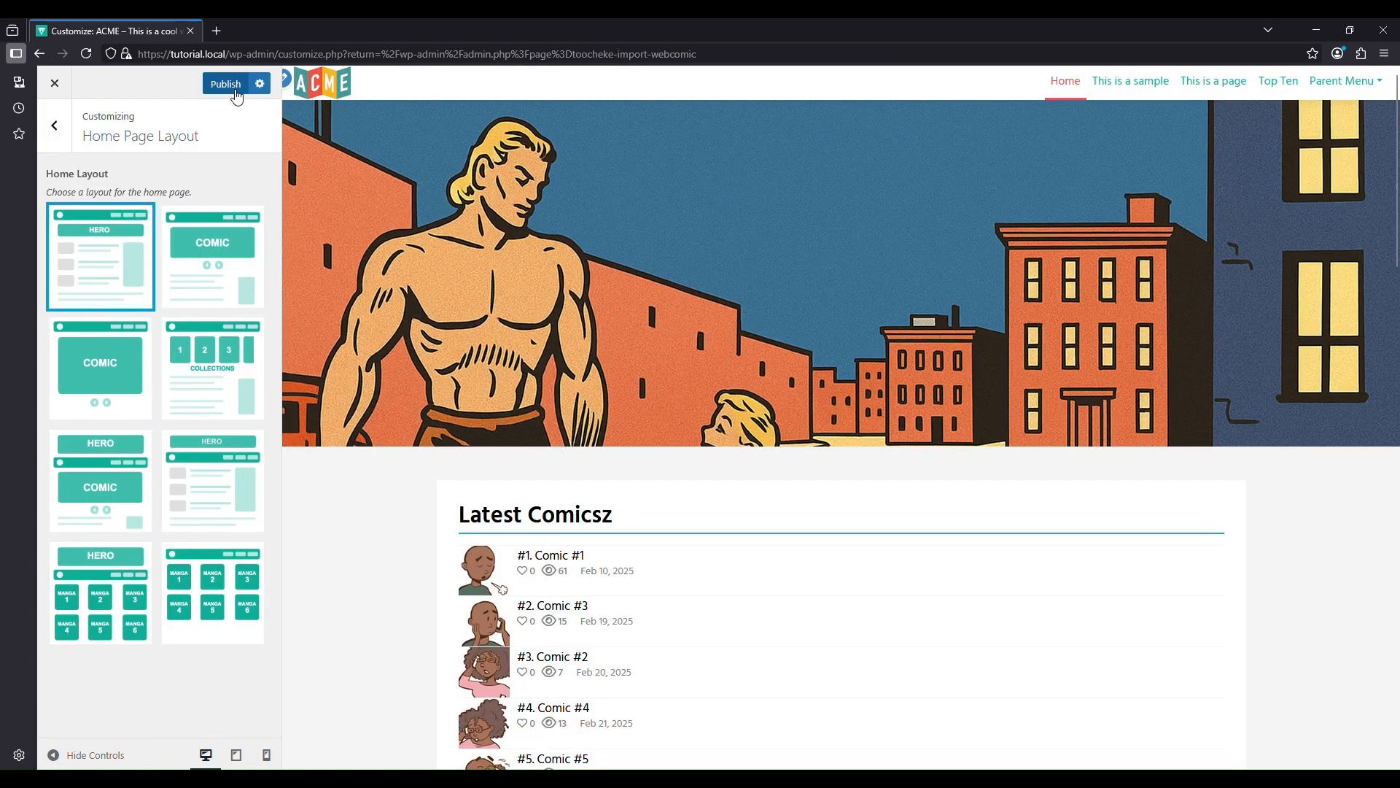
click(228, 88)
click(54, 125)
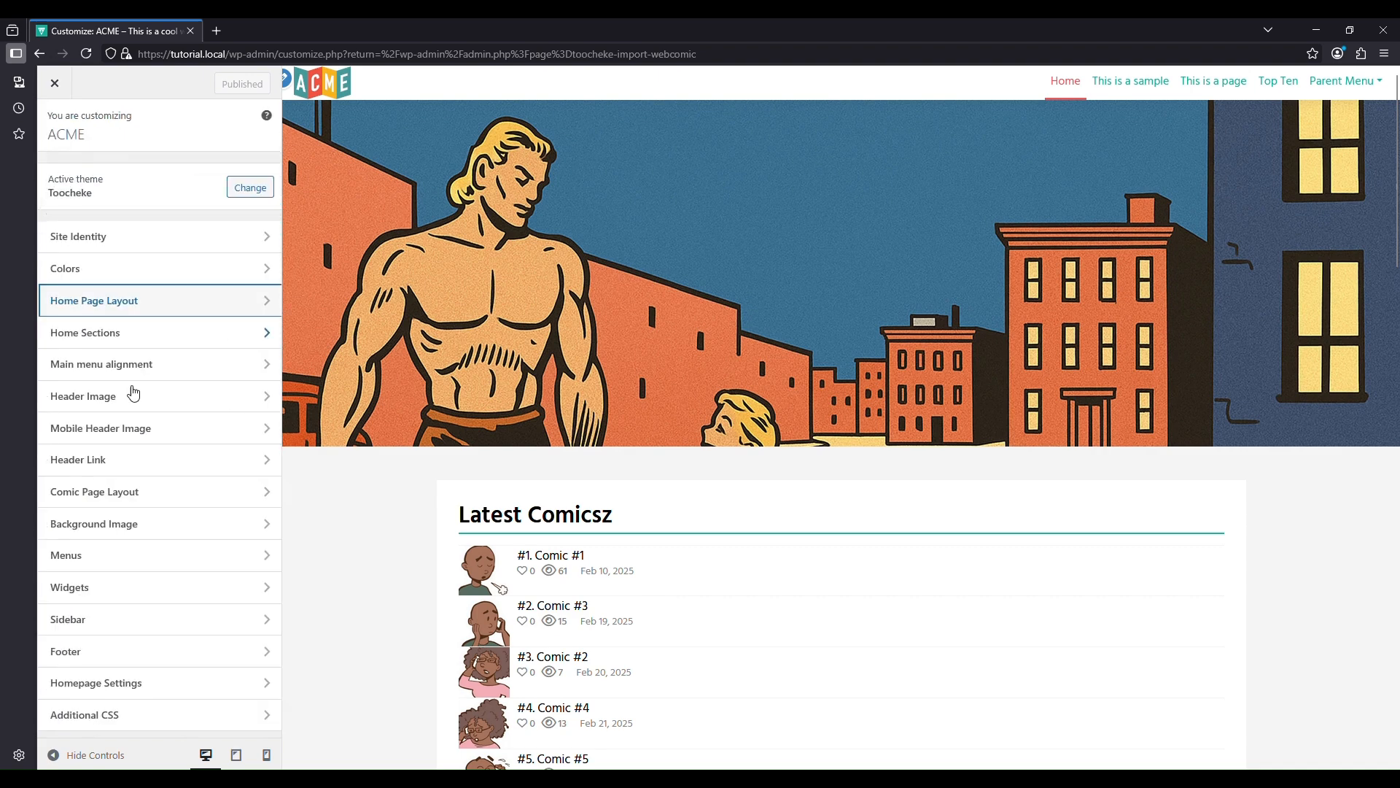
Step: In the Home Sections settings, change the Comics Header Text to "Latest Comic" and publish the change
click(115, 330)
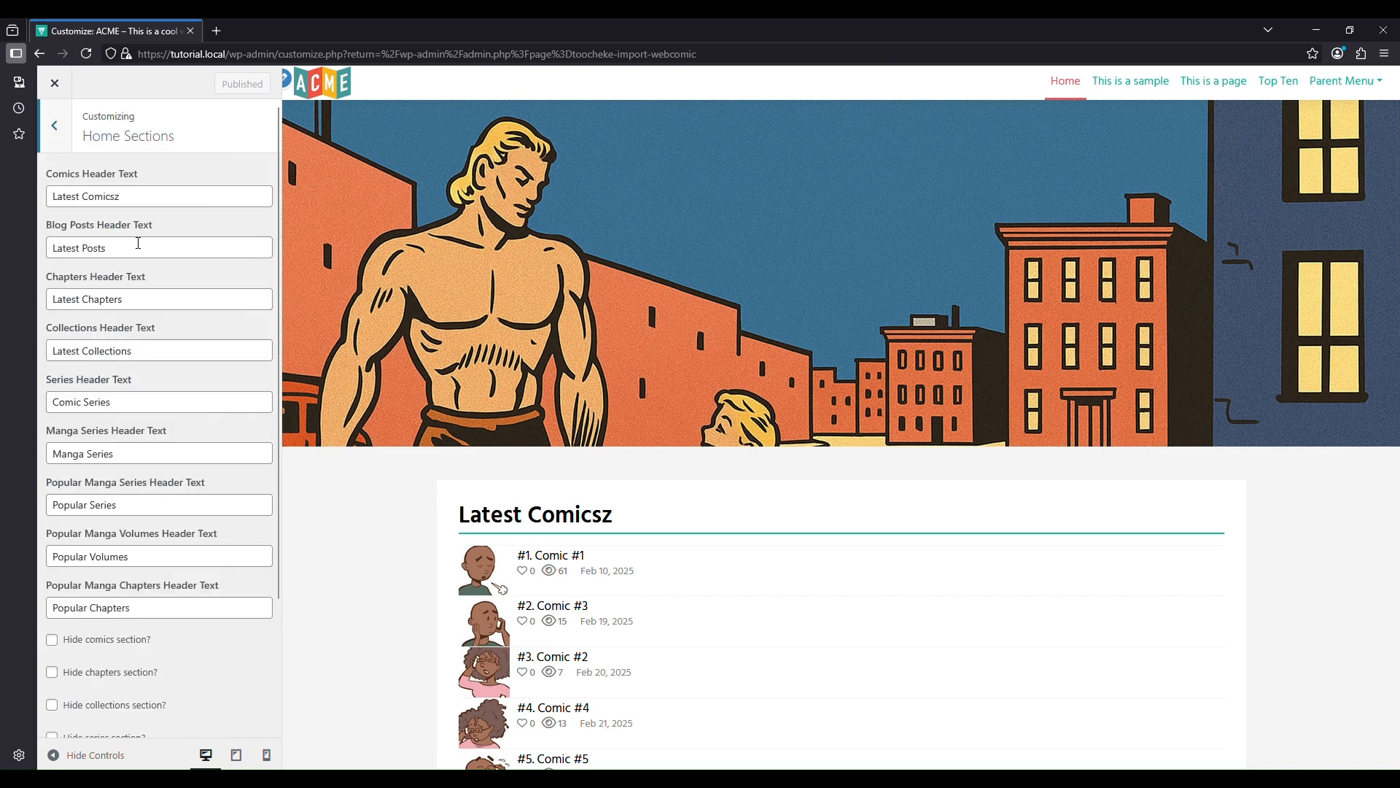
scroll(563, 453, down, 3)
scroll(566, 456, up, 3)
scroll(614, 535, down, 7)
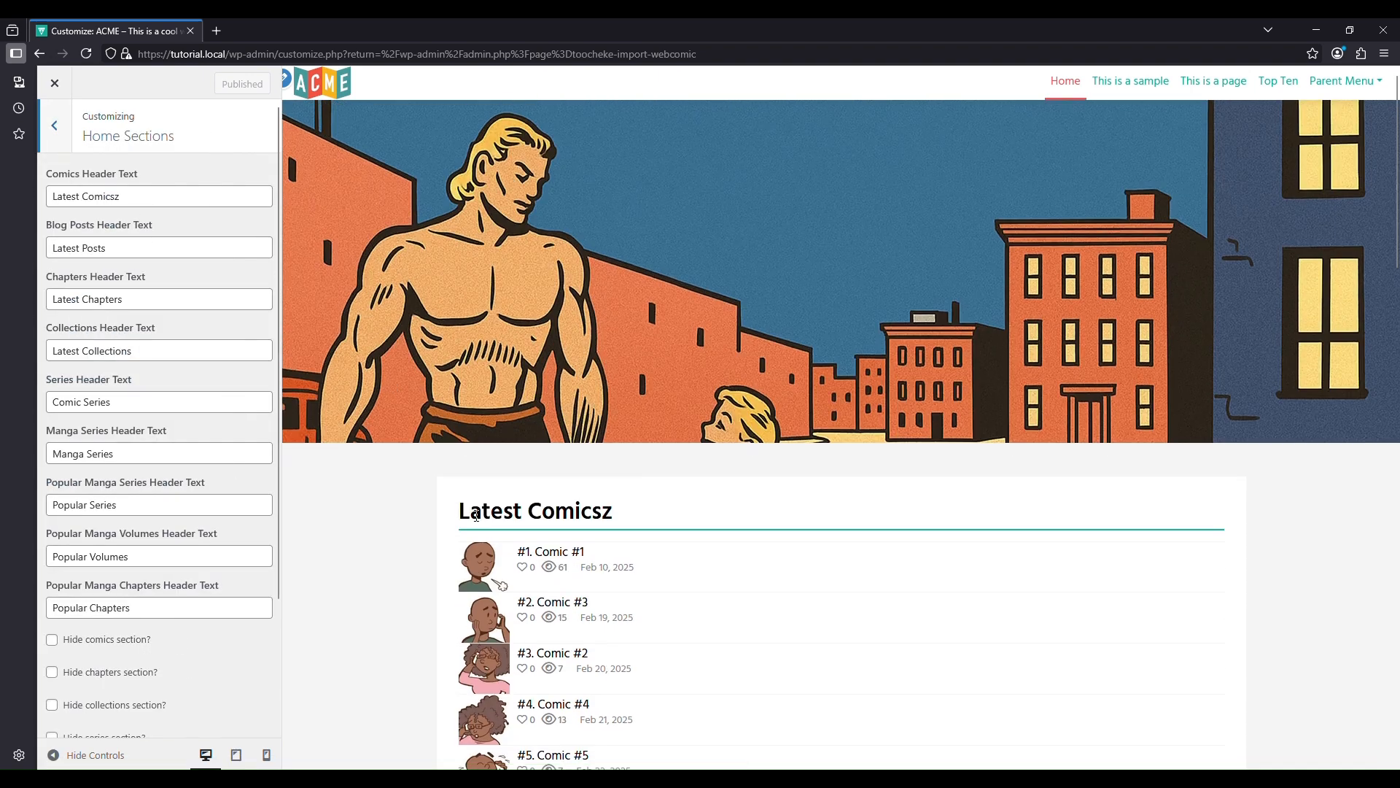
scroll(617, 543, down, 6)
scroll(577, 516, up, 4)
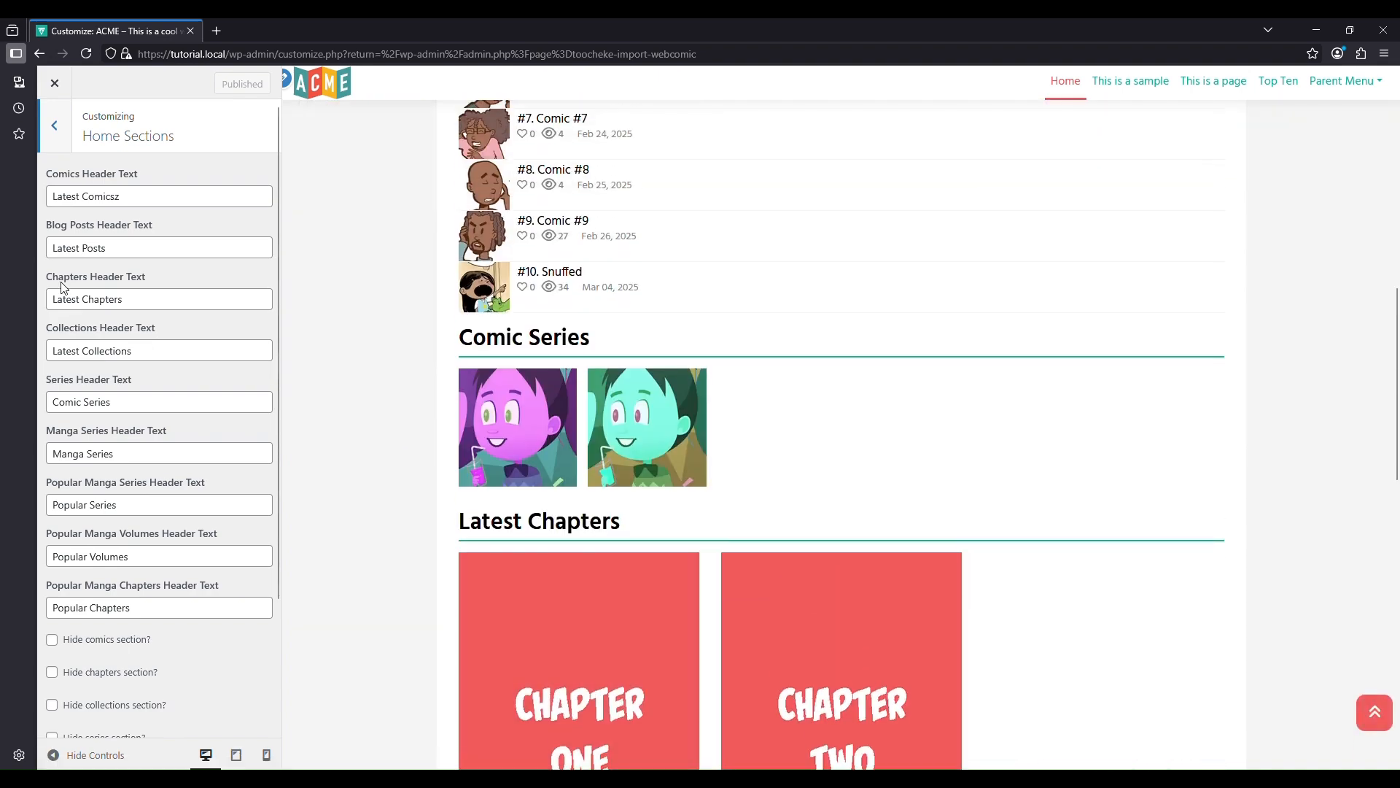
click(151, 202)
key(BackSpace)
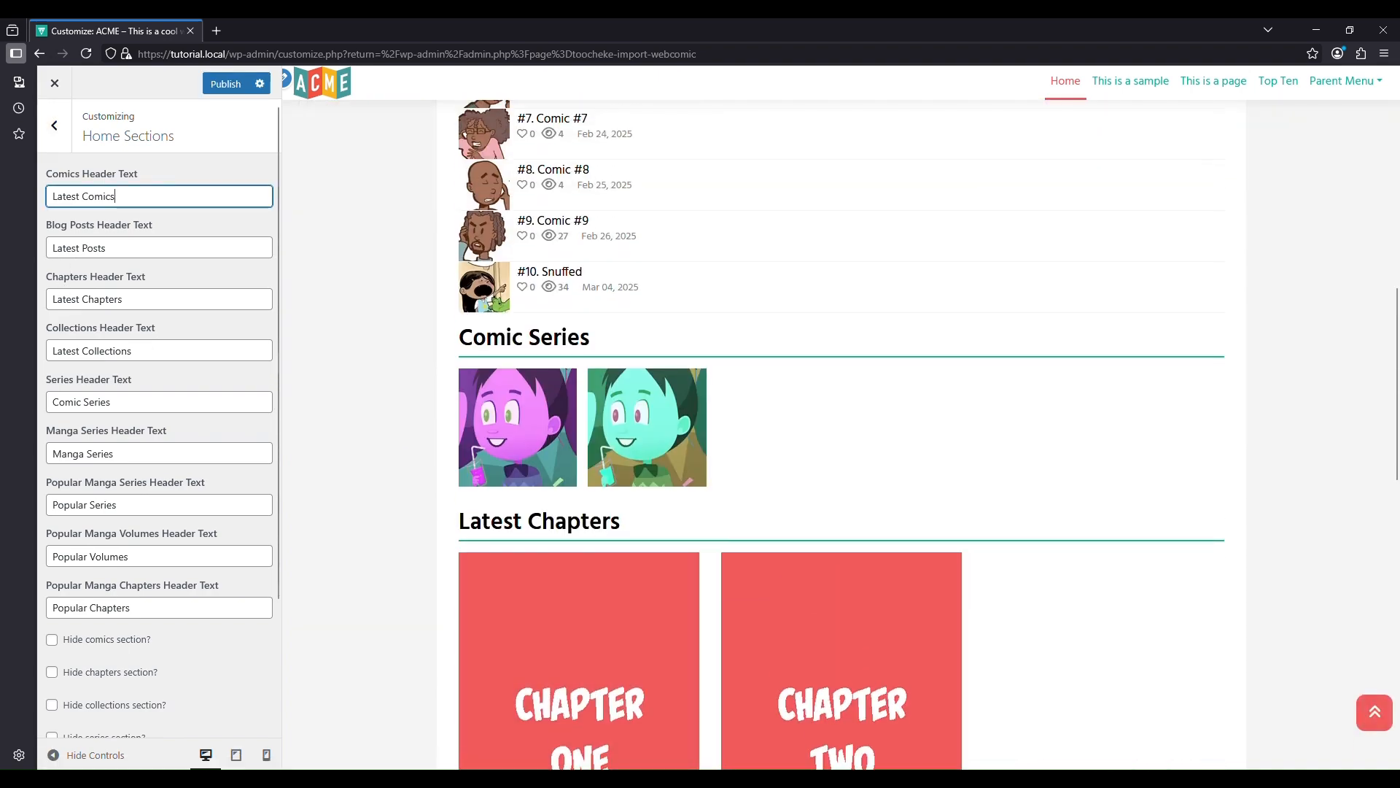
scroll(838, 469, up, 8)
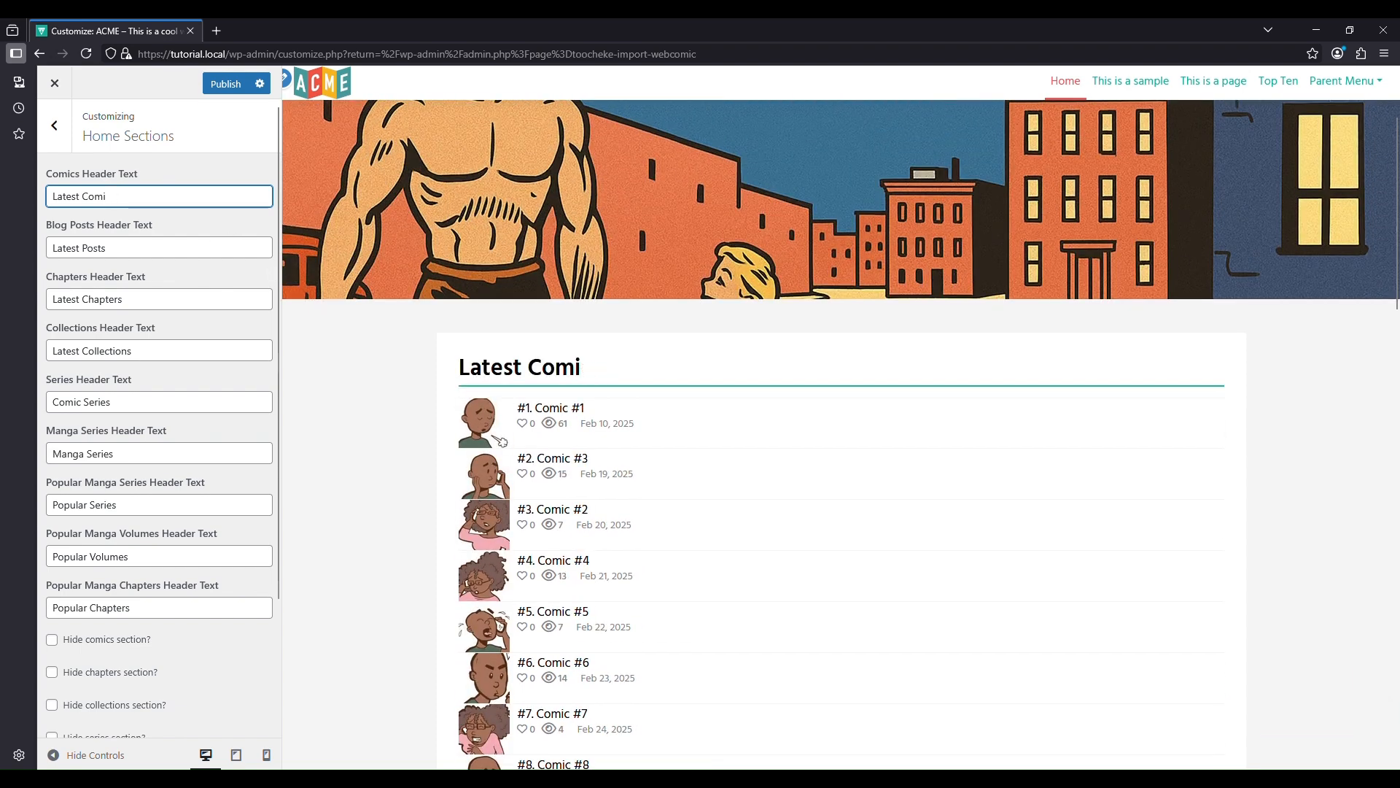
click(226, 83)
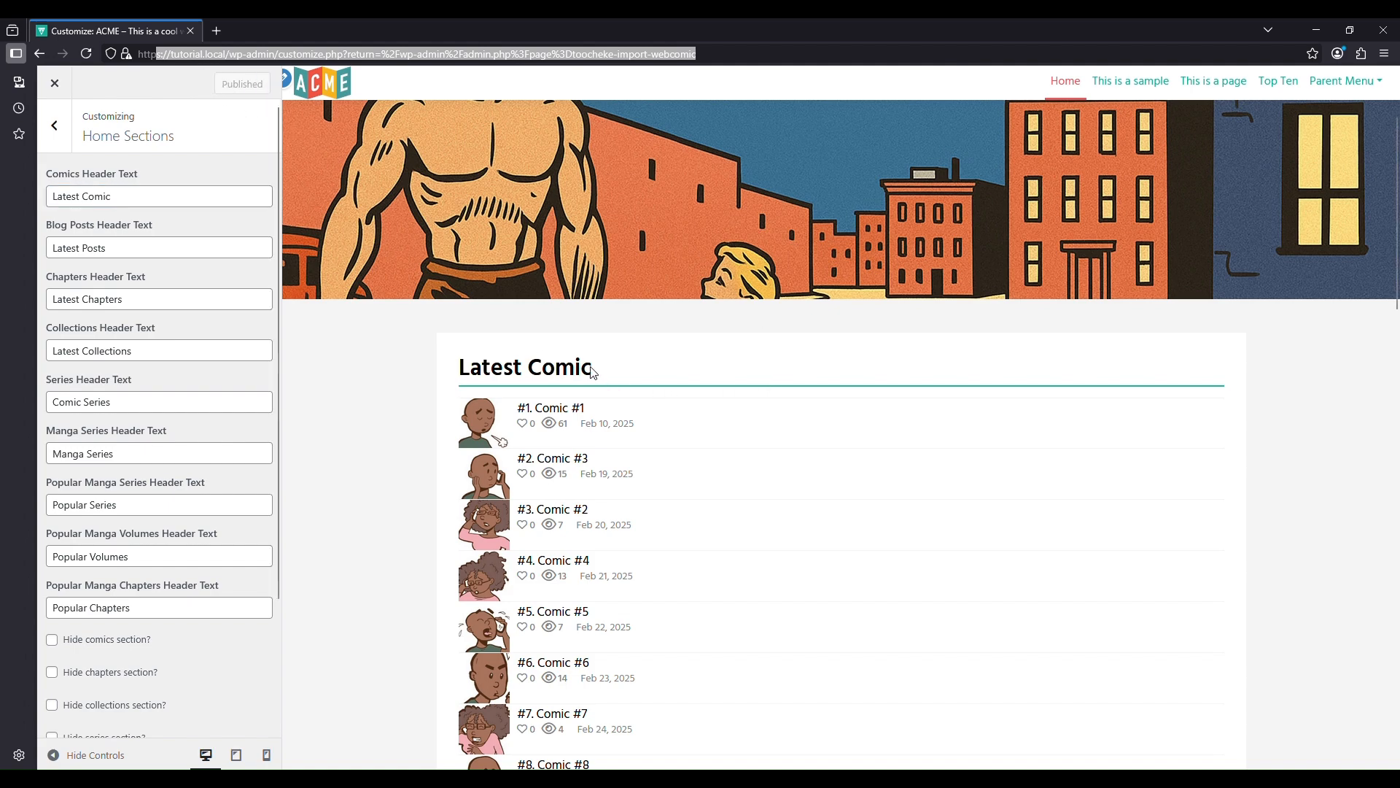
Step: Hide the series section on the home page and check the remaining sections in the preview
scroll(649, 400, down, 10)
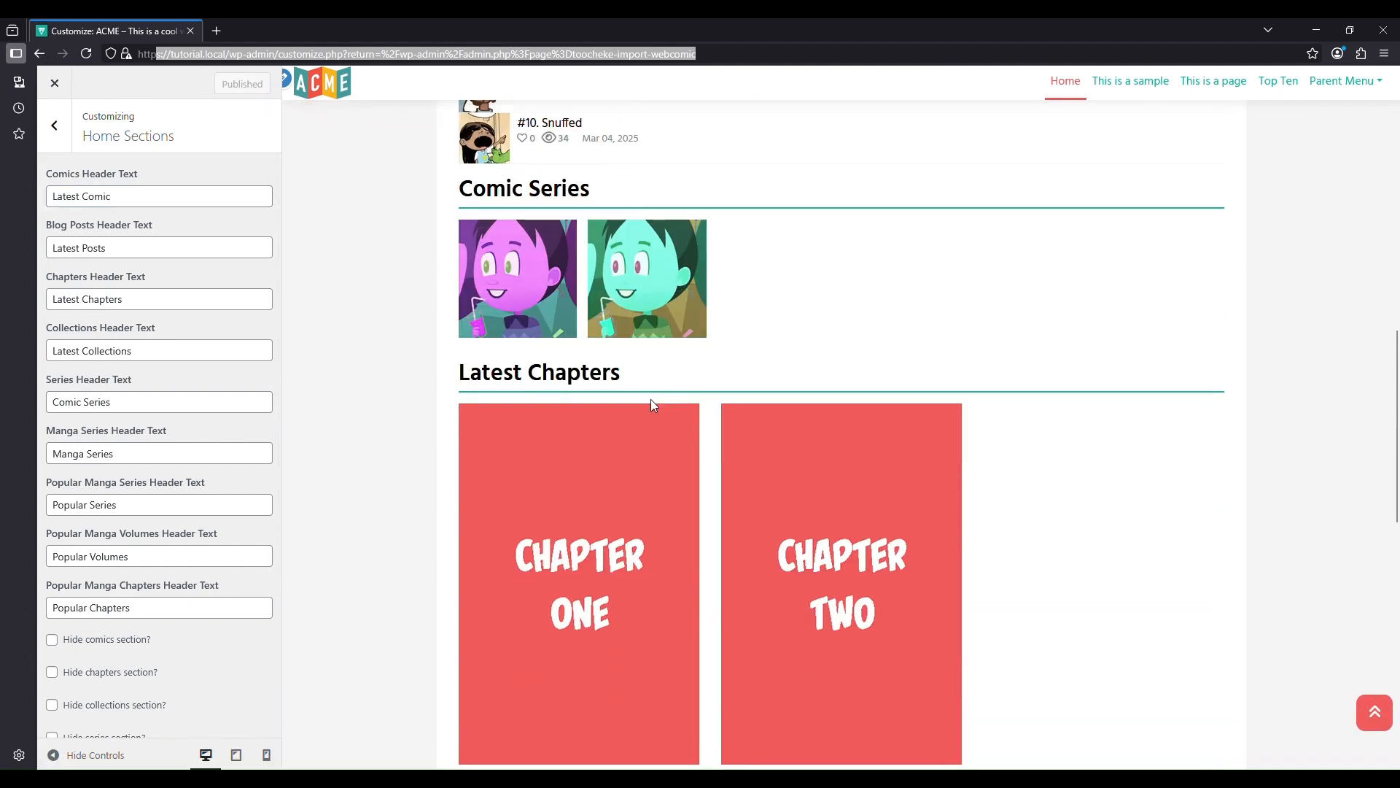
scroll(316, 394, up, 5)
scroll(119, 459, down, 3)
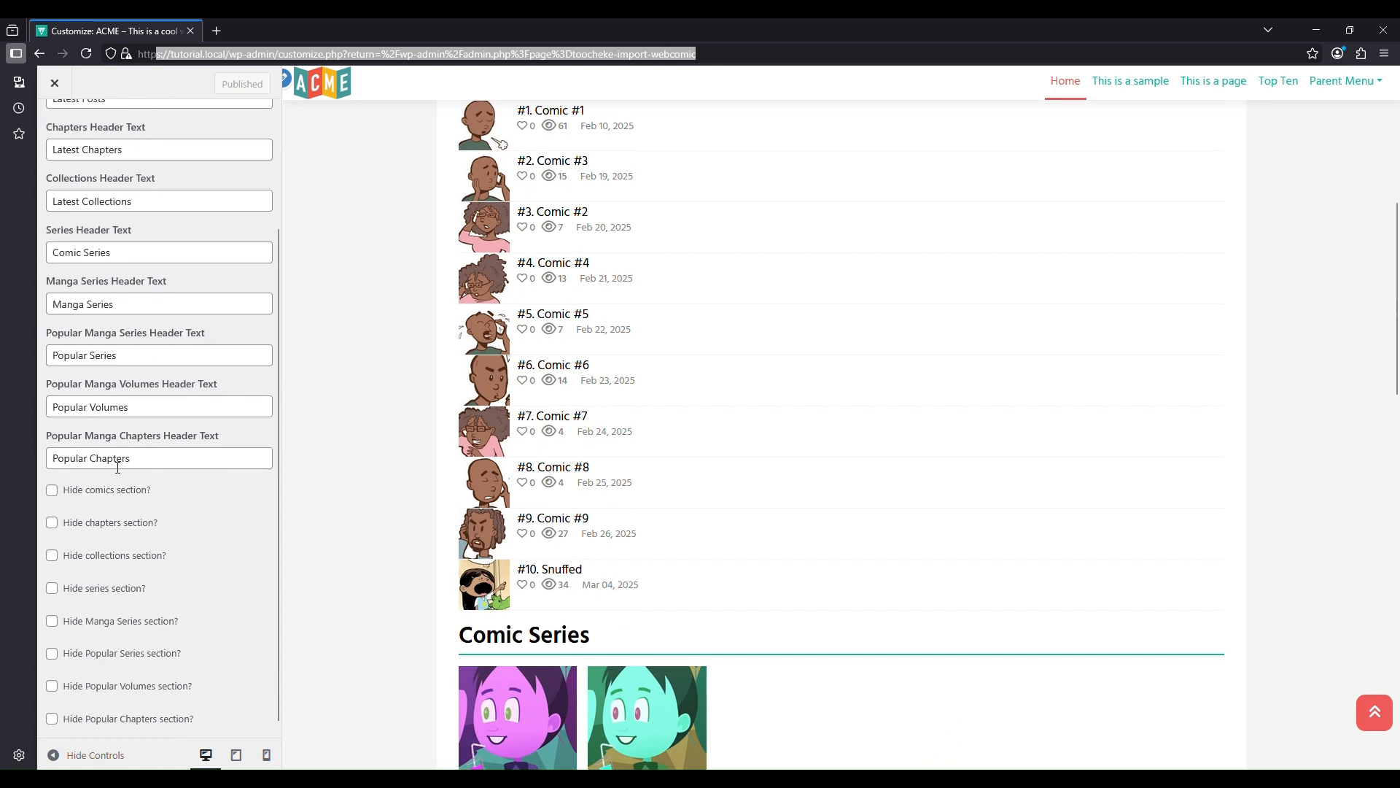
scroll(863, 549, down, 1)
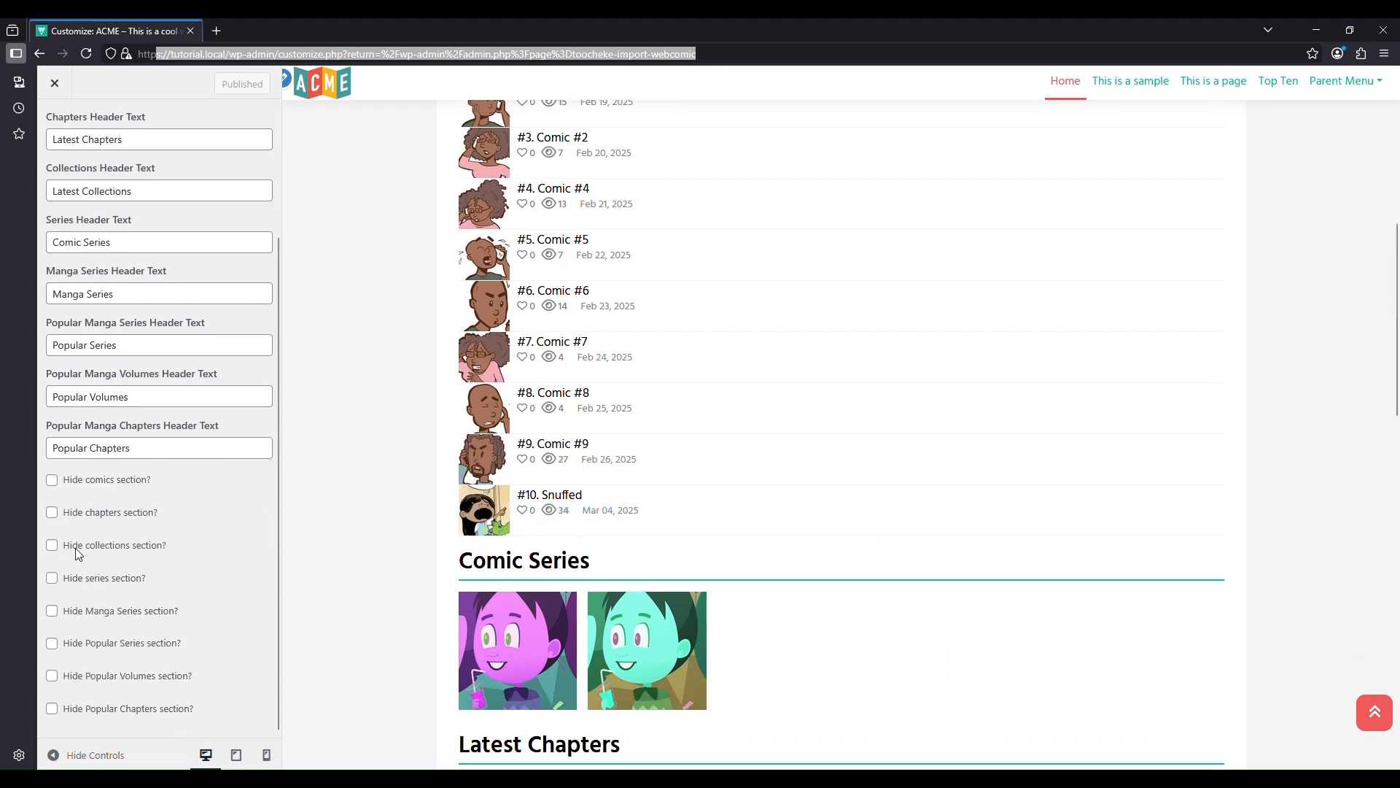
click(51, 579)
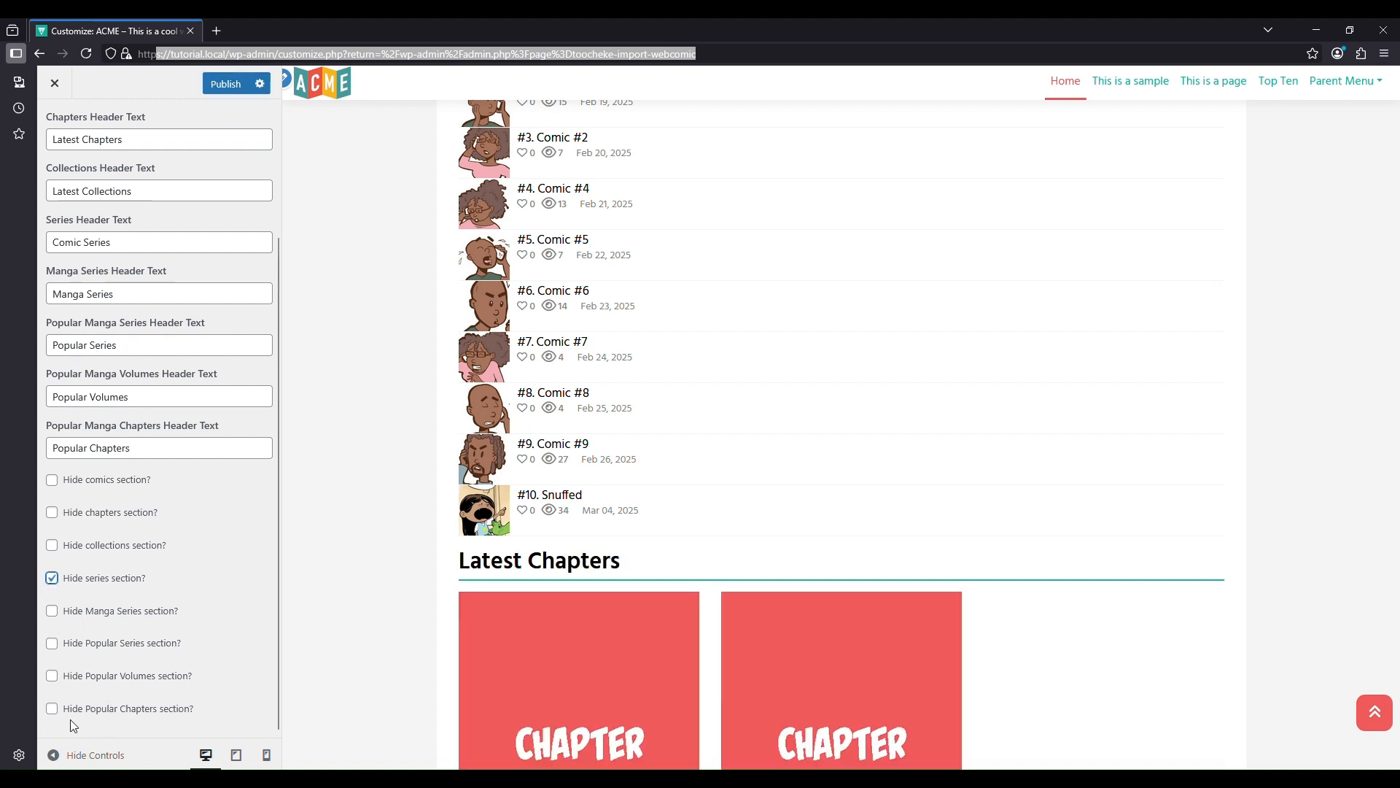
scroll(926, 572, down, 10)
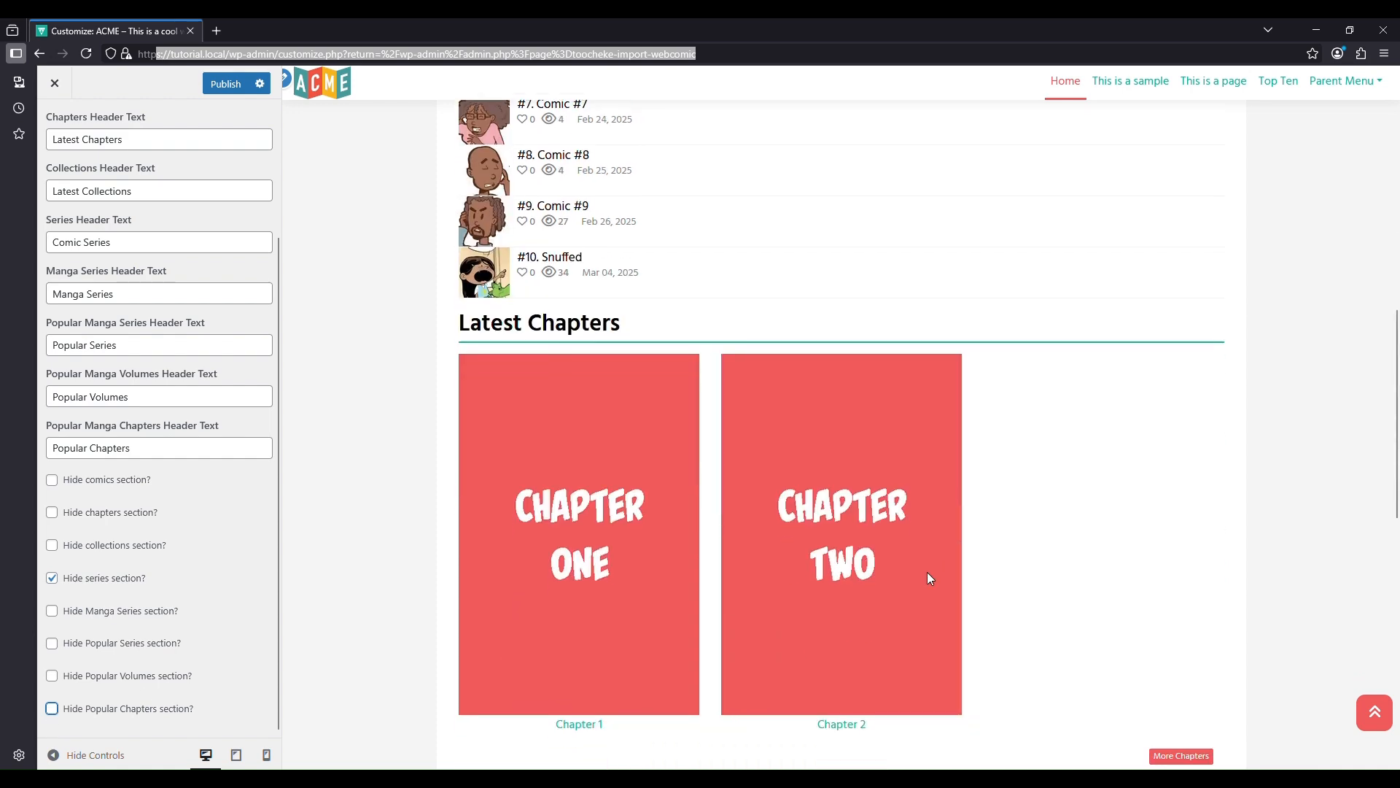
scroll(928, 577, down, 1)
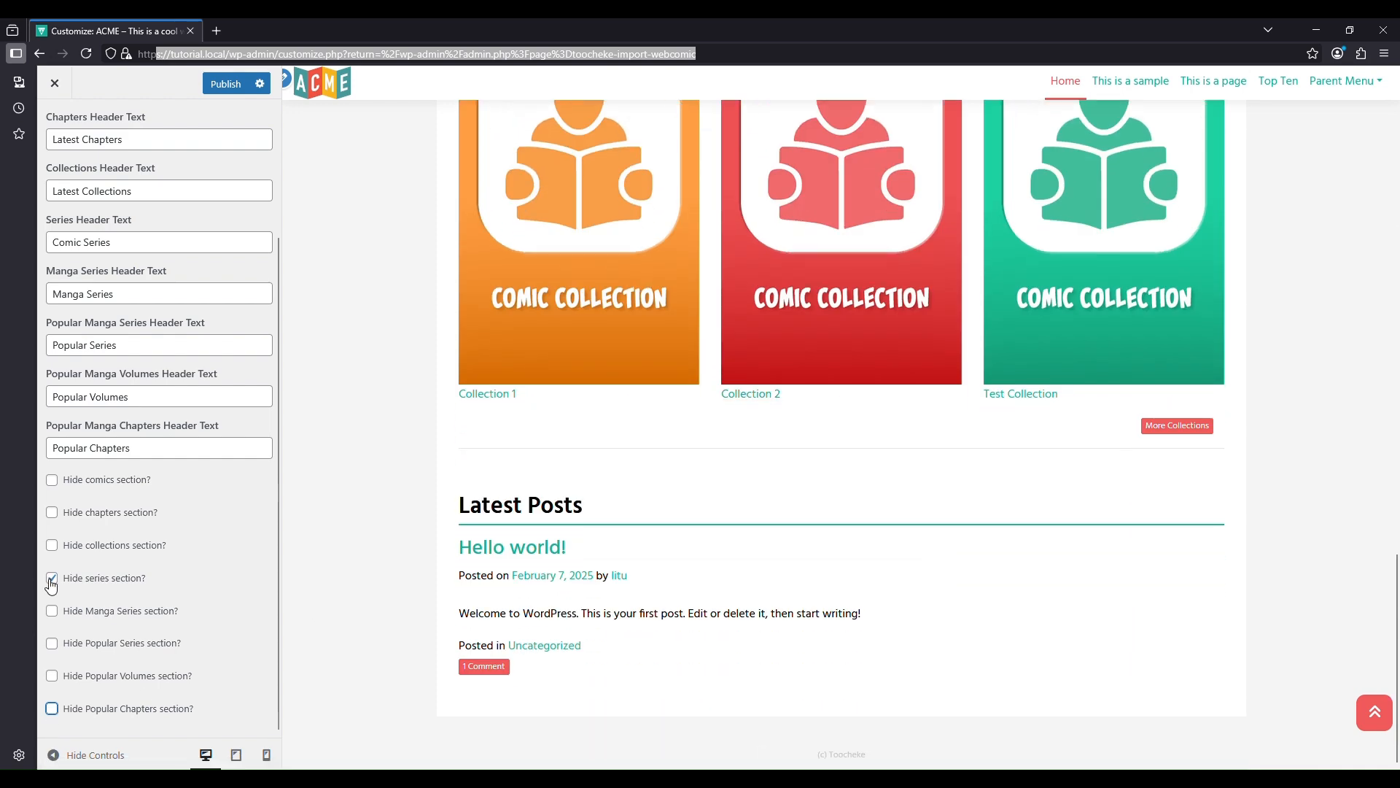
Step: Hide the chapters section and the collections section on the home page, and publish the change
scroll(797, 525, up, 12)
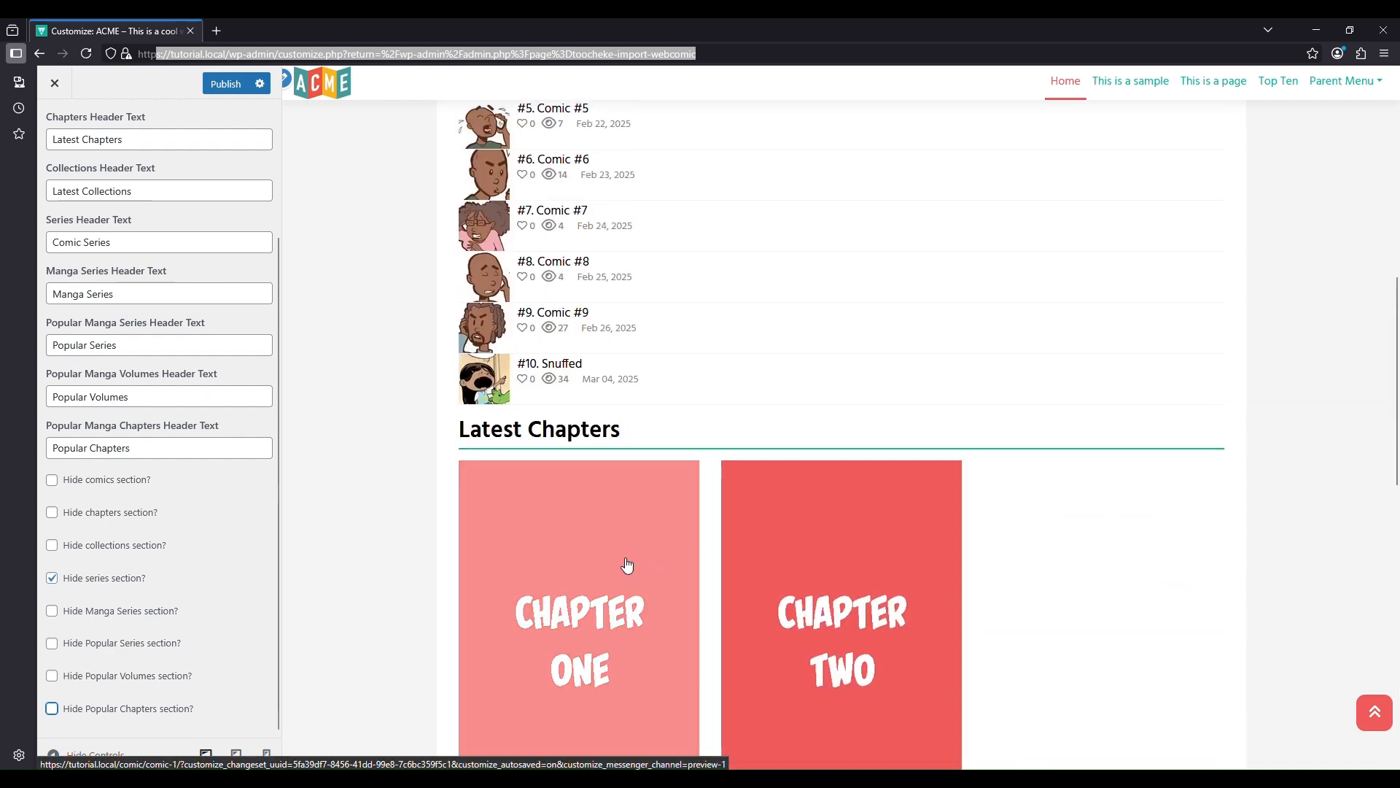
click(52, 513)
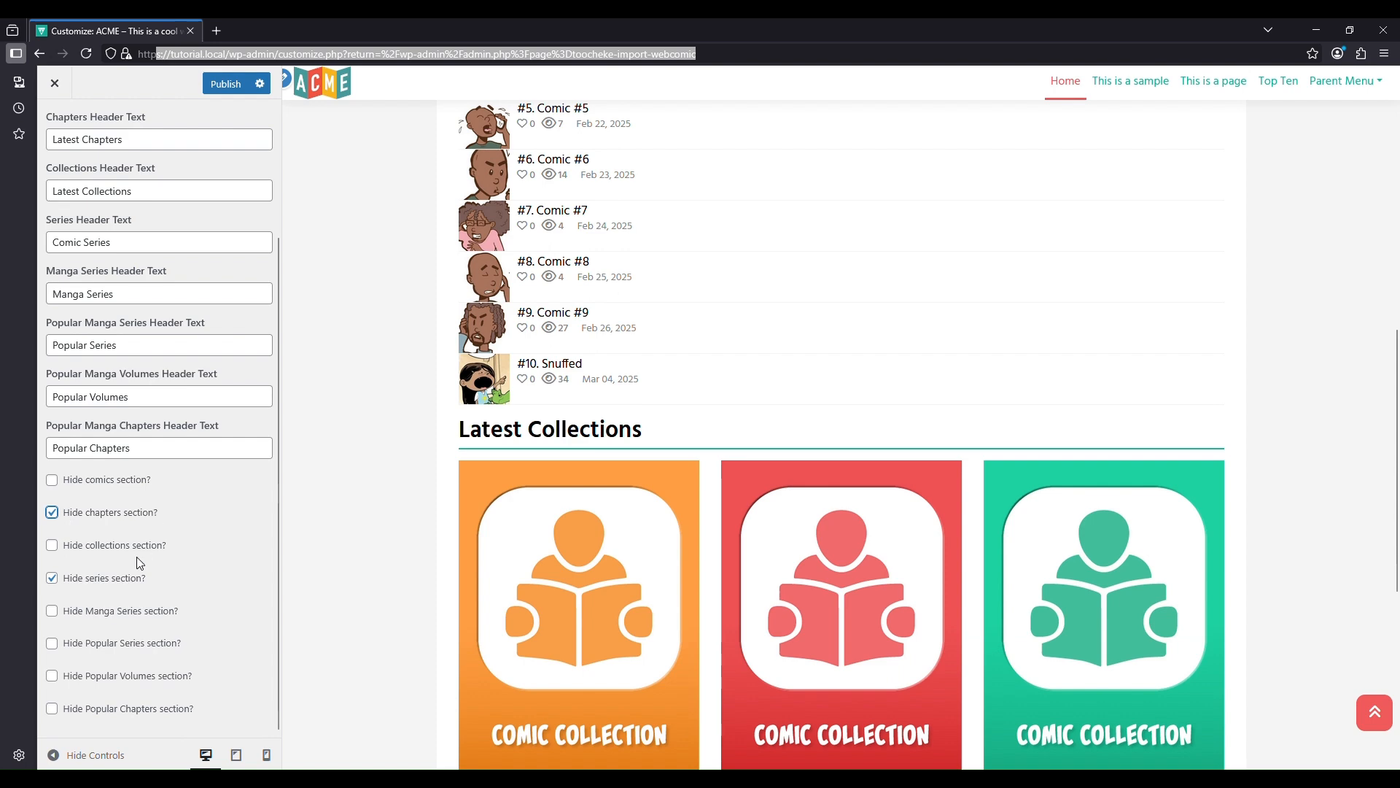
scroll(890, 532, down, 2)
click(52, 546)
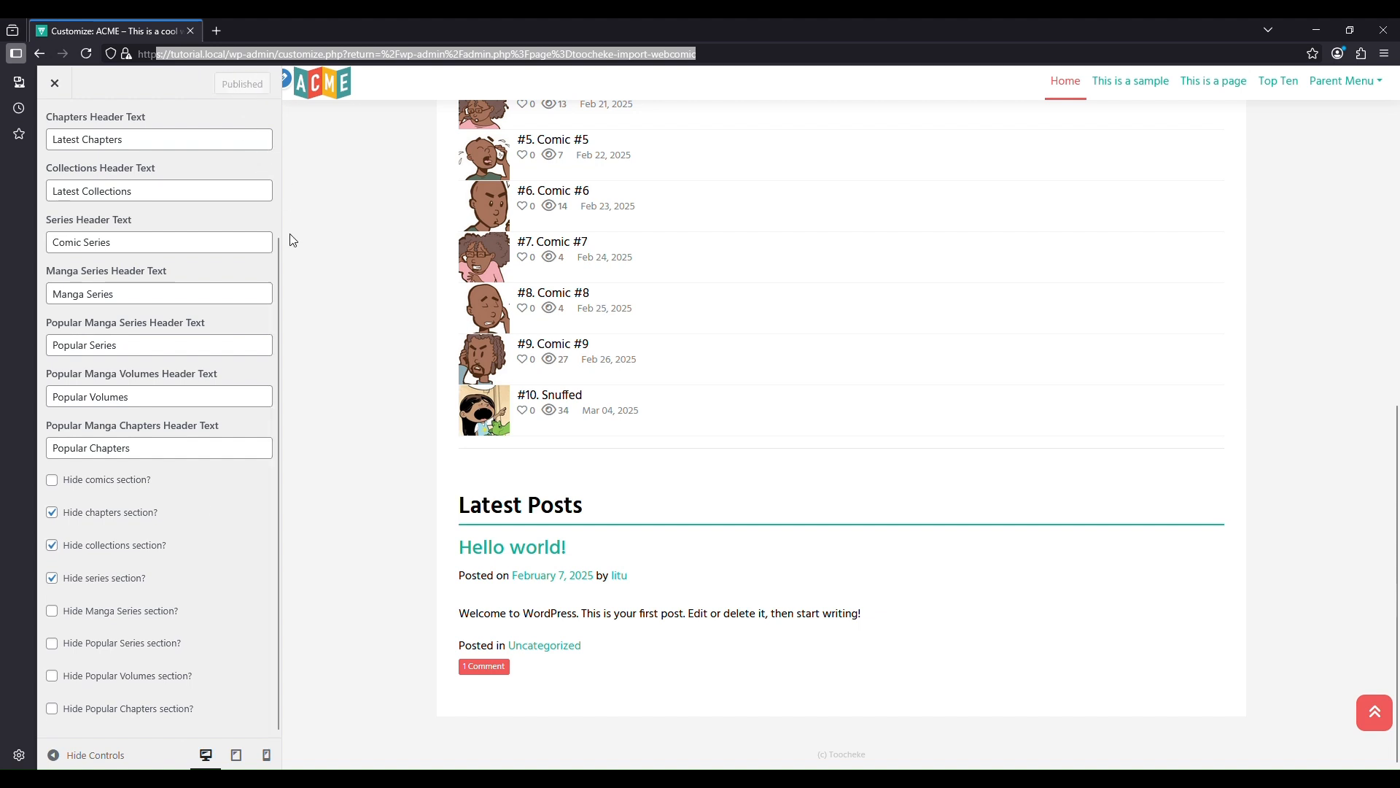
Step: Show the series, collections and chapters sections on the home page again, publish the change, and review the home page preview
click(52, 578)
click(52, 547)
click(52, 513)
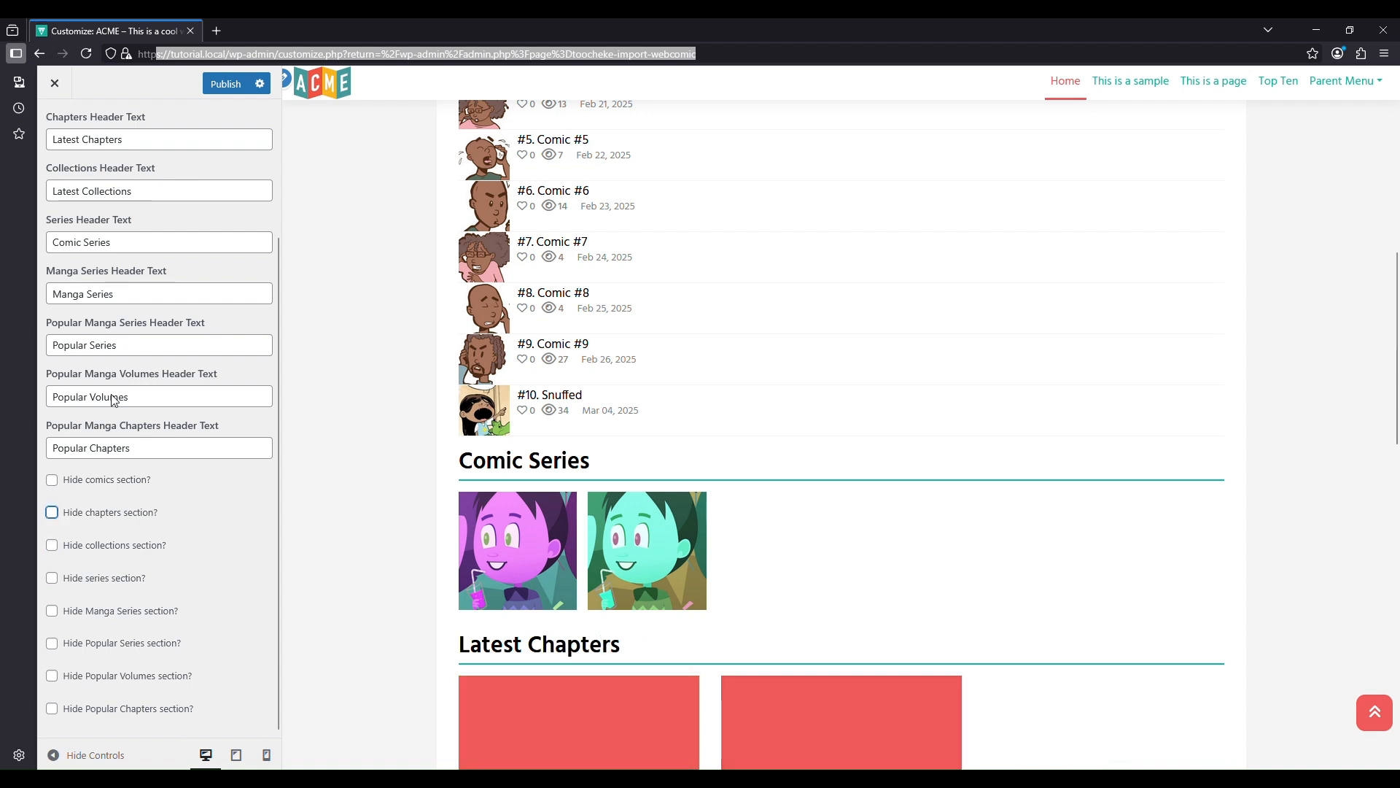
click(225, 84)
scroll(168, 350, up, 3)
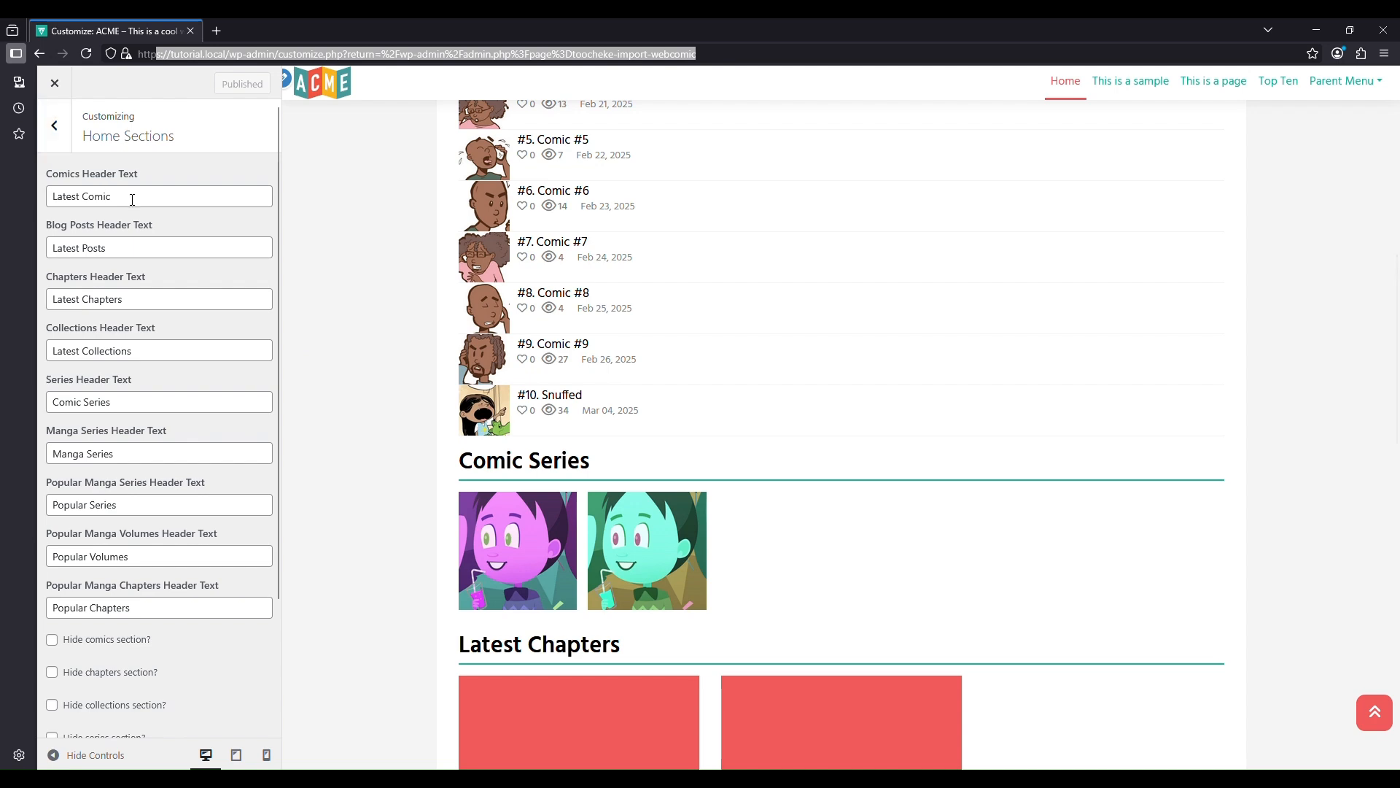
scroll(758, 363, up, 3)
scroll(758, 364, up, 5)
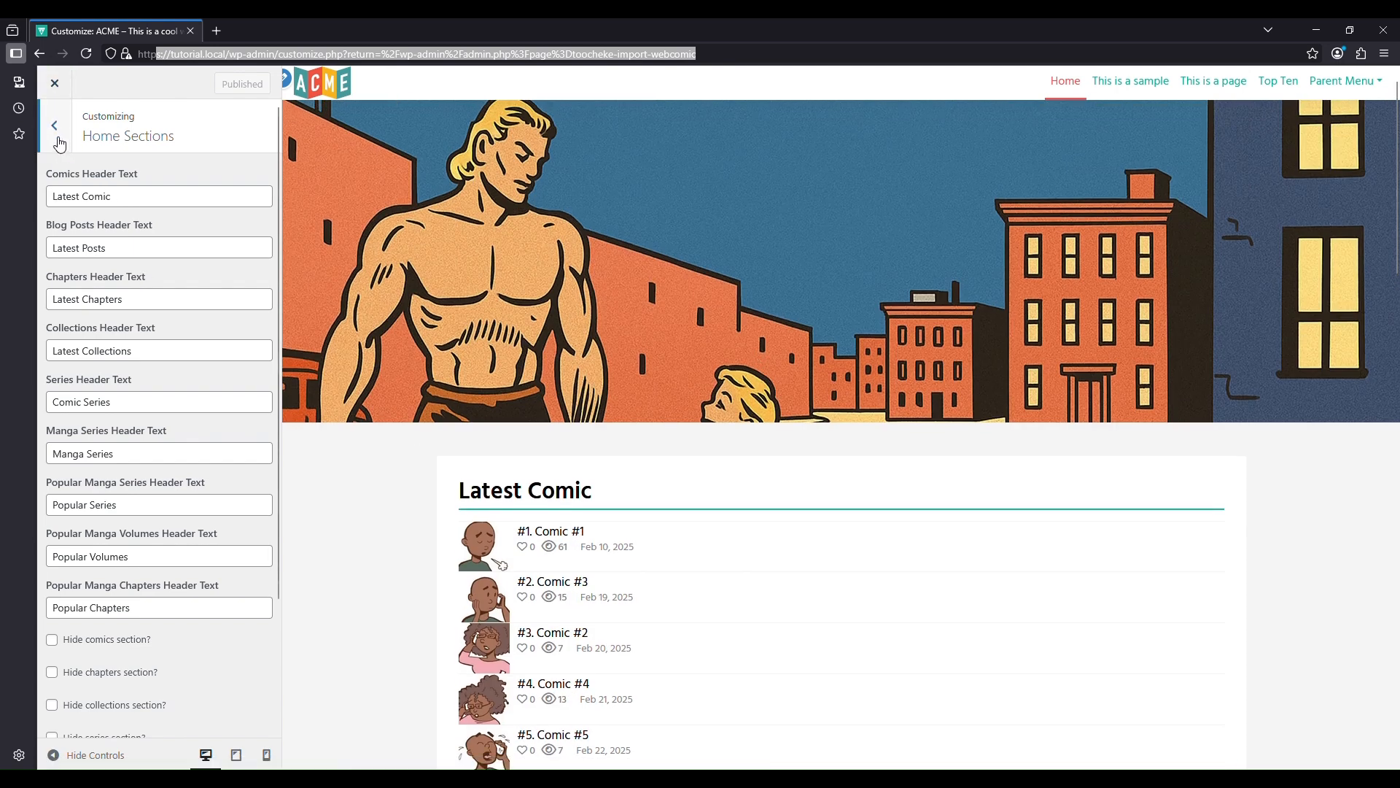
scroll(500, 401, down, 3)
scroll(500, 401, down, 6)
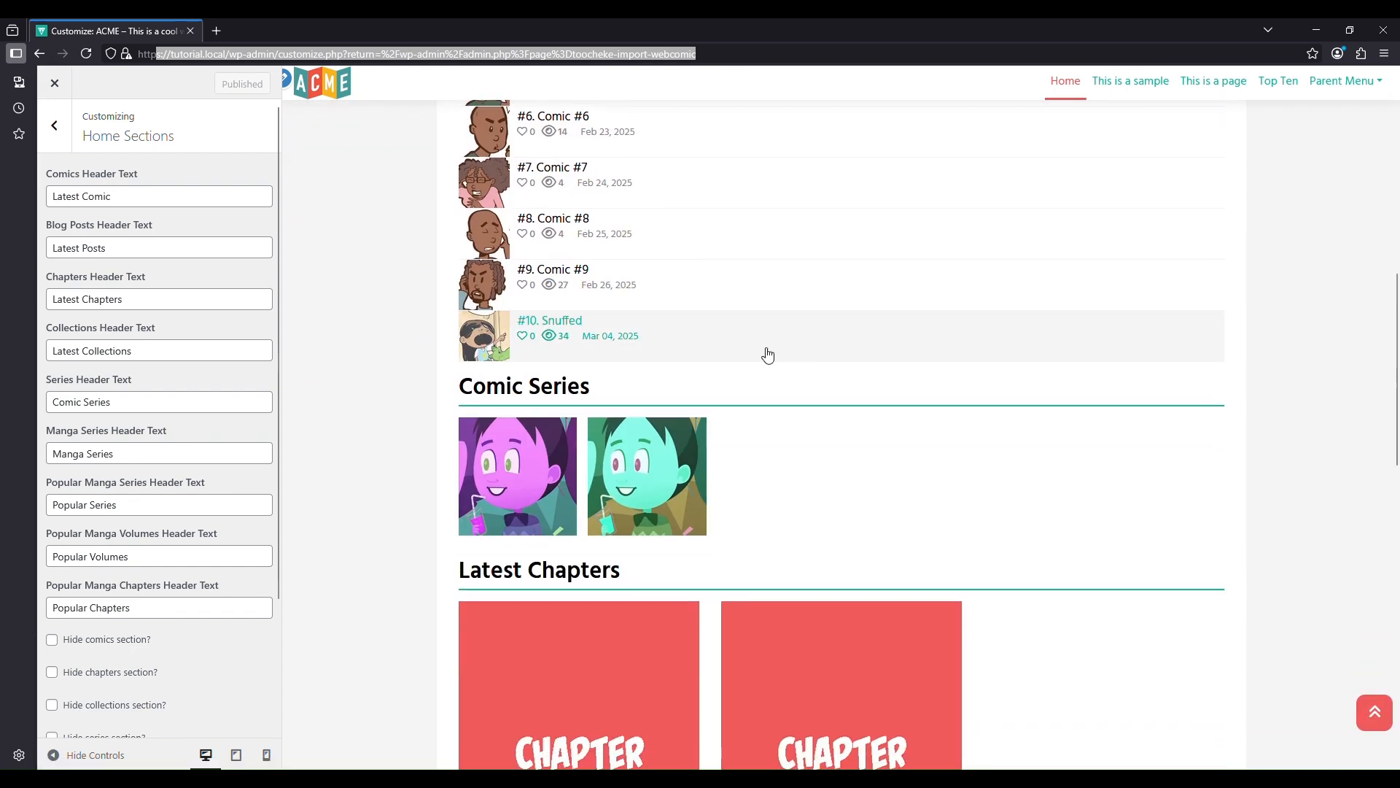
Step: In the Home Page Layout settings, try the collections layout and compare the comic list layouts with the hero image below and above the menu
click(54, 125)
click(149, 301)
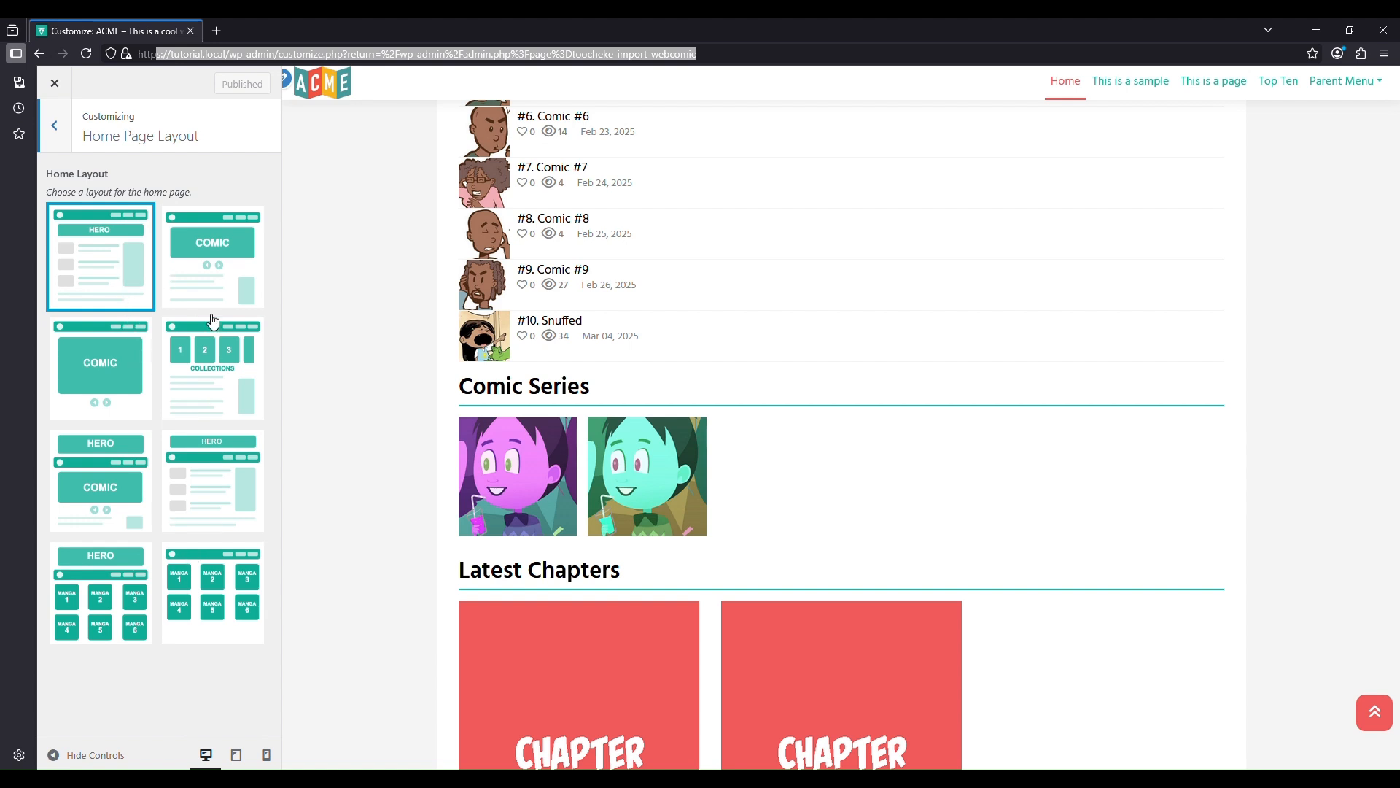
click(219, 374)
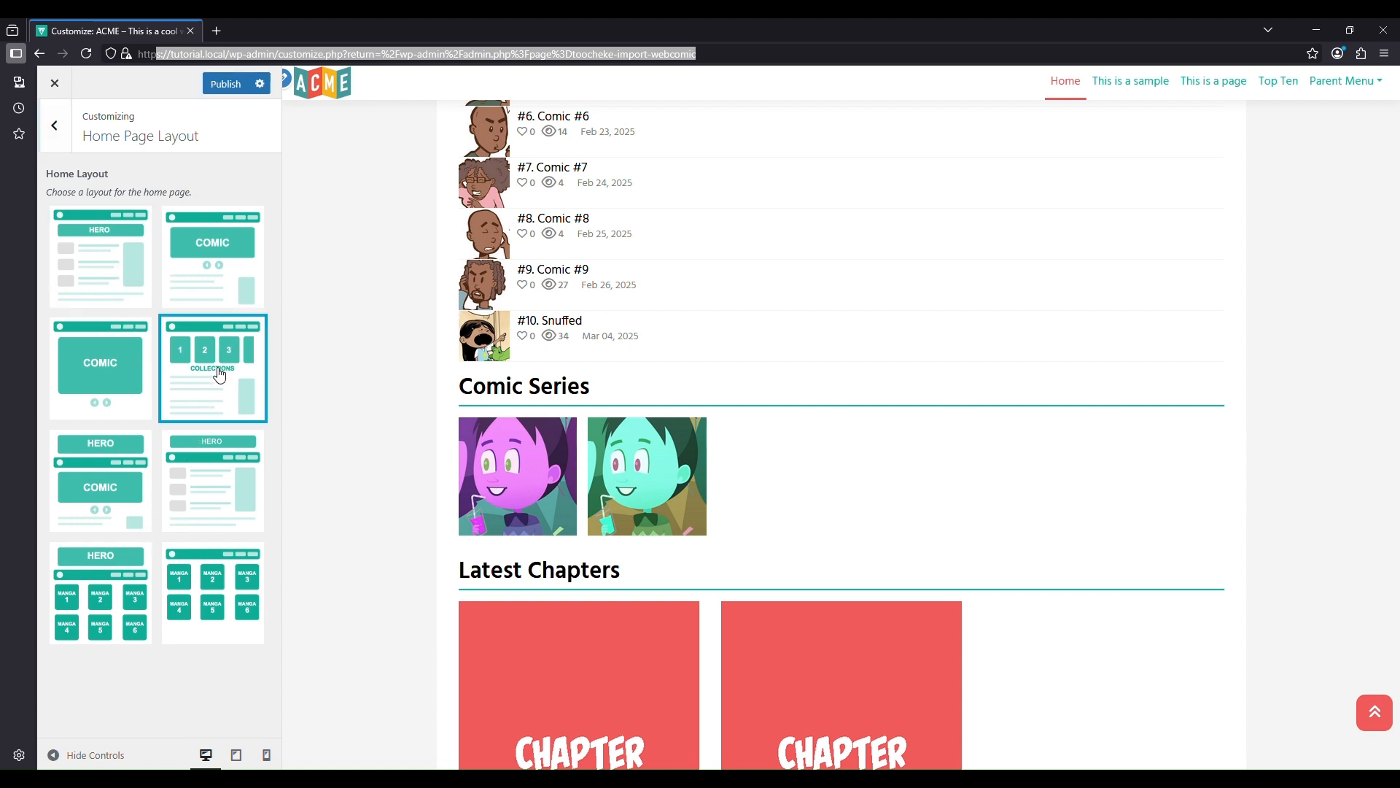
click(115, 280)
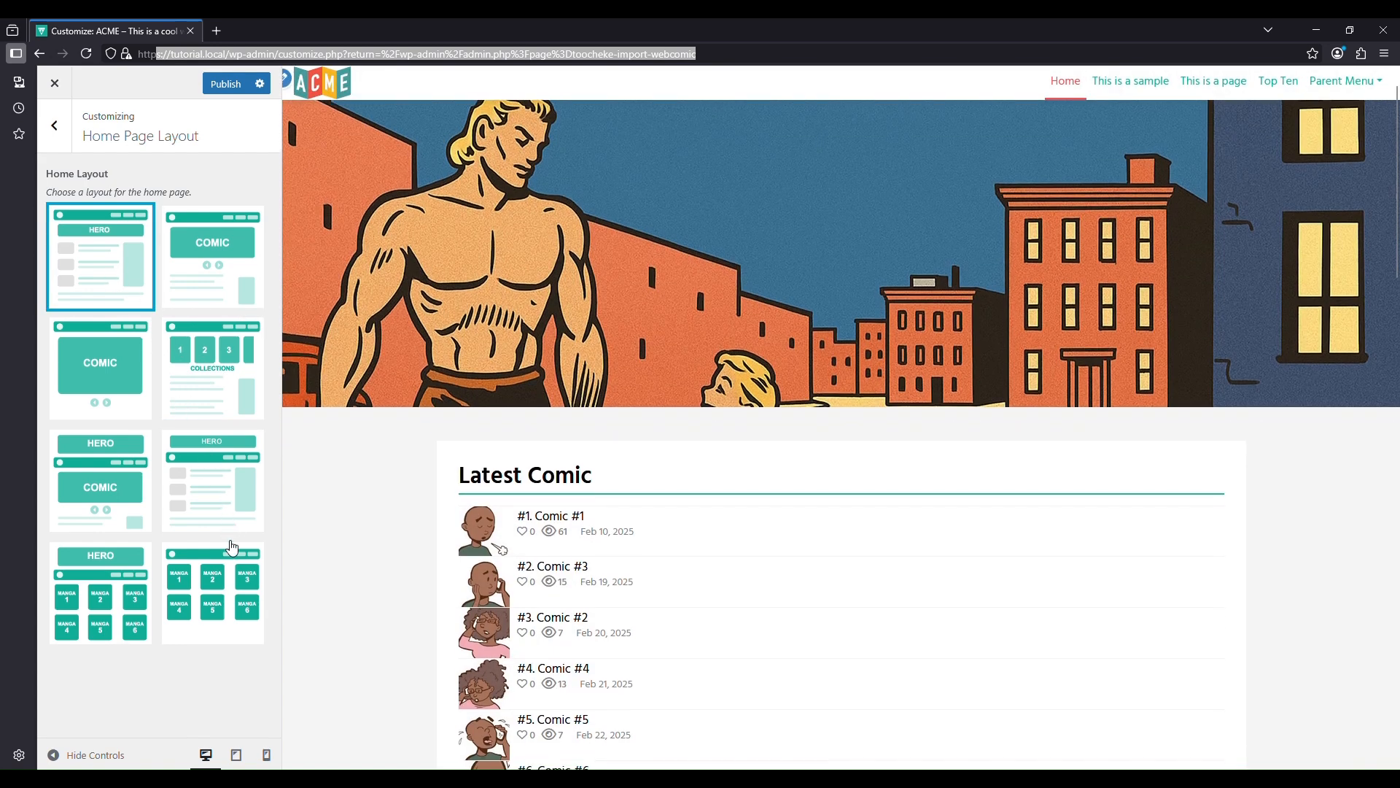
click(237, 478)
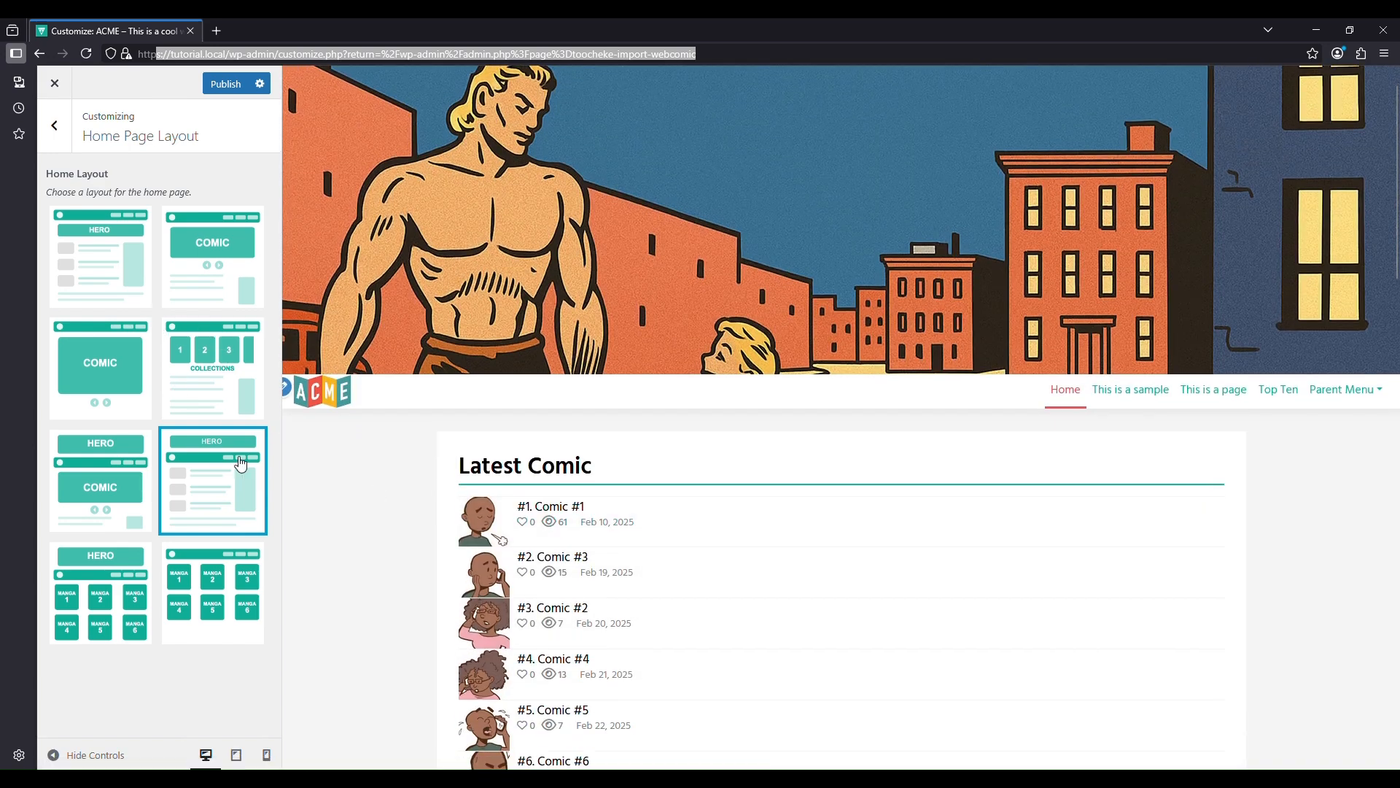
scroll(969, 484, down, 4)
click(121, 270)
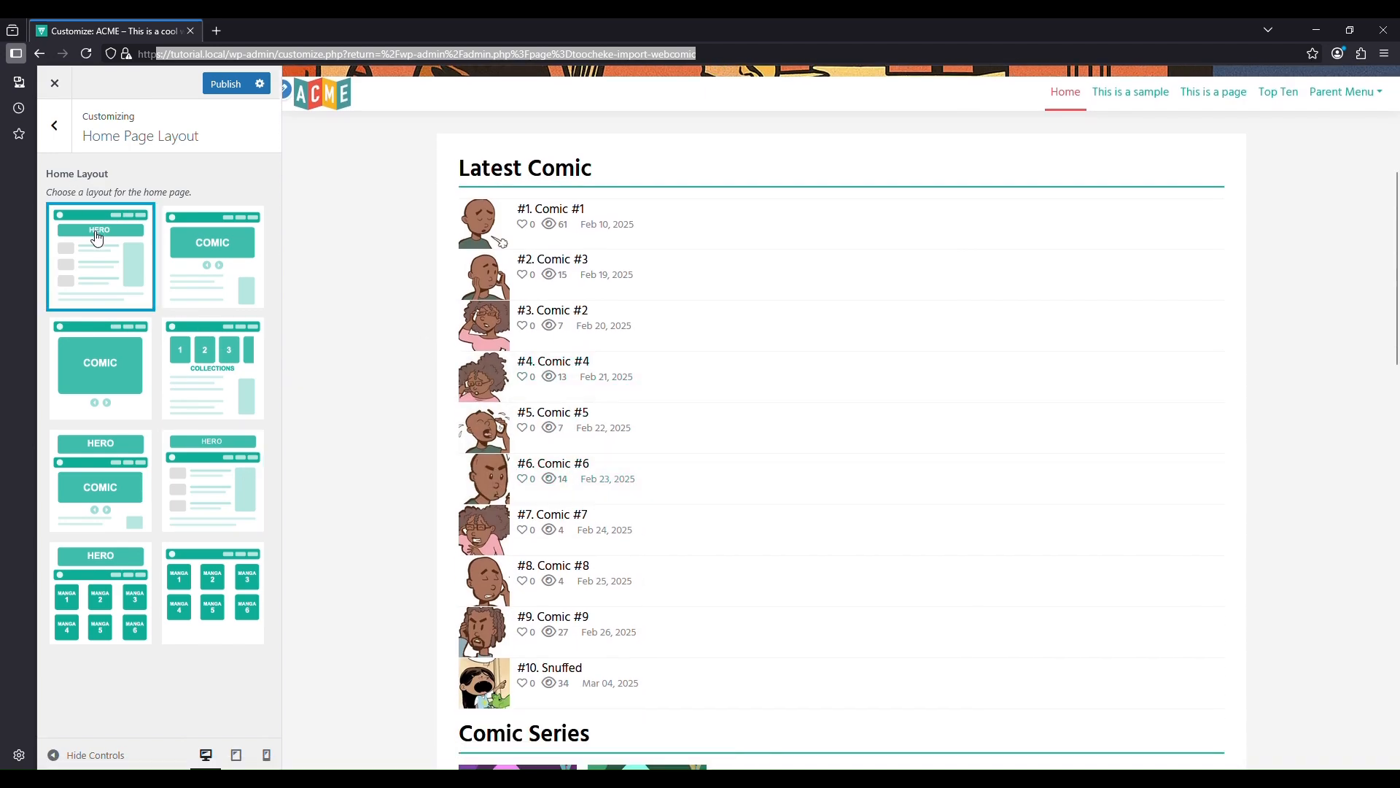
click(216, 490)
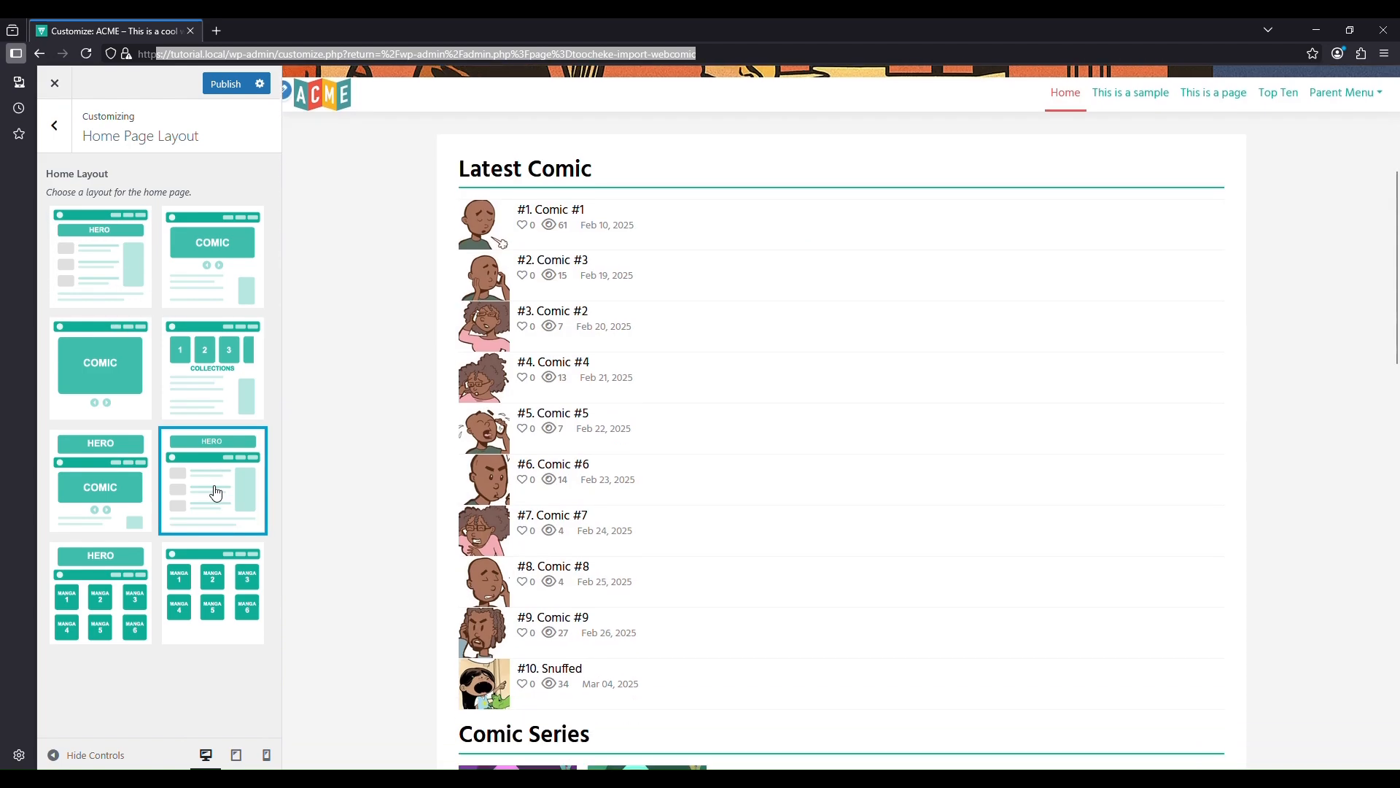
Step: Preview the home layout with a large comic above the blog posts, and the comic-only layout
click(216, 253)
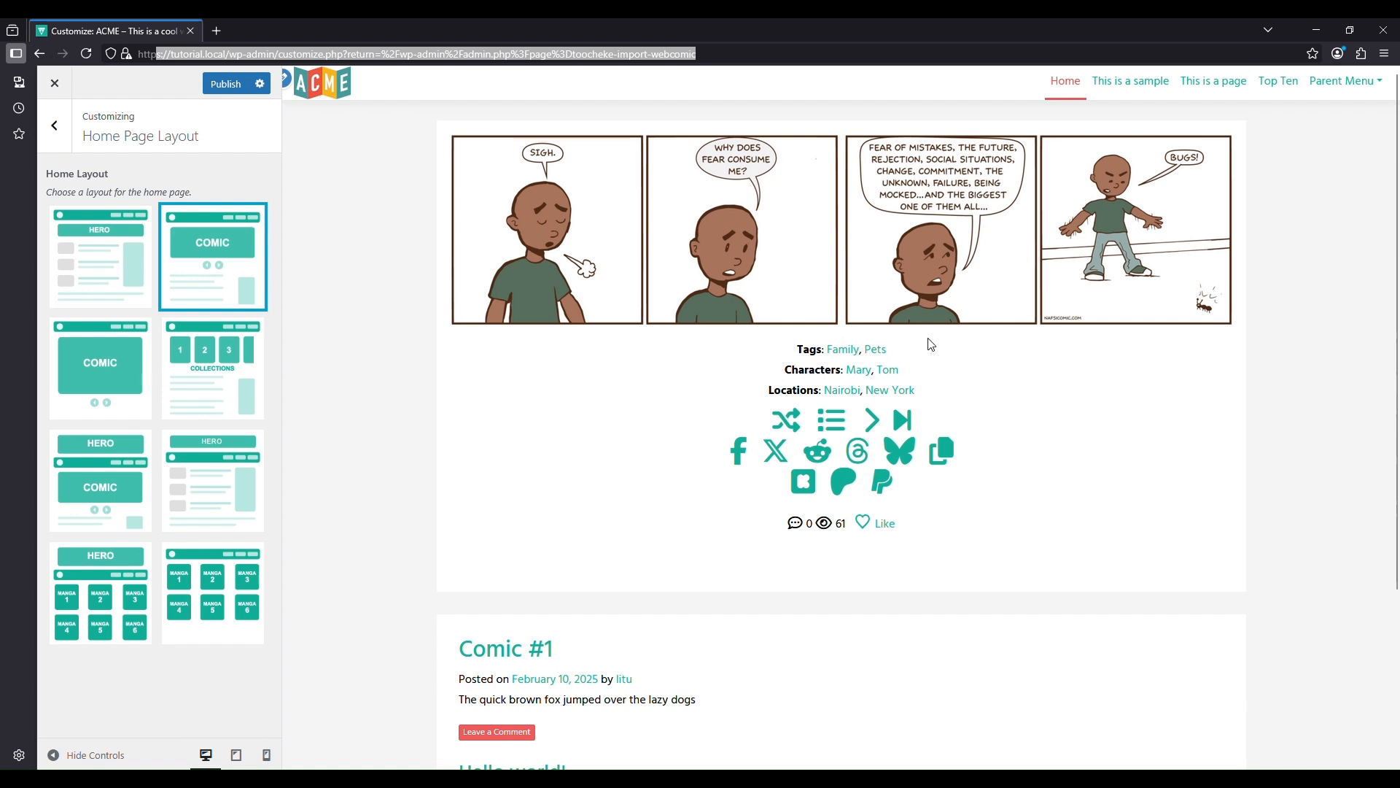
scroll(931, 345, down, 3)
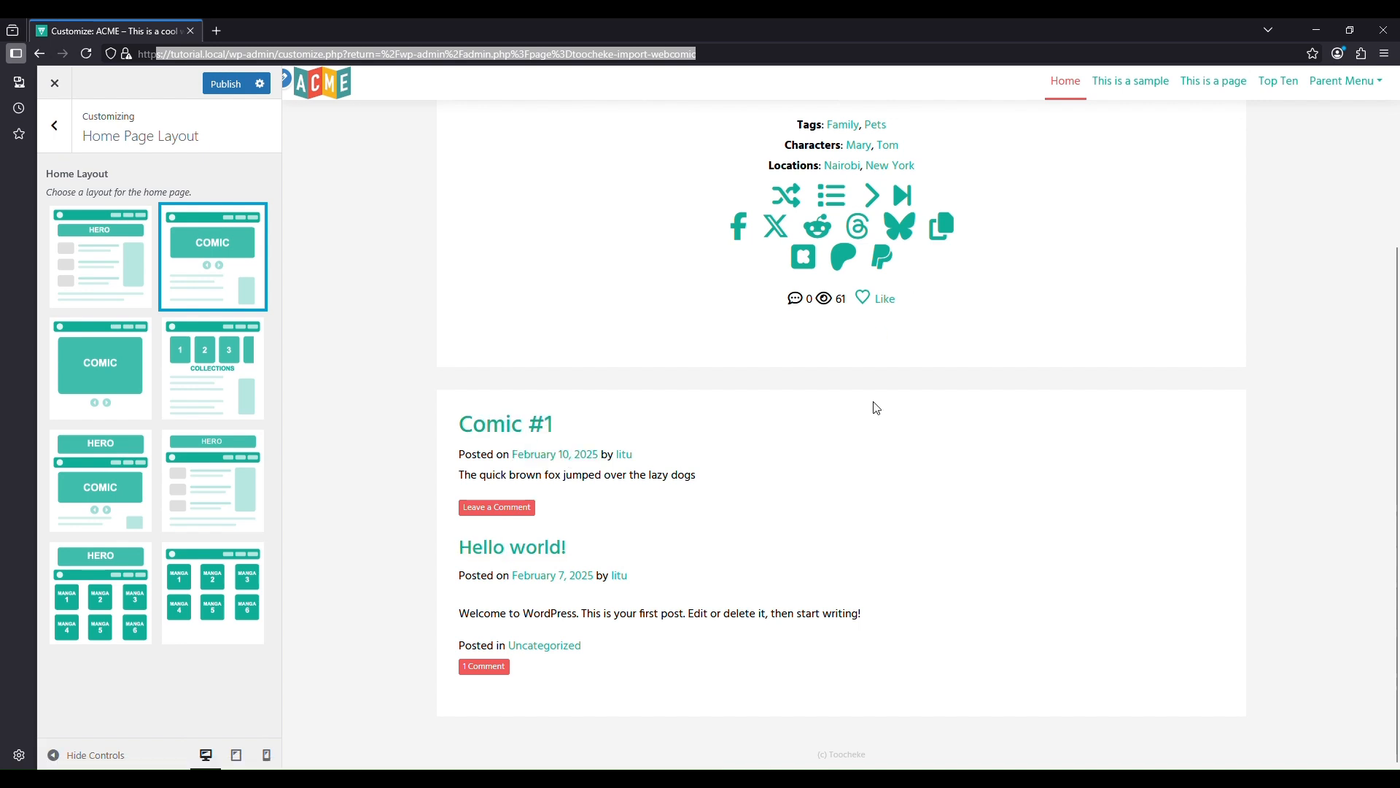
scroll(876, 408, up, 3)
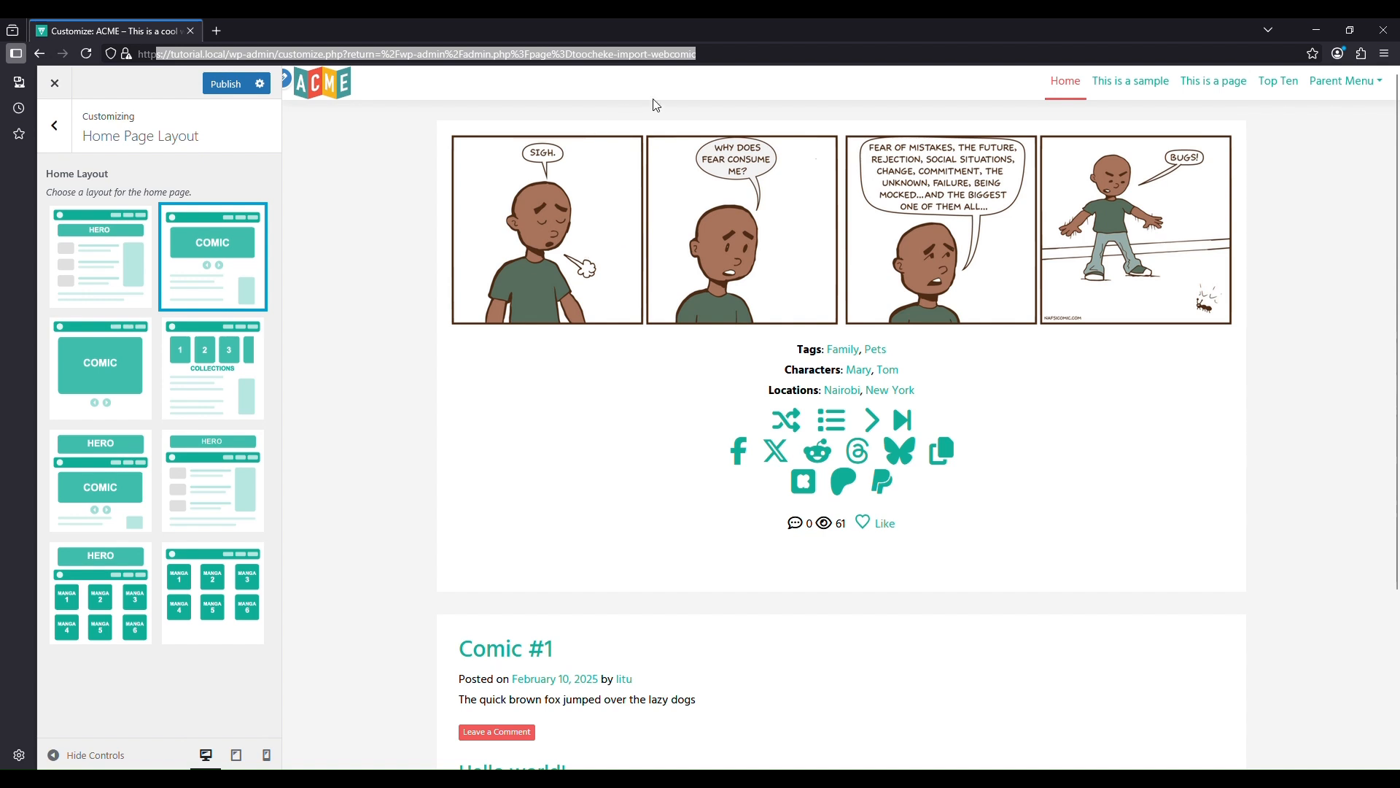
scroll(670, 328, down, 3)
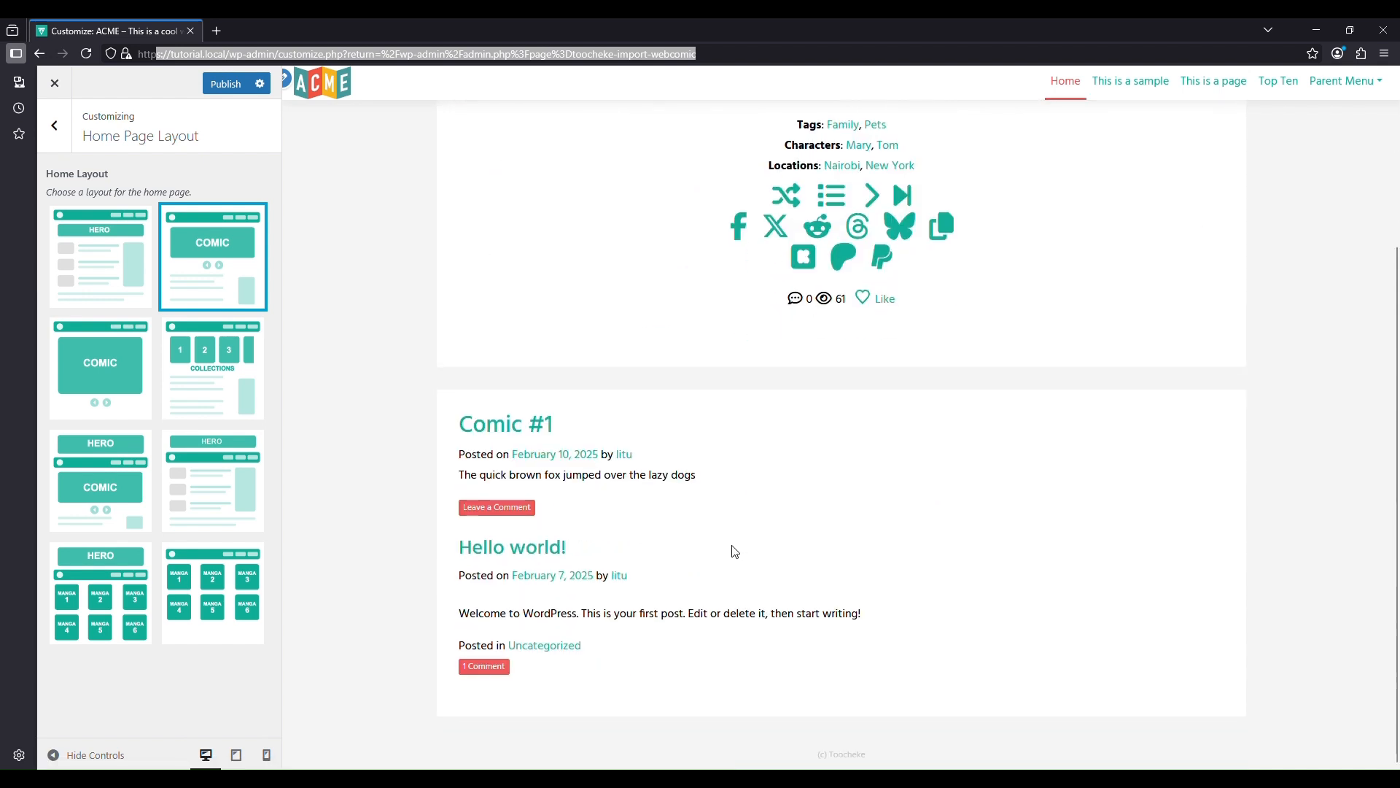
click(103, 373)
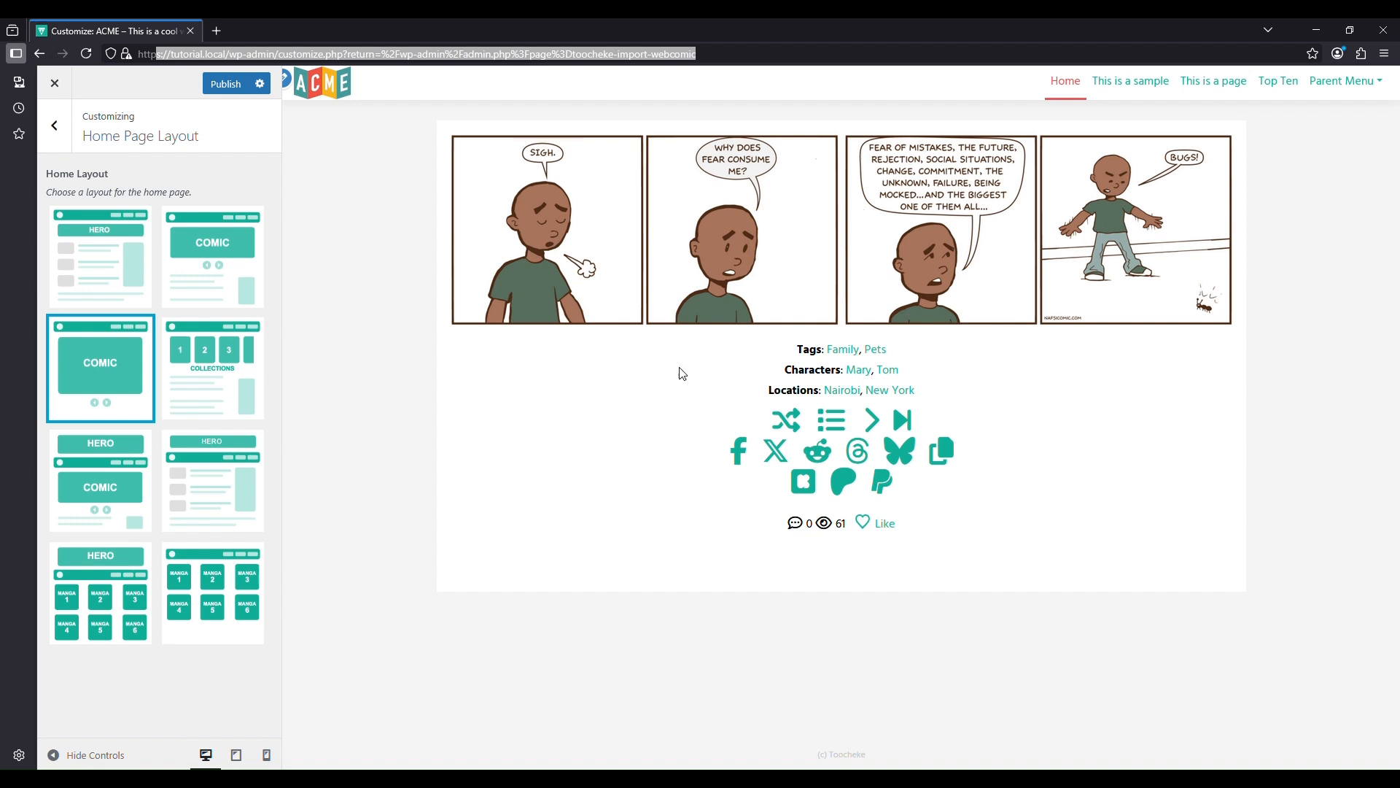
Step: Preview the collections home layout and the layout with the hero image above the menu and a large comic
click(261, 388)
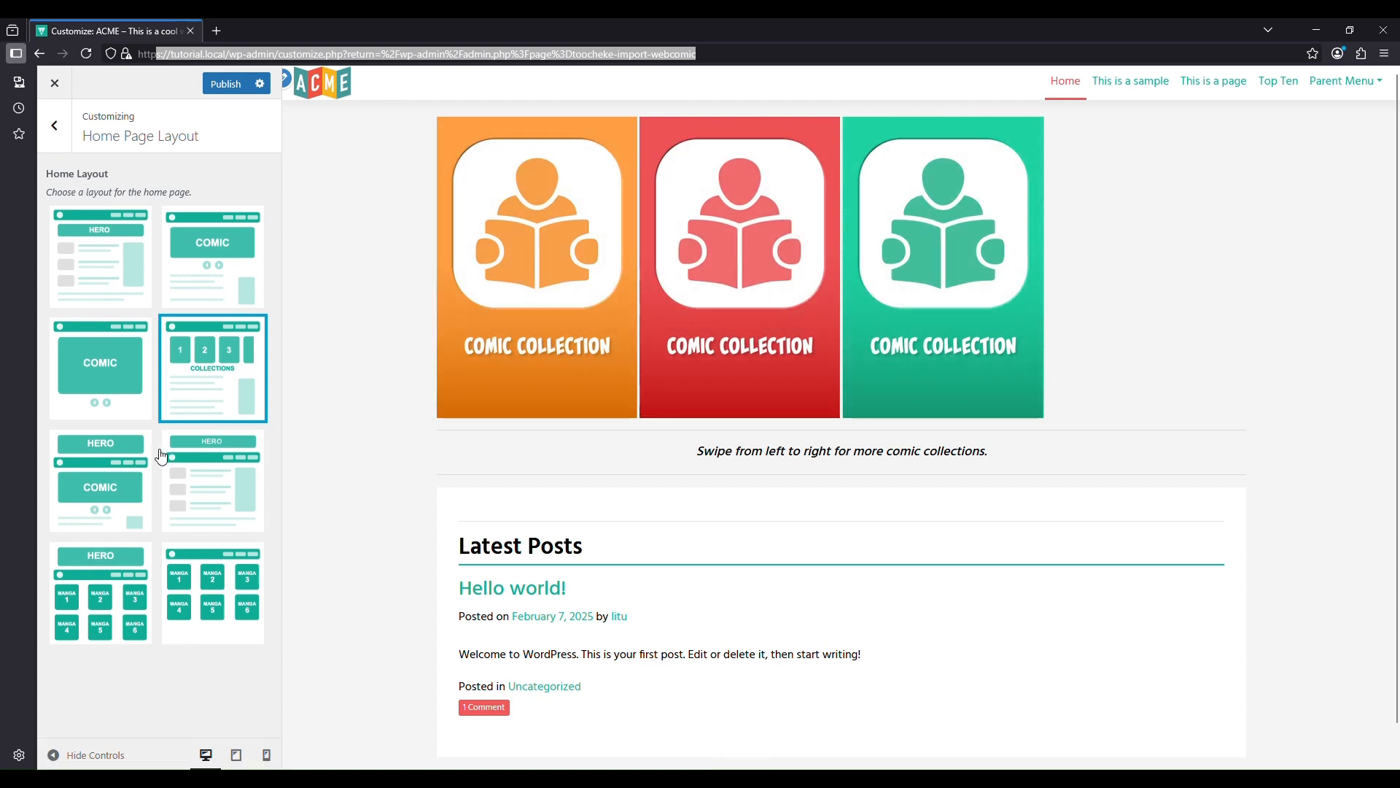
click(106, 491)
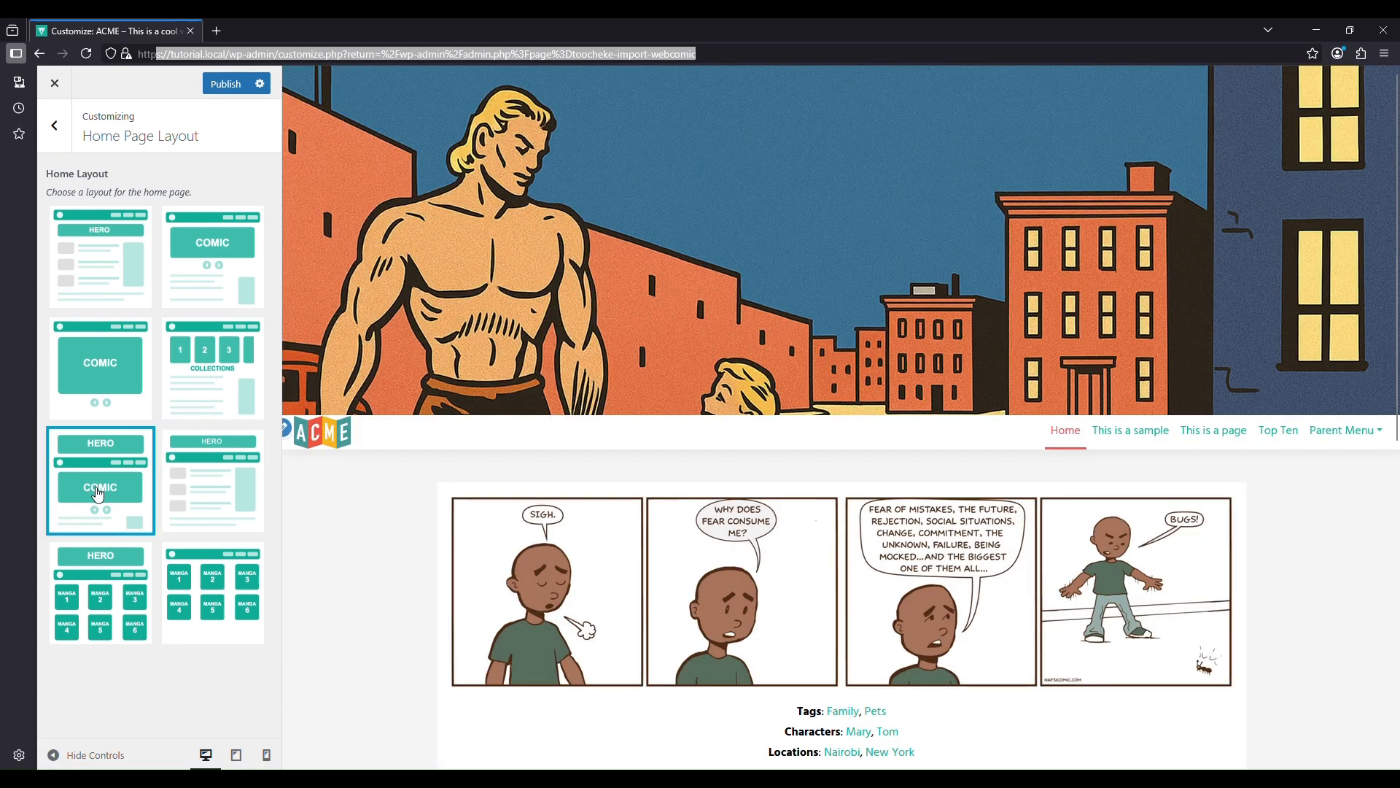
scroll(982, 503, down, 6)
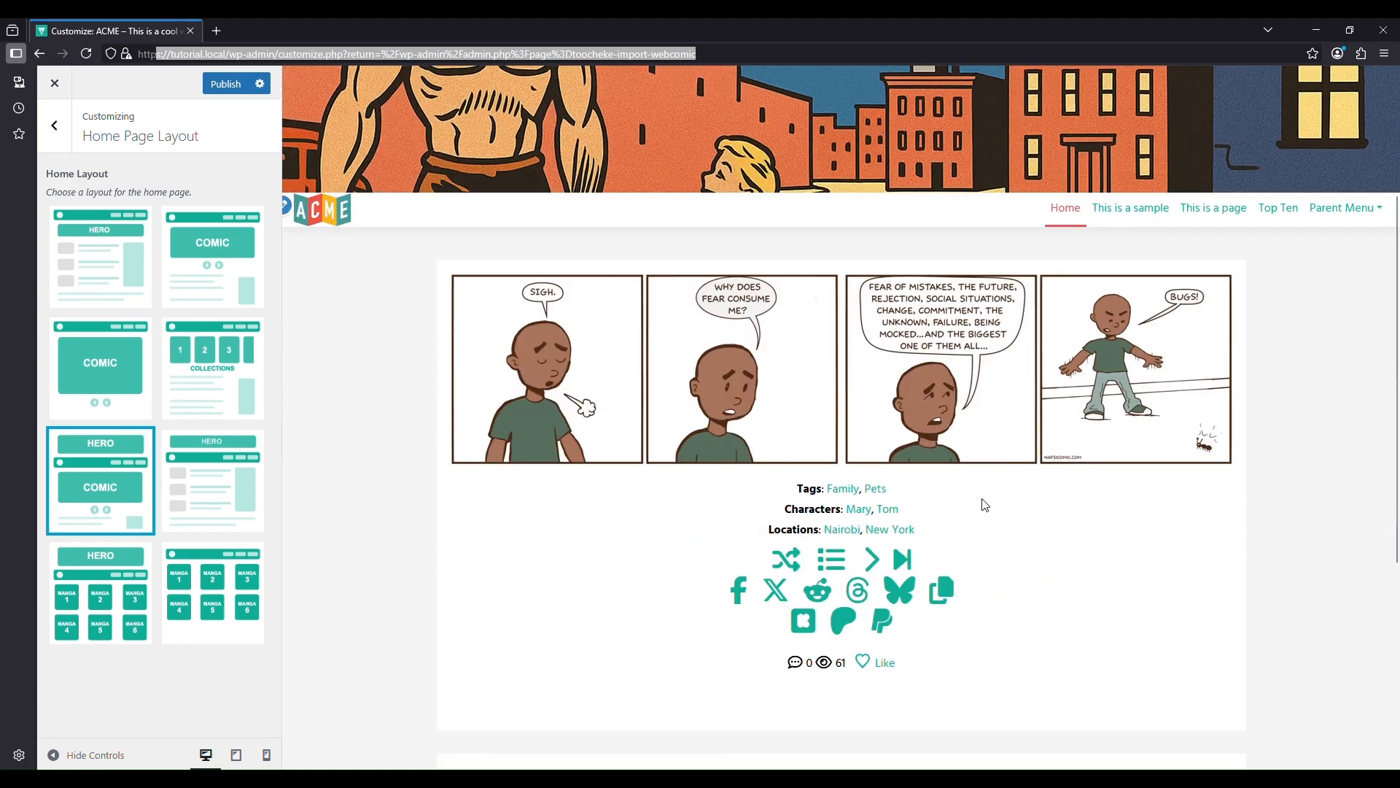
scroll(986, 504, down, 2)
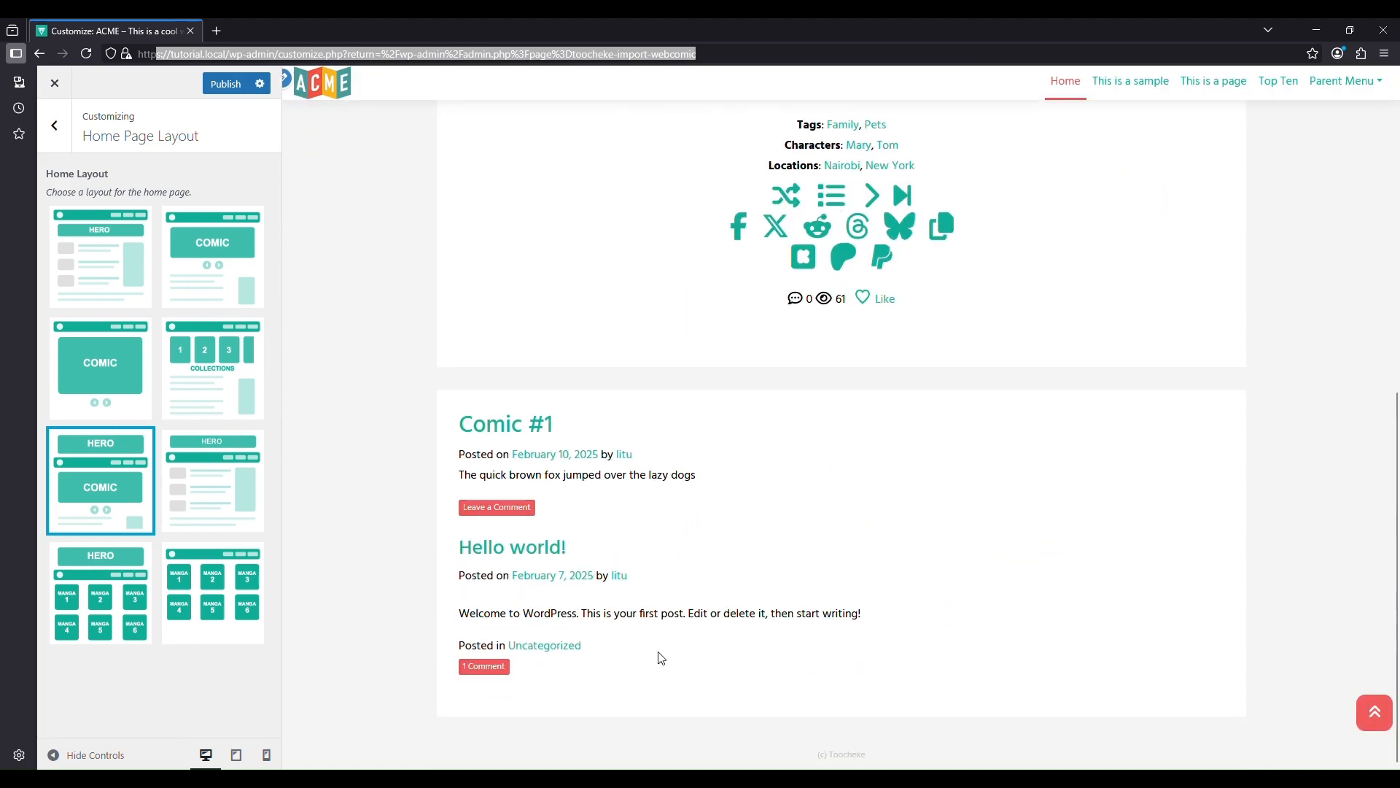
Step: Preview the comic list layout with the hero image above the menu and look through its home sections
click(197, 474)
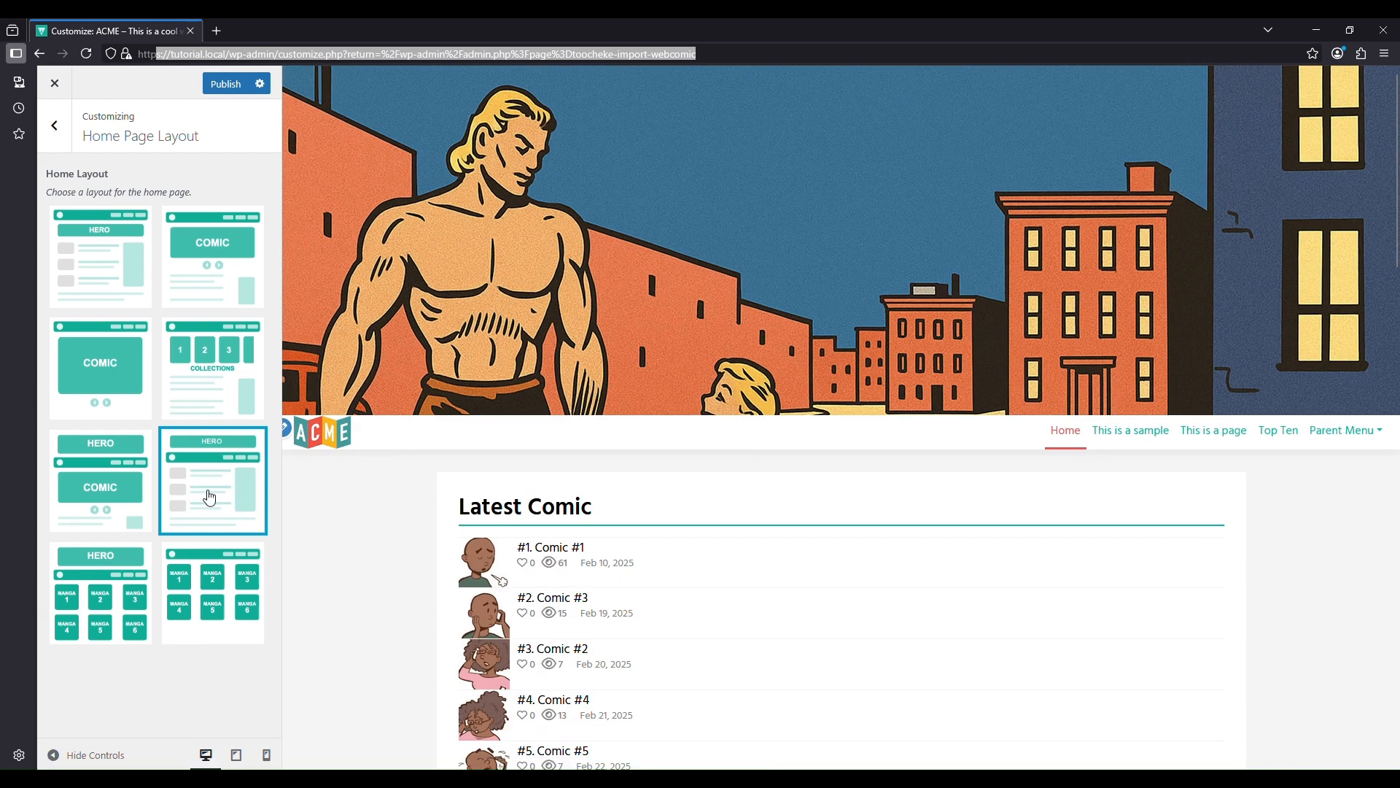
scroll(638, 563, down, 10)
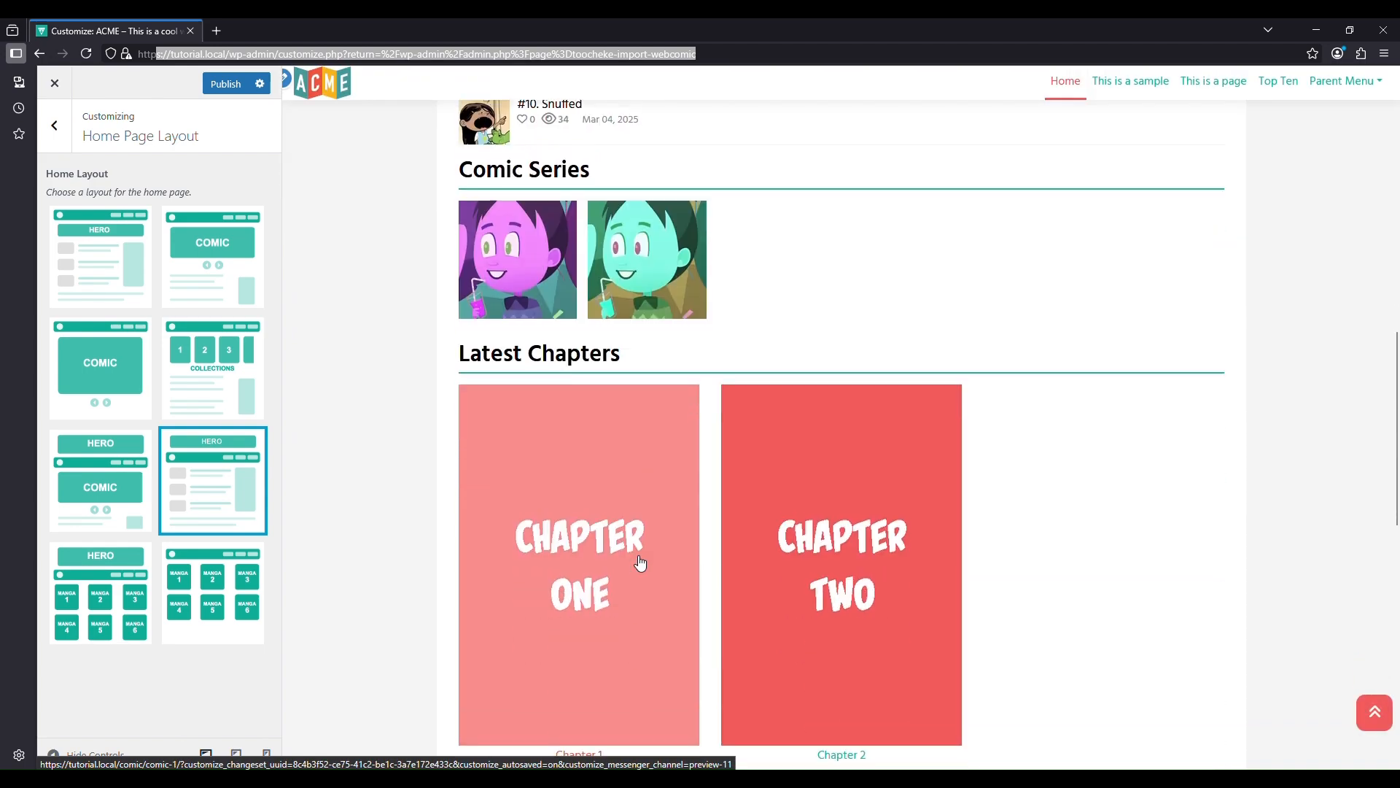
scroll(640, 558, up, 10)
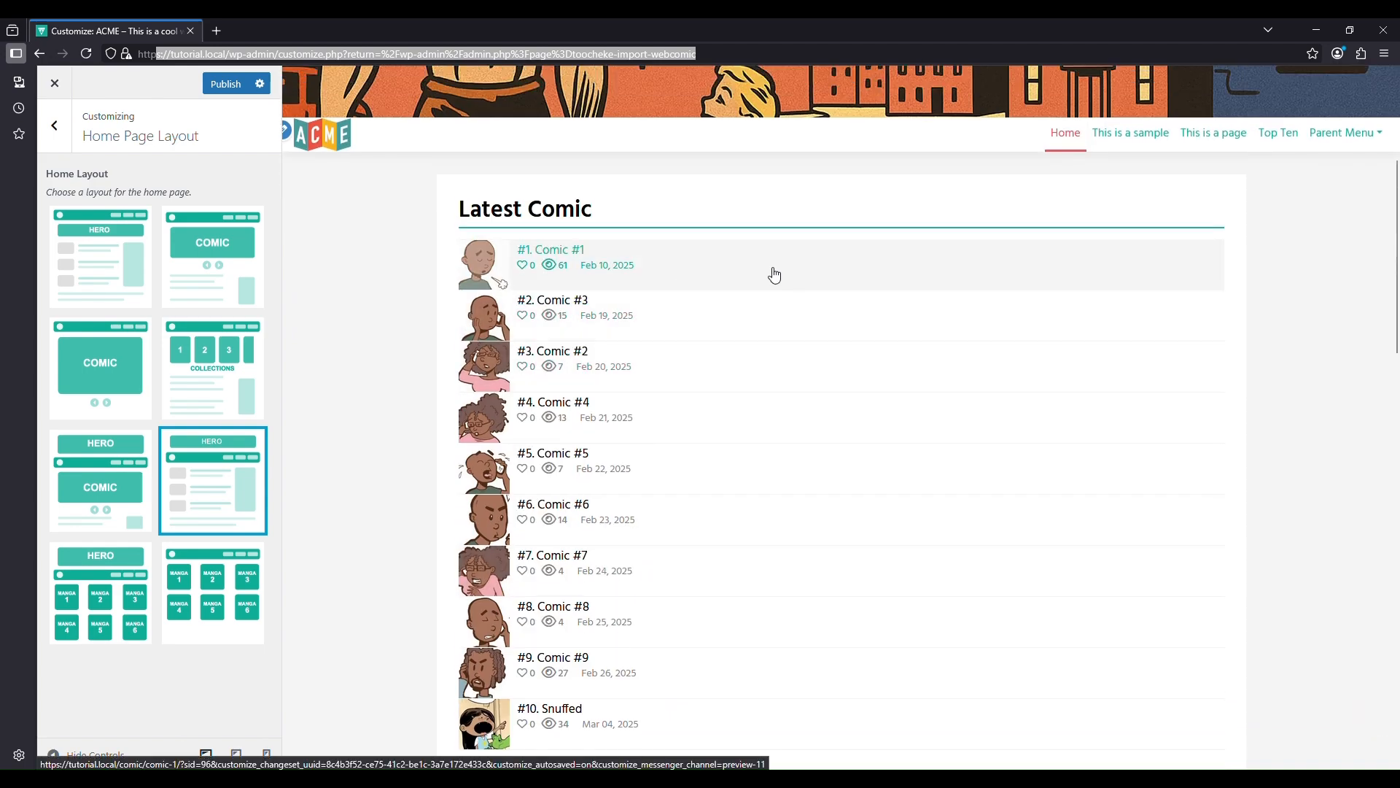
Step: Open Comic #1 from the comic list in the preview and examine its comic page
click(828, 276)
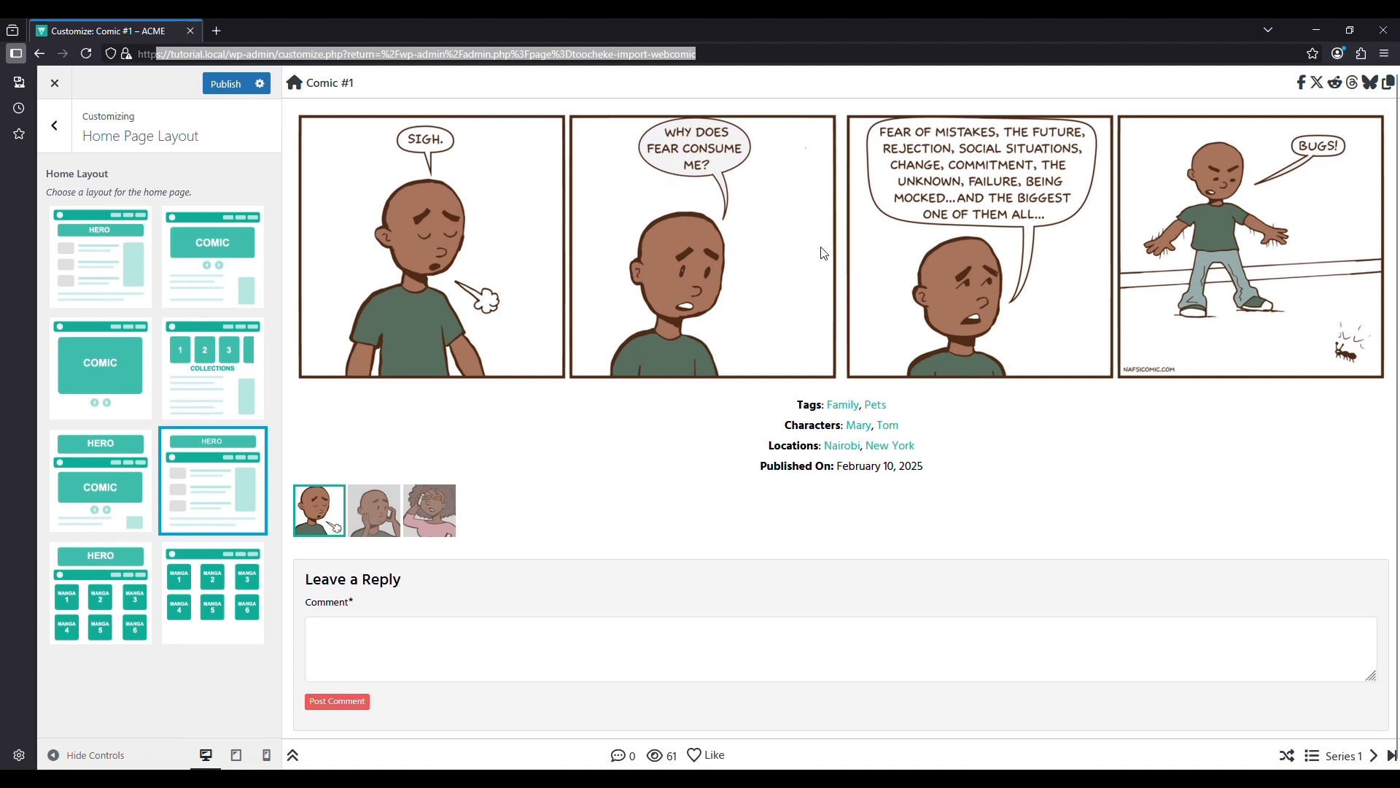
scroll(905, 455, down, 2)
drag(897, 79, 544, 89)
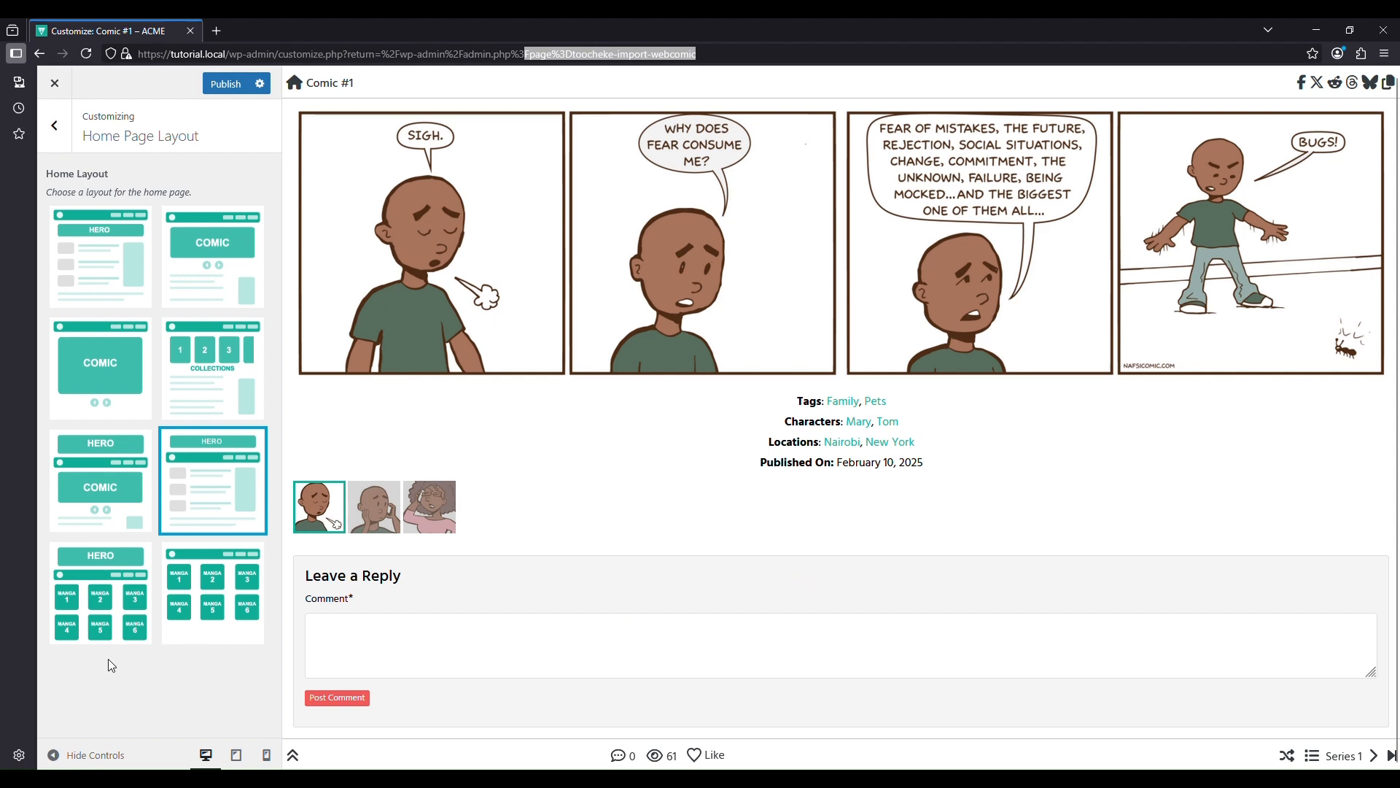
Step: Try the manga grid home layout with a hero image and the manga grid layout without one
click(114, 614)
click(215, 593)
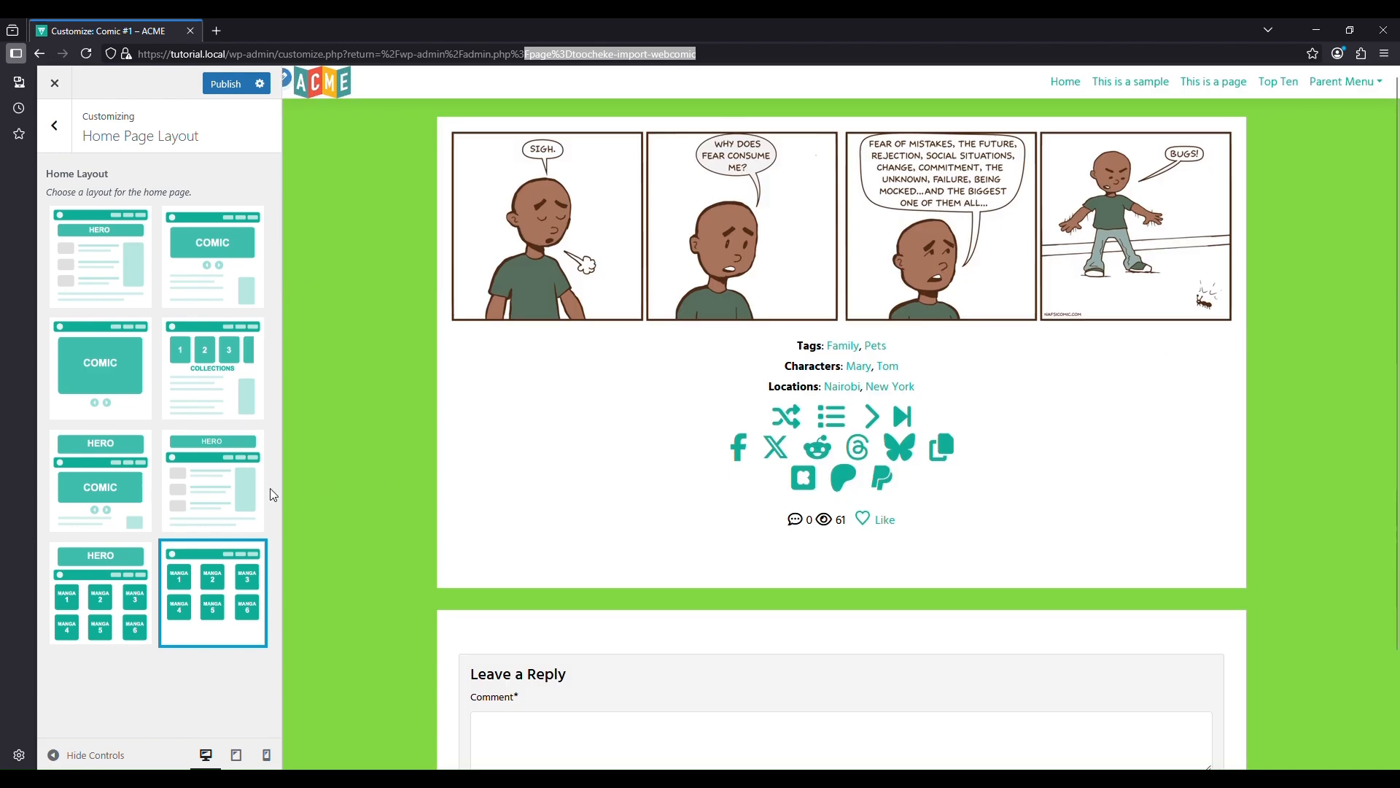
Step: View the Main menu alignment and Header Link settings in the customizer, and return to the section list
click(56, 126)
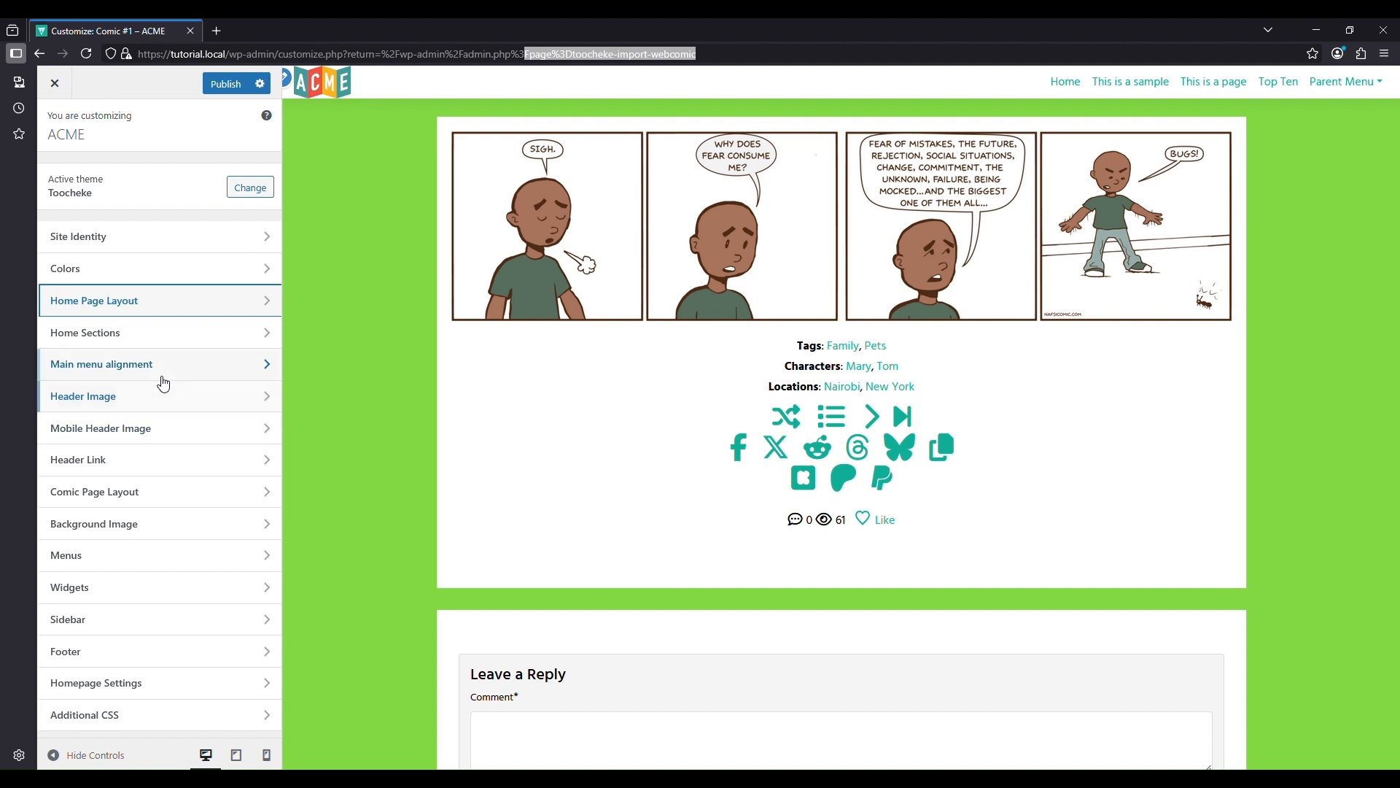
click(252, 367)
click(55, 126)
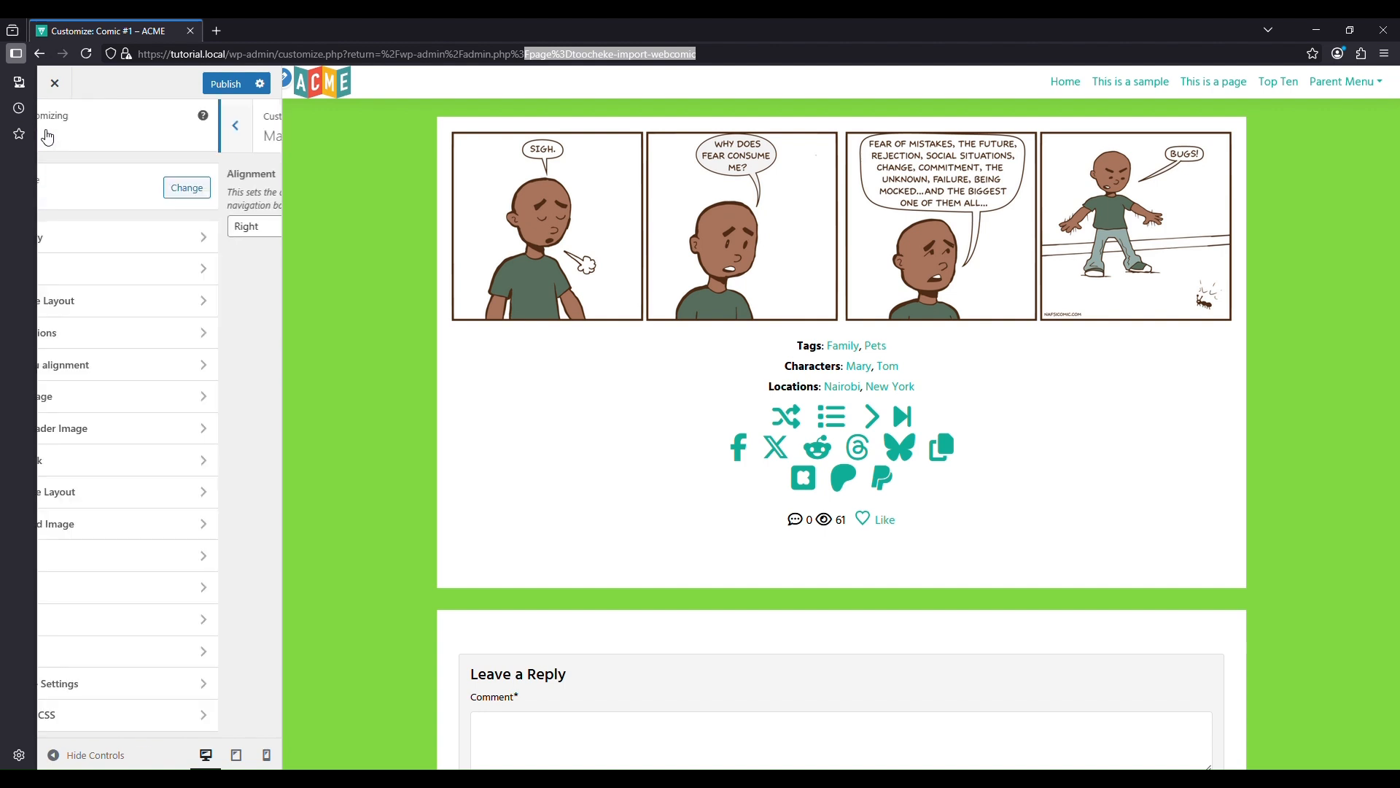
click(123, 467)
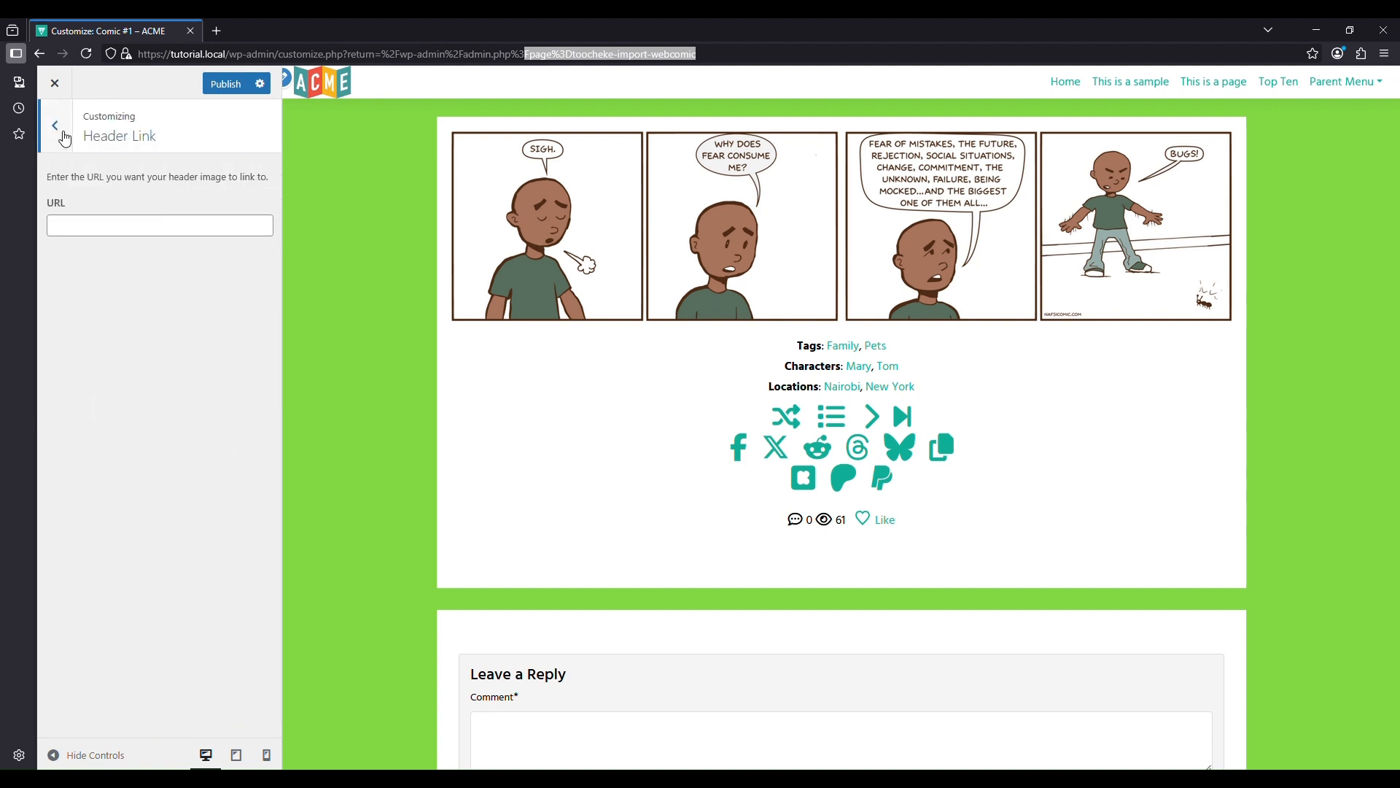
click(54, 126)
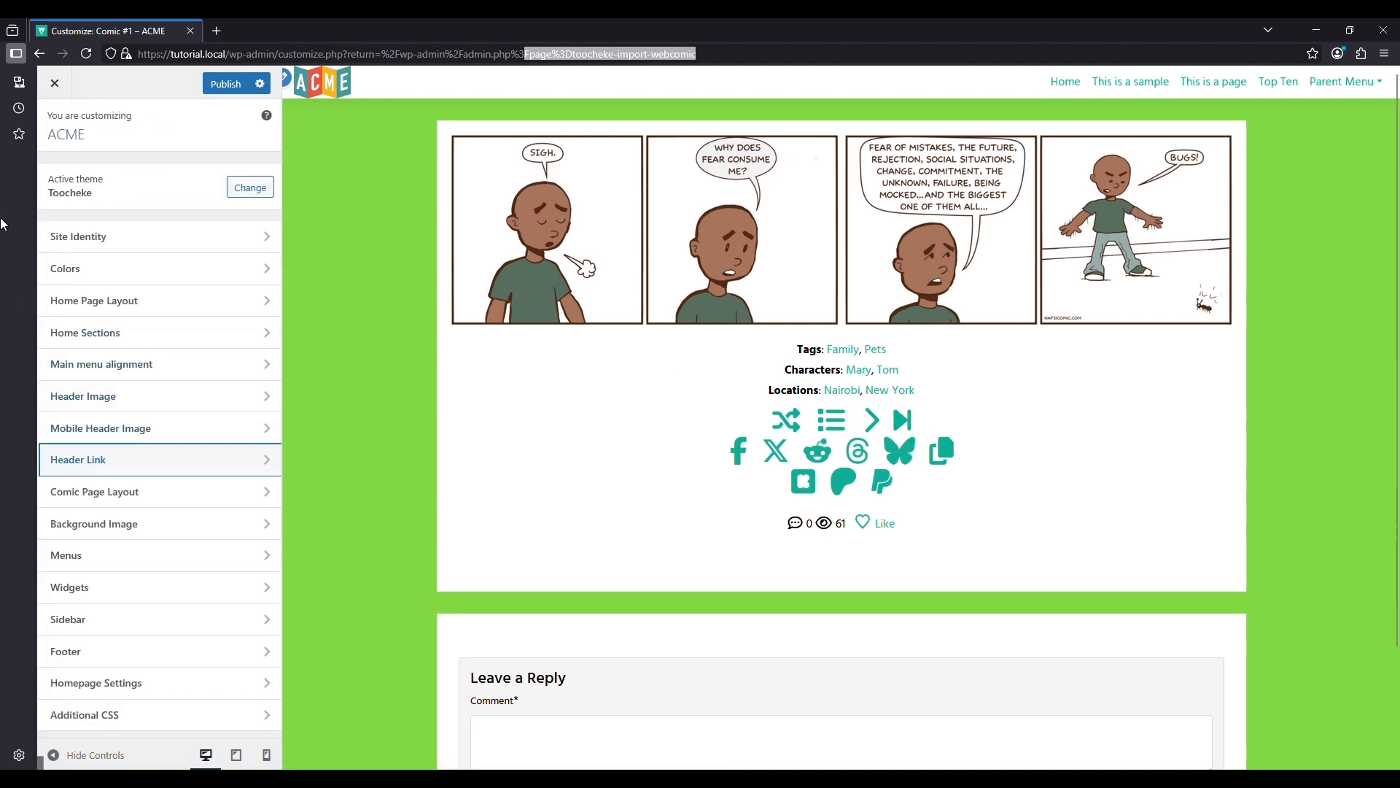
Step: Set the home layout to the hero image above the menu with a large comic below it, and publish the change
click(125, 301)
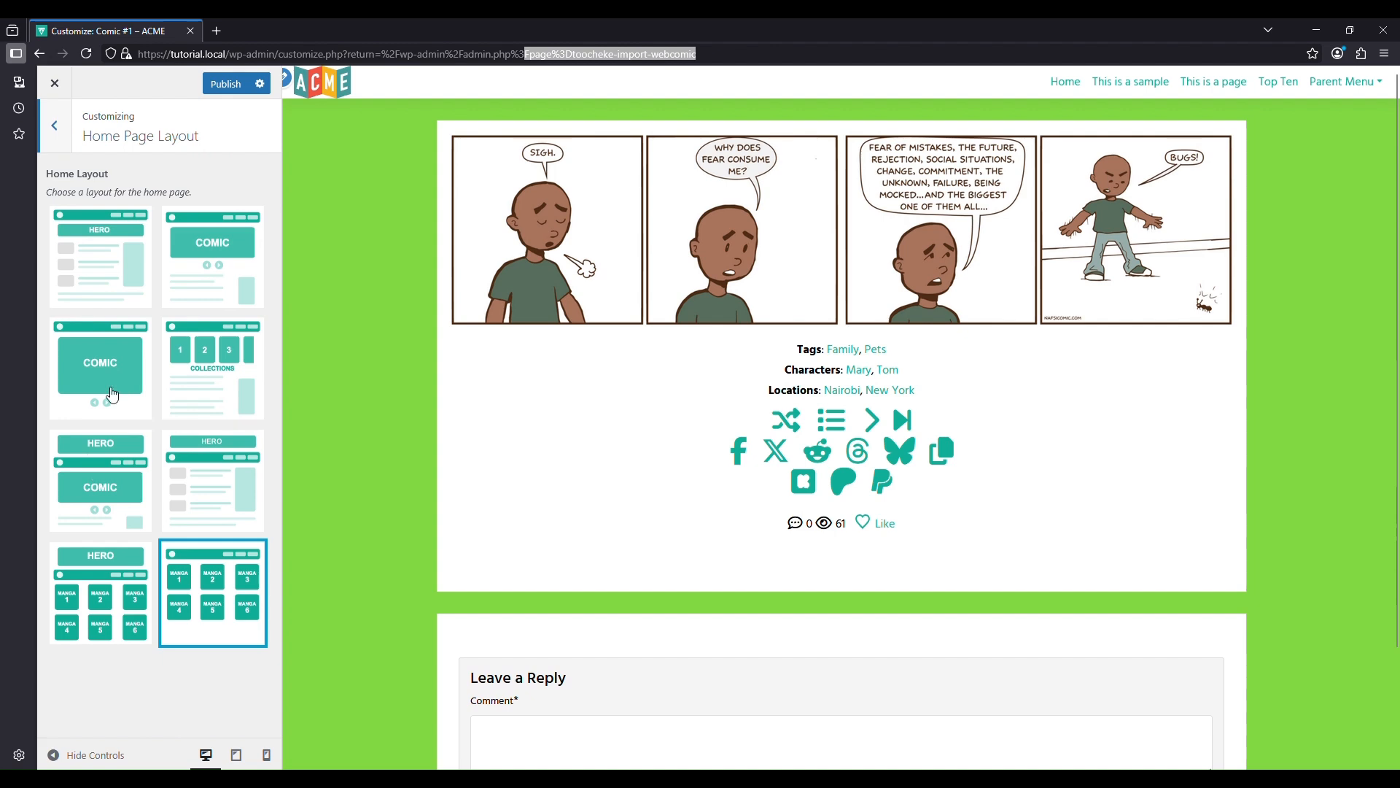
click(105, 493)
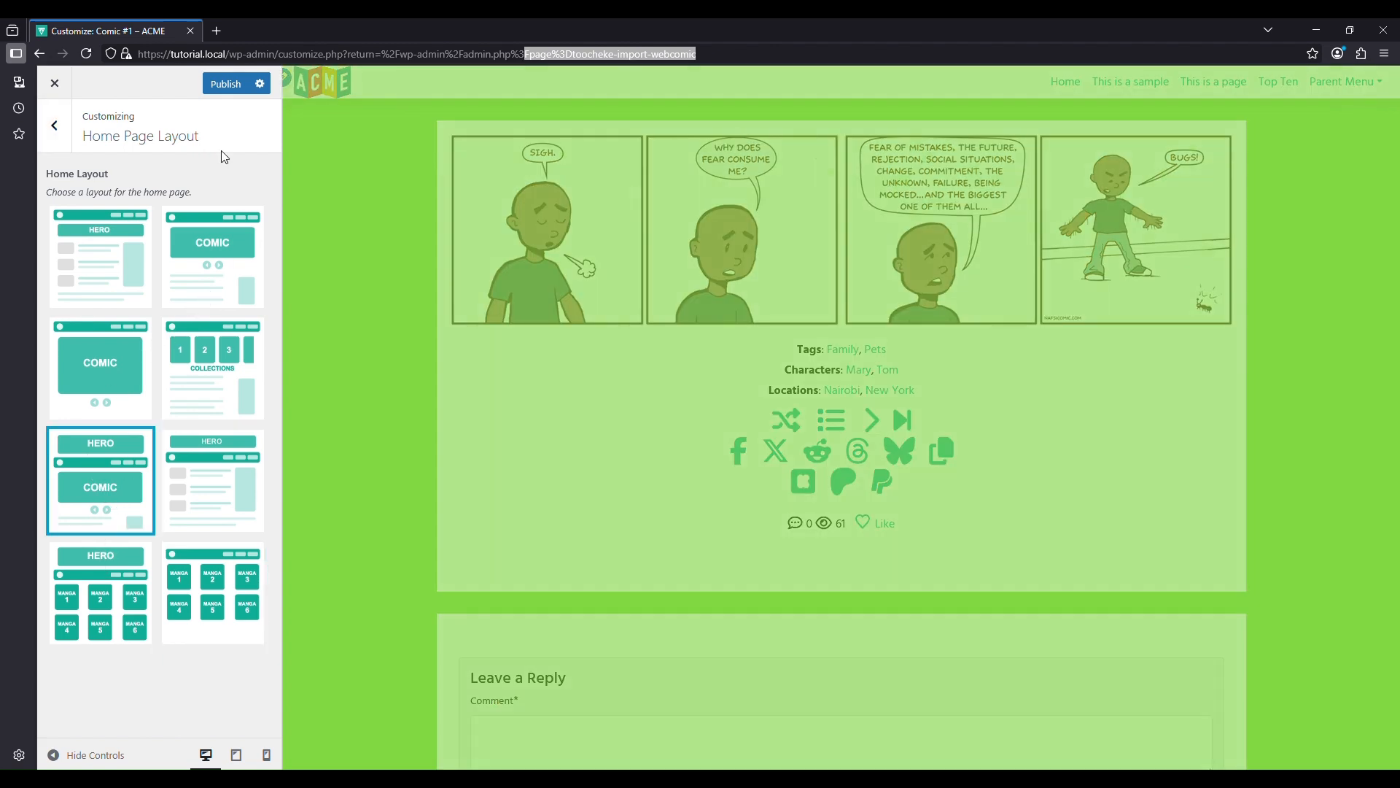
click(226, 84)
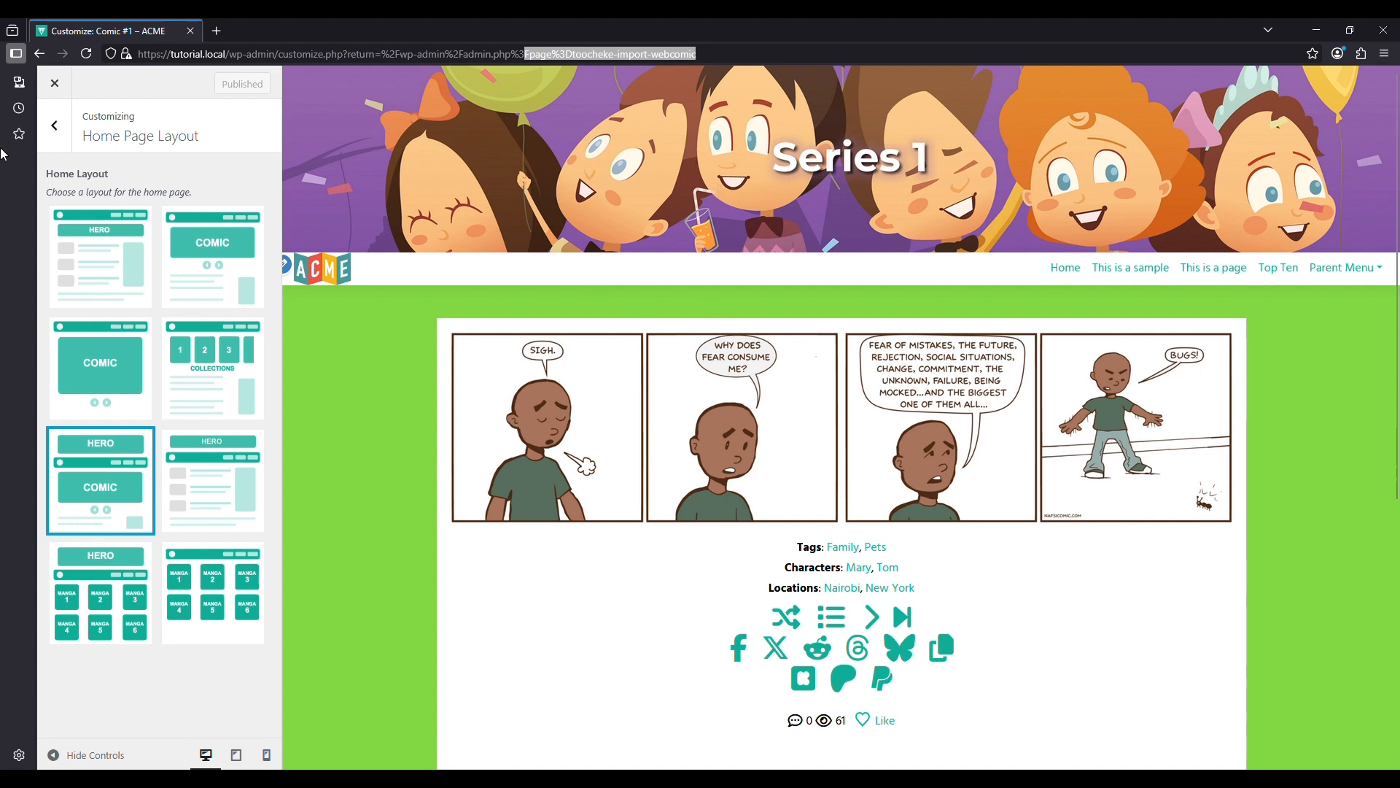
Step: View the Header Link, Menus and Sidebar sections of the customizer, and return to the section list
click(54, 125)
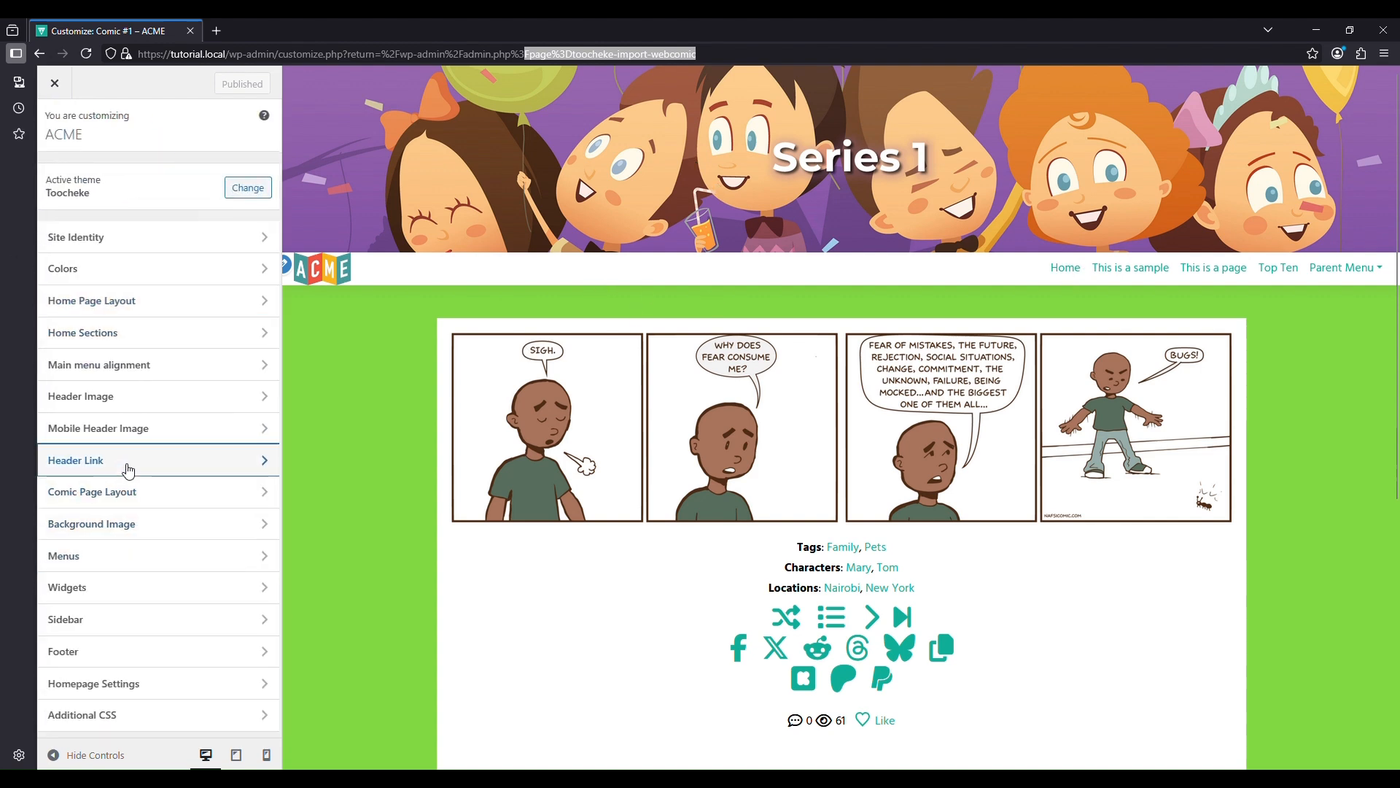
click(127, 471)
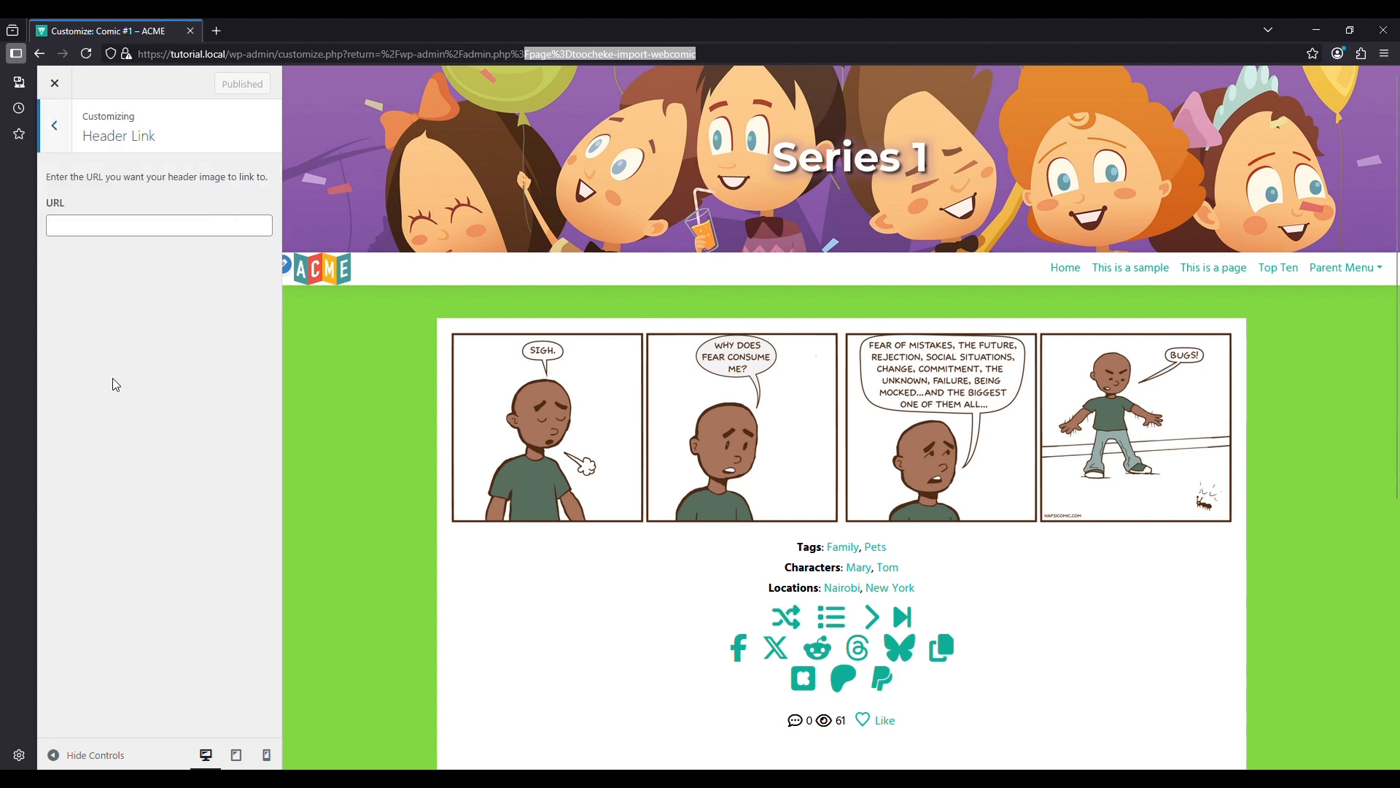
click(54, 126)
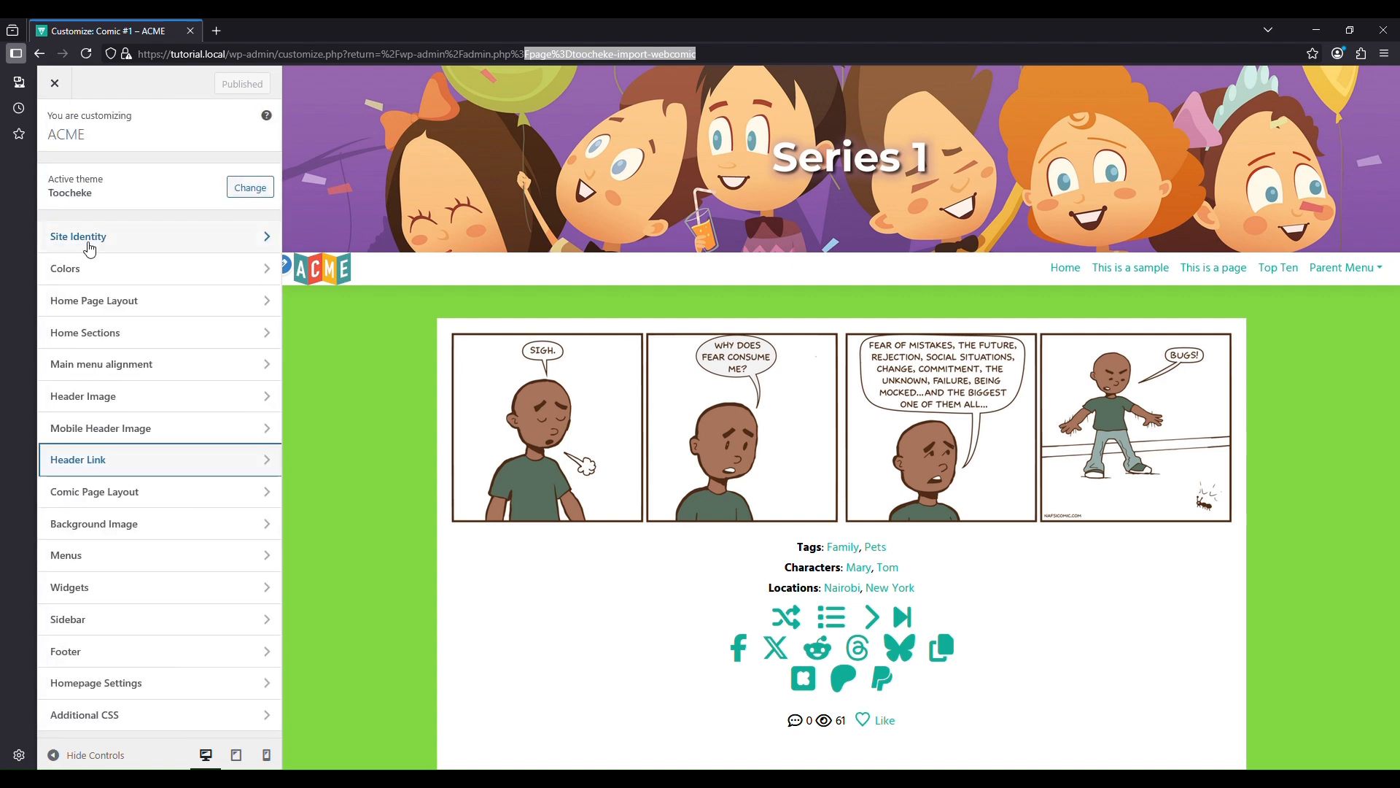
click(118, 563)
click(59, 137)
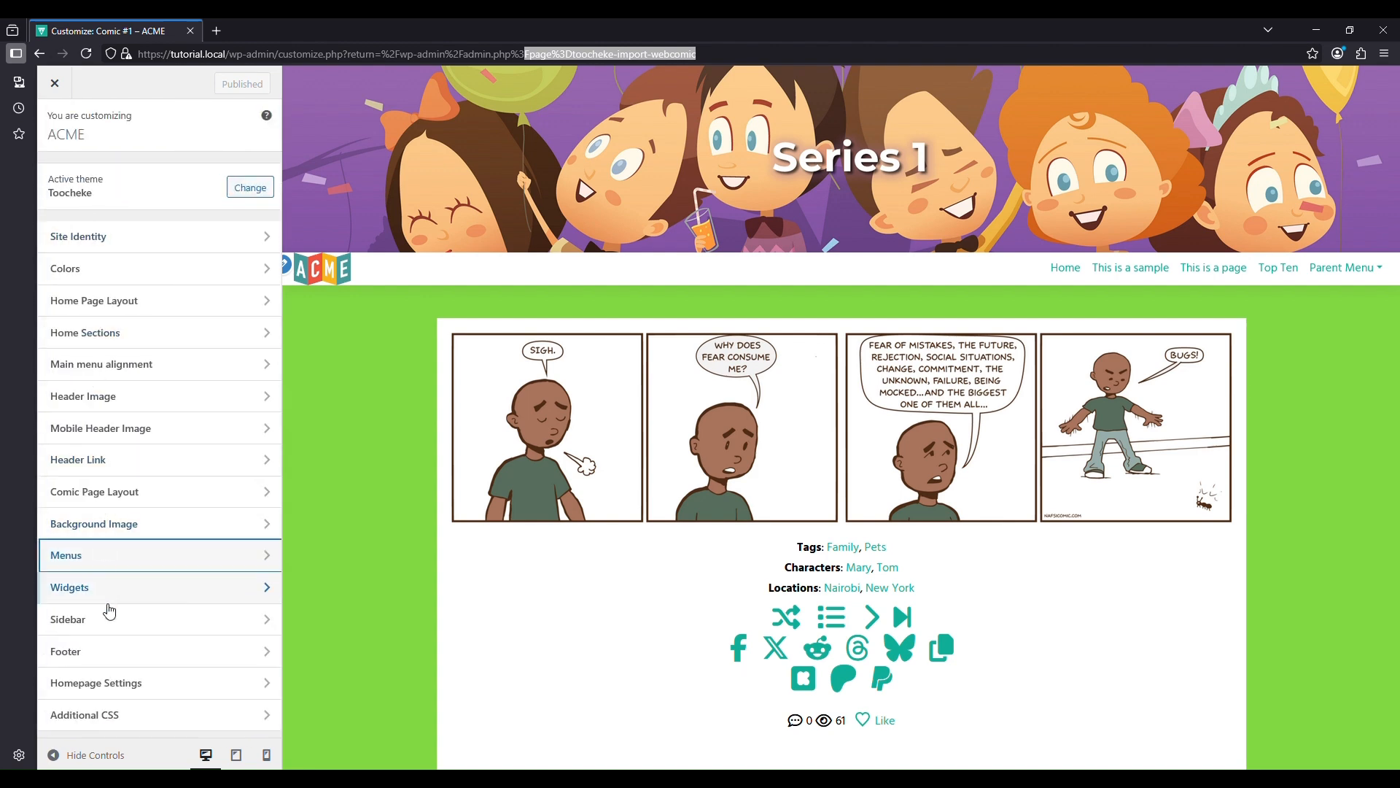
click(109, 619)
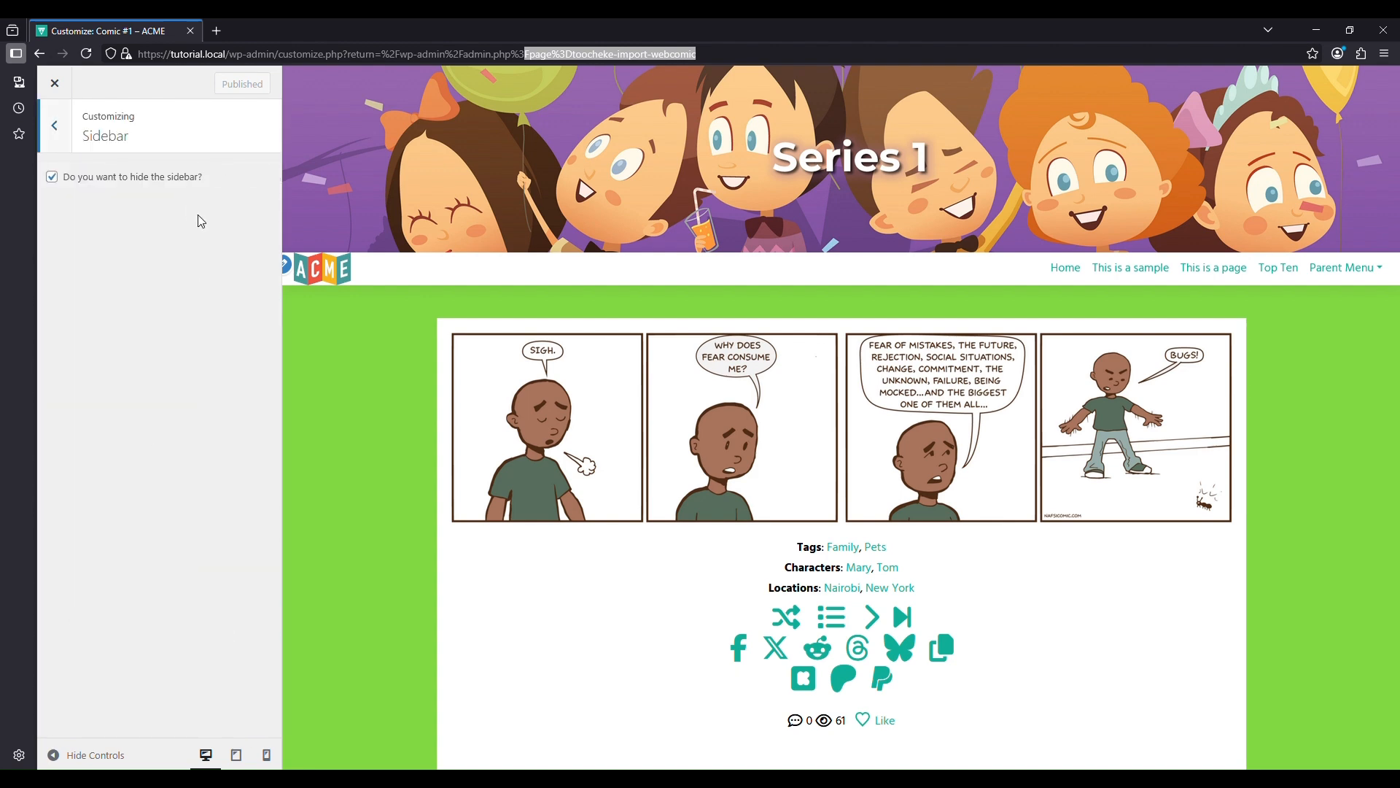
scroll(1021, 445, down, 3)
click(58, 123)
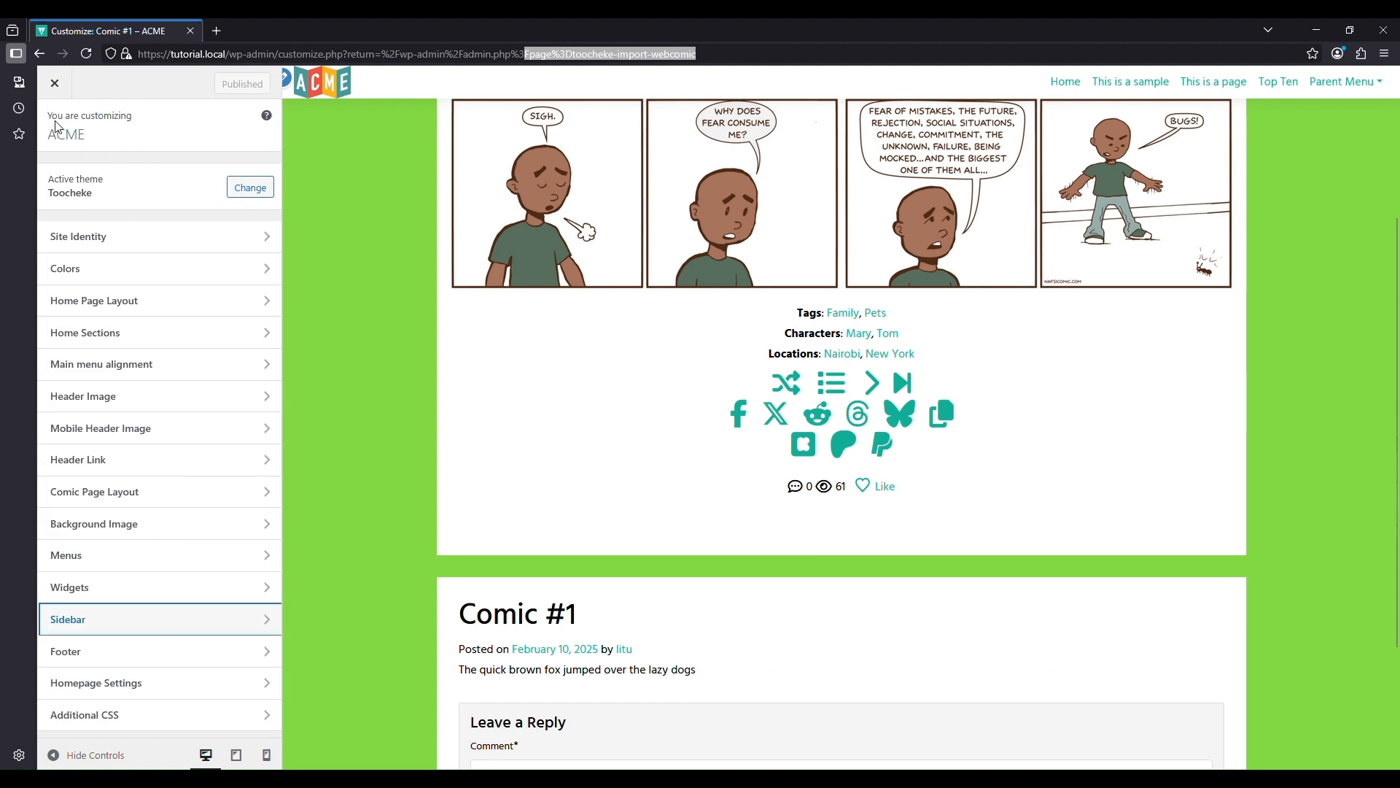
Step: Set the home layout to the hero image below the menu with a comic list, publish it, and examine the home page preview
click(120, 301)
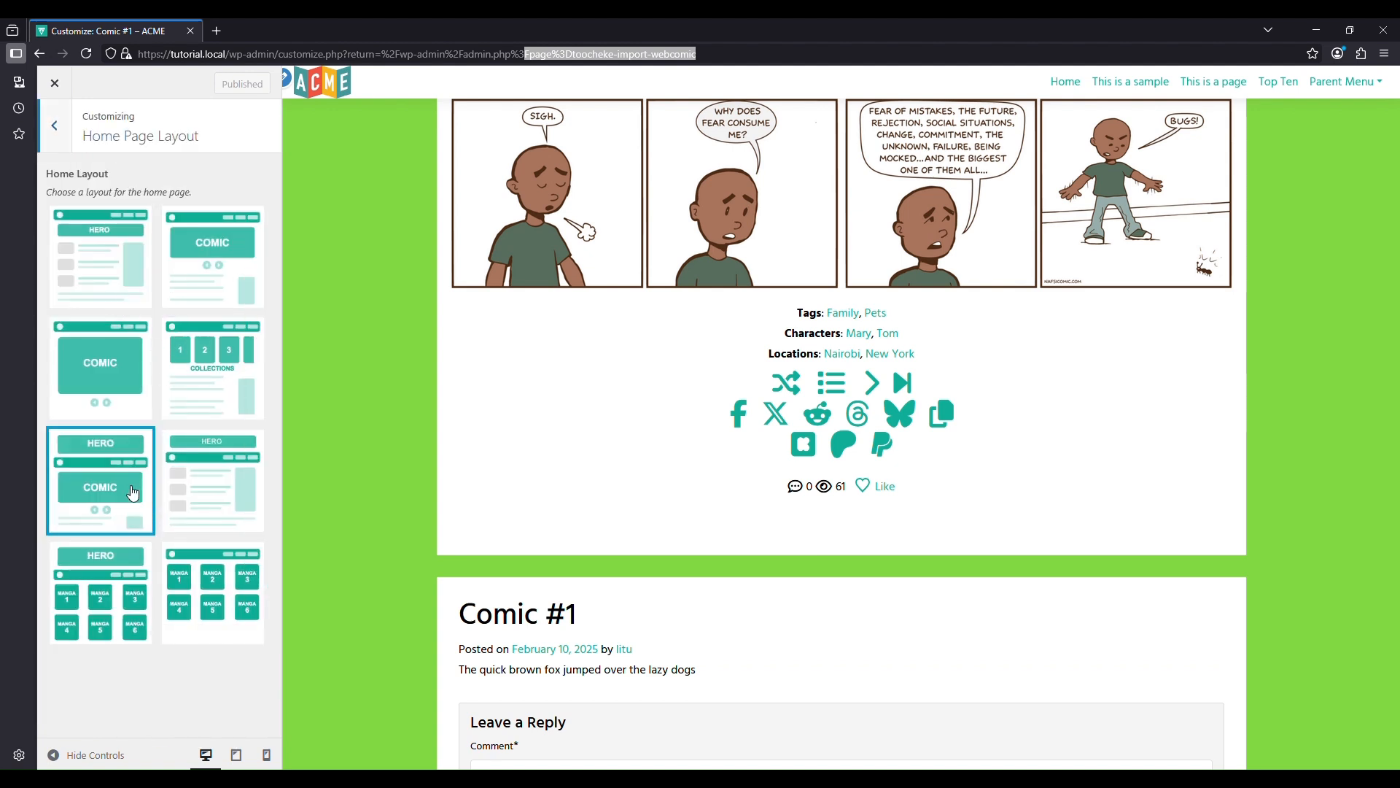
click(114, 291)
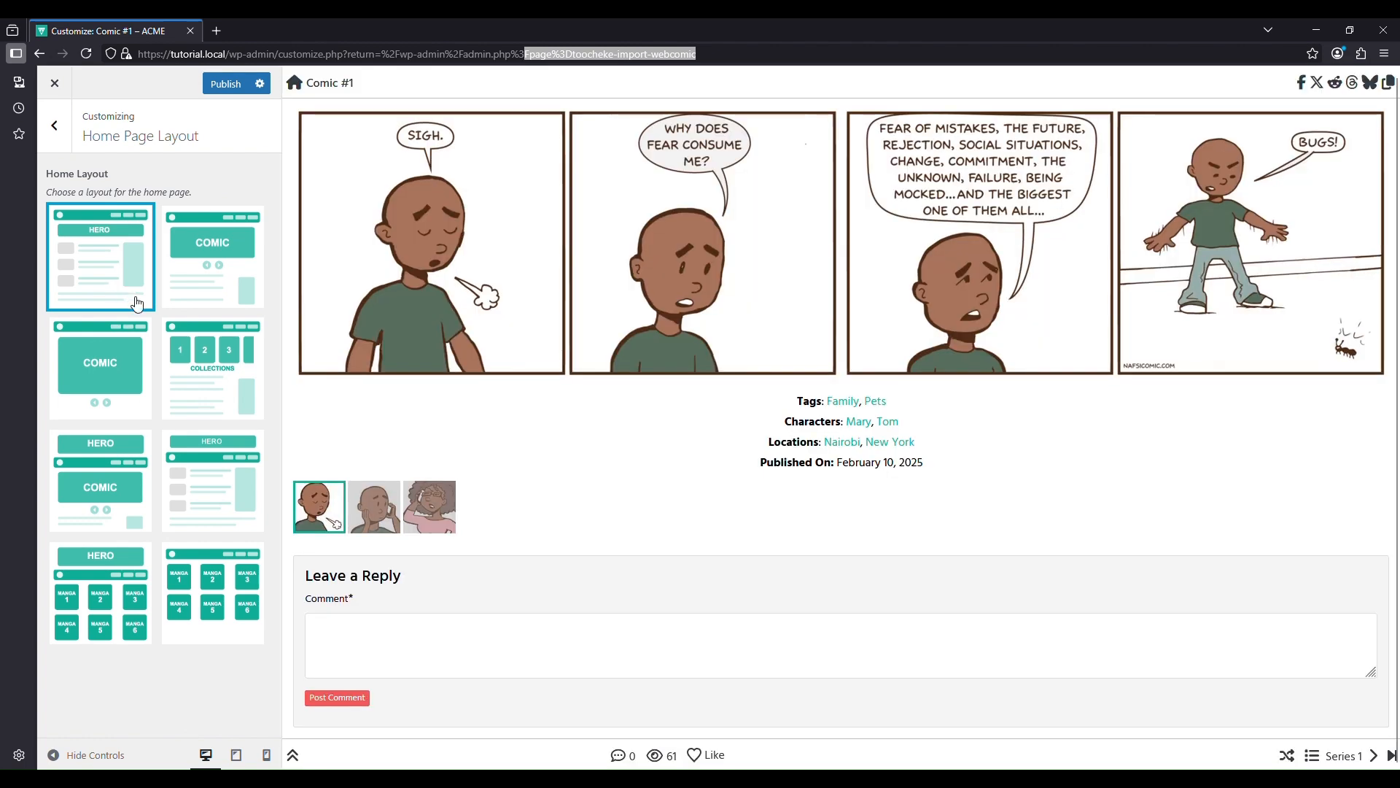
click(296, 85)
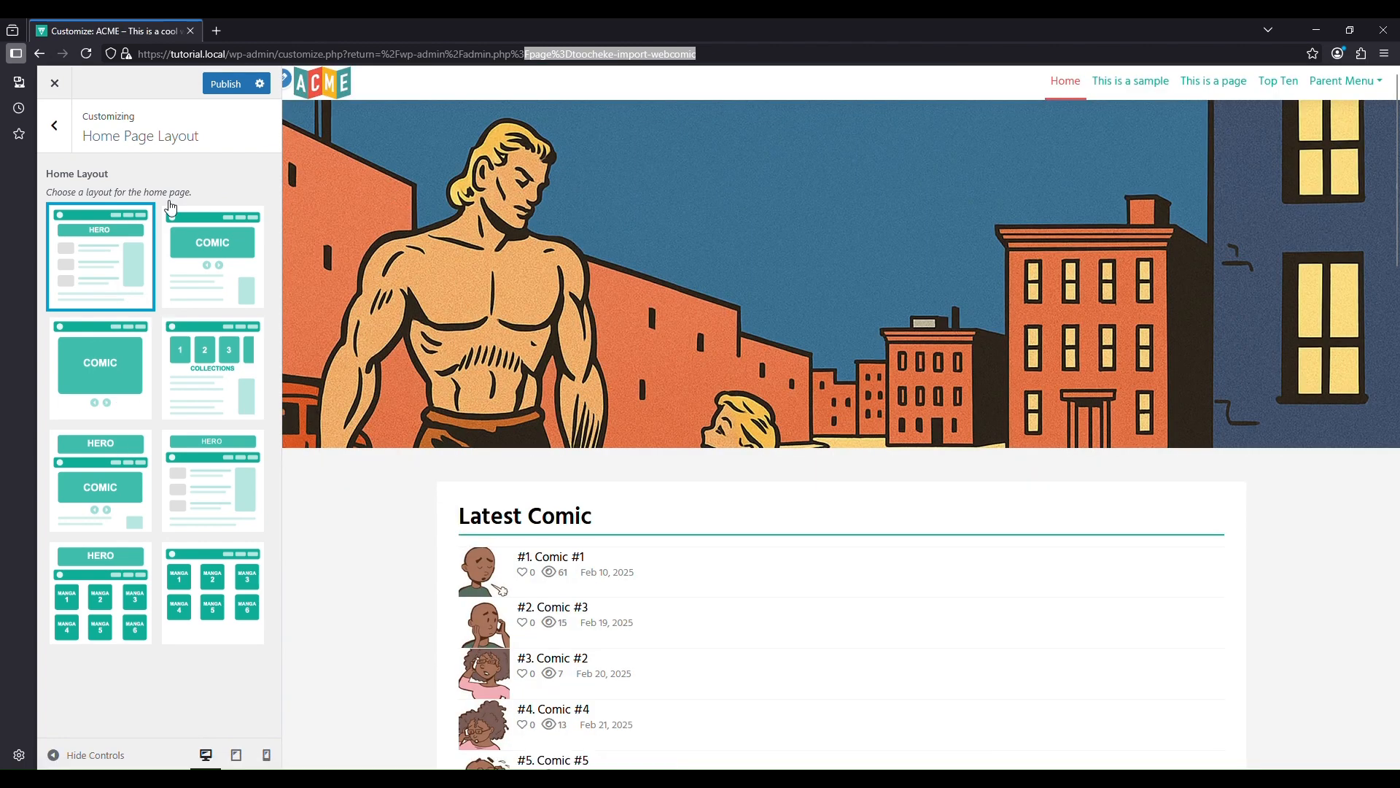
click(241, 86)
scroll(922, 459, down, 18)
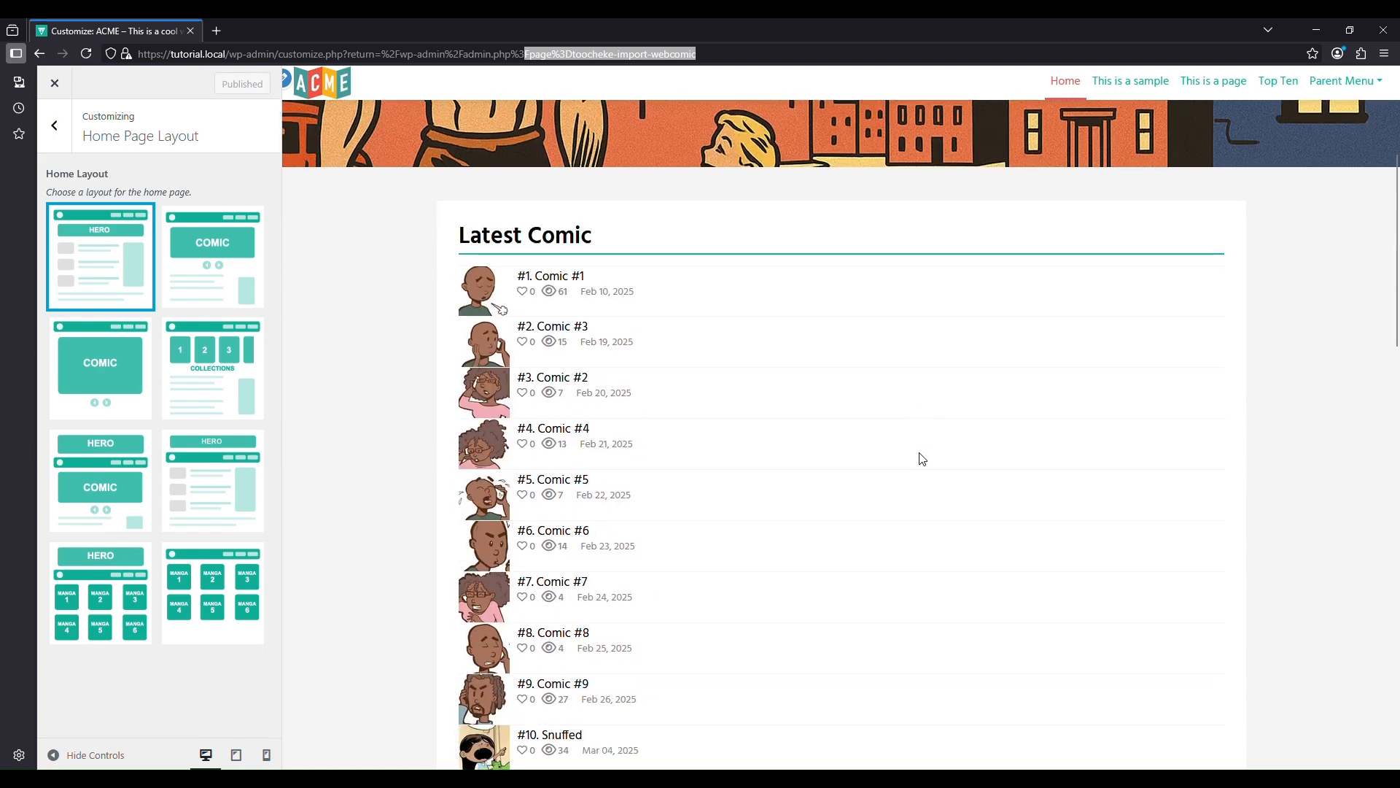
scroll(919, 463, up, 3)
Step: Try the home layout with a large comic below the menu and no hero image, and examine its preview
click(204, 264)
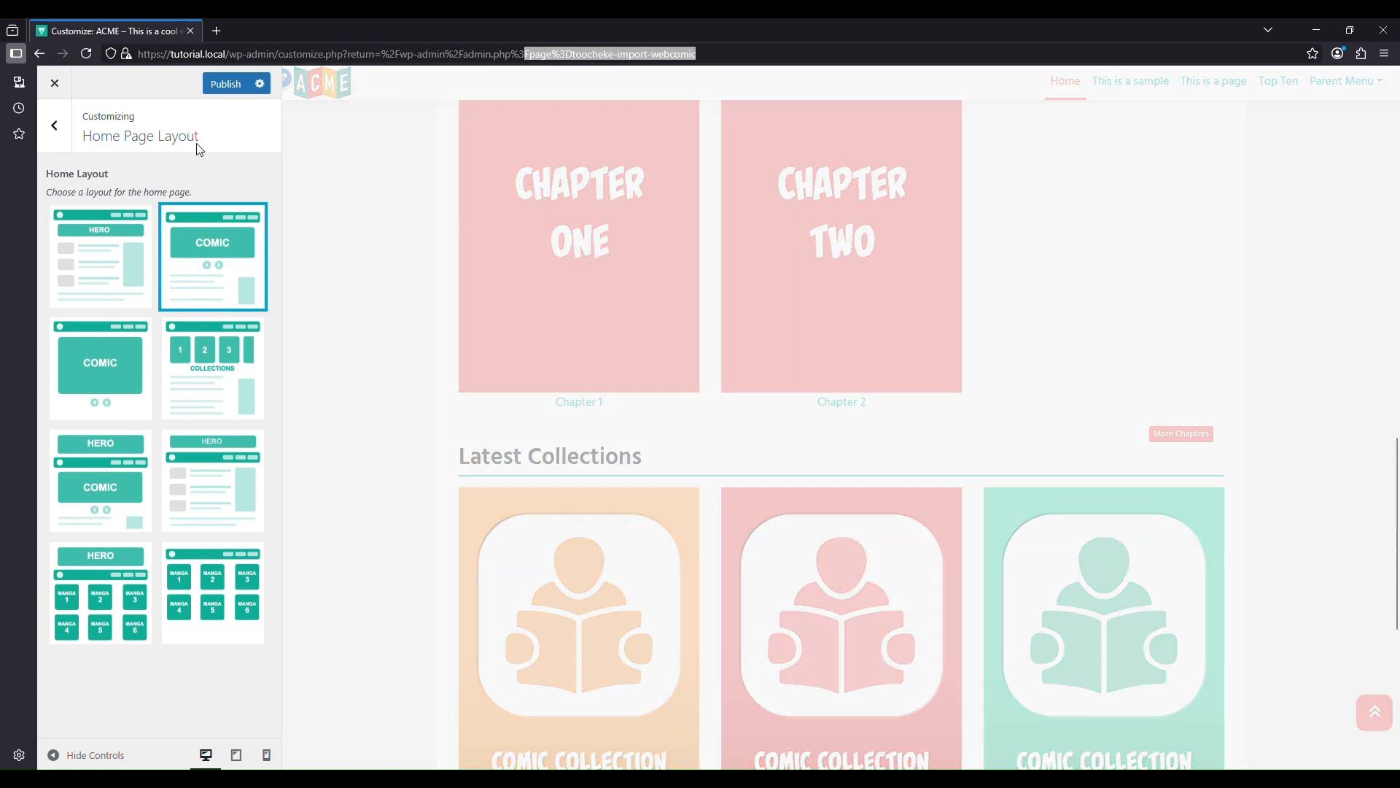
scroll(657, 438, up, 3)
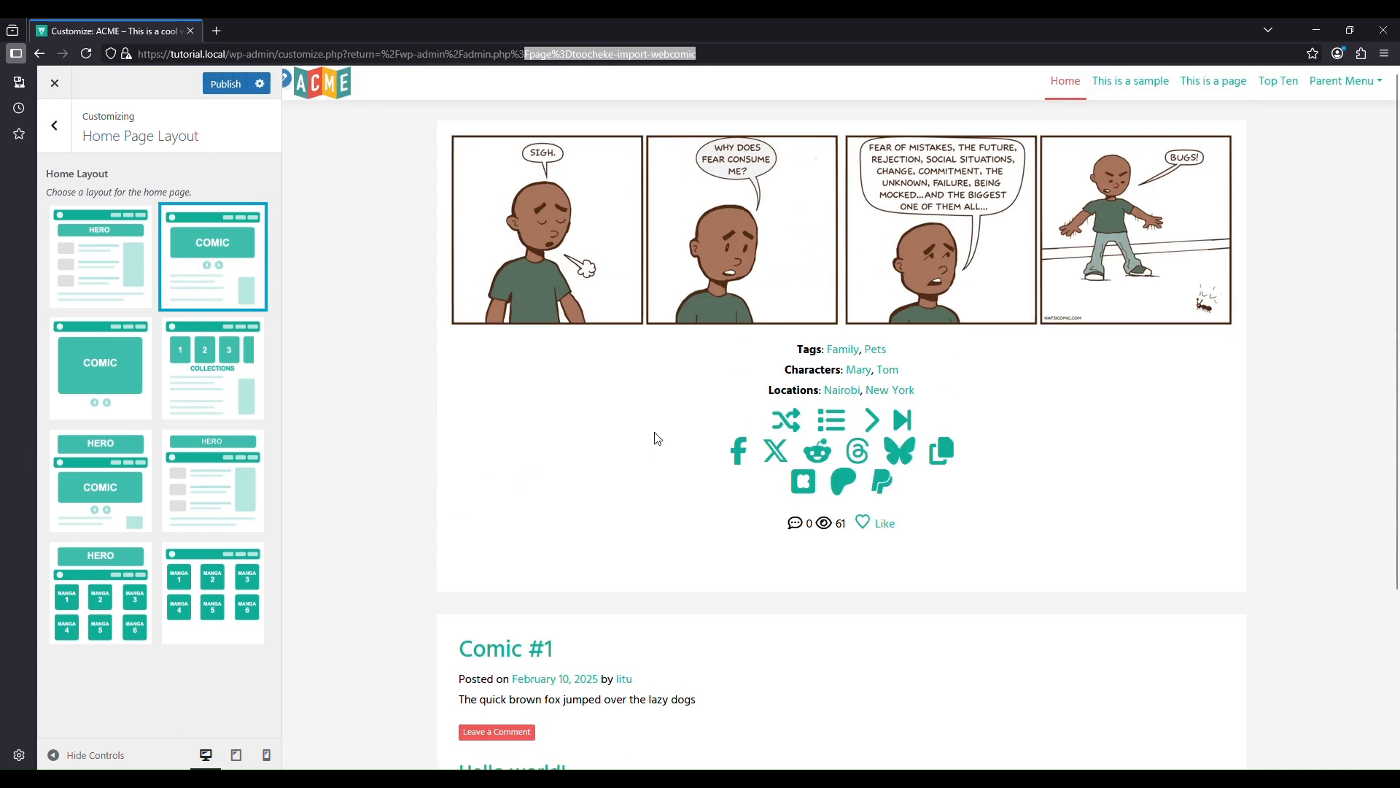
scroll(651, 436, down, 1)
scroll(651, 436, up, 1)
scroll(633, 335, down, 3)
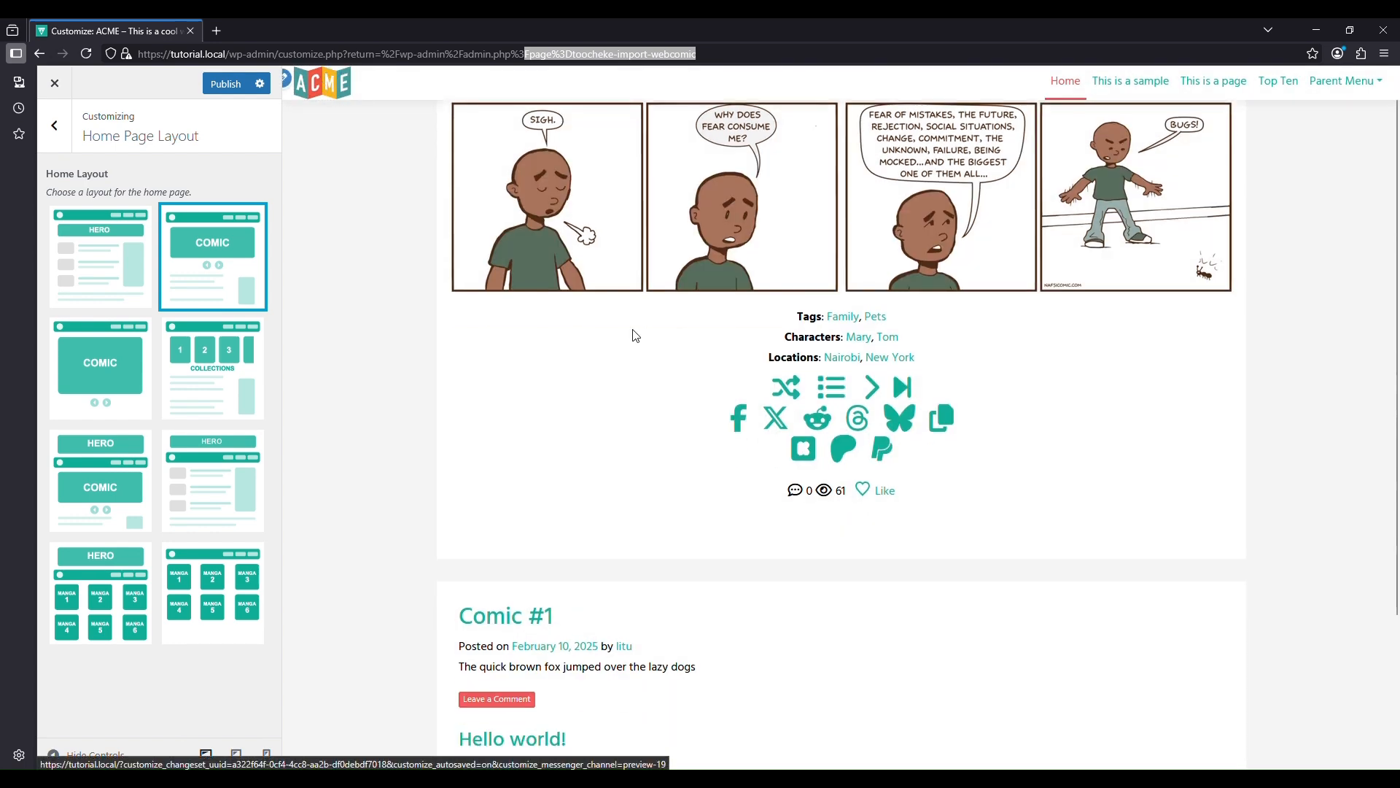
scroll(631, 365, up, 1)
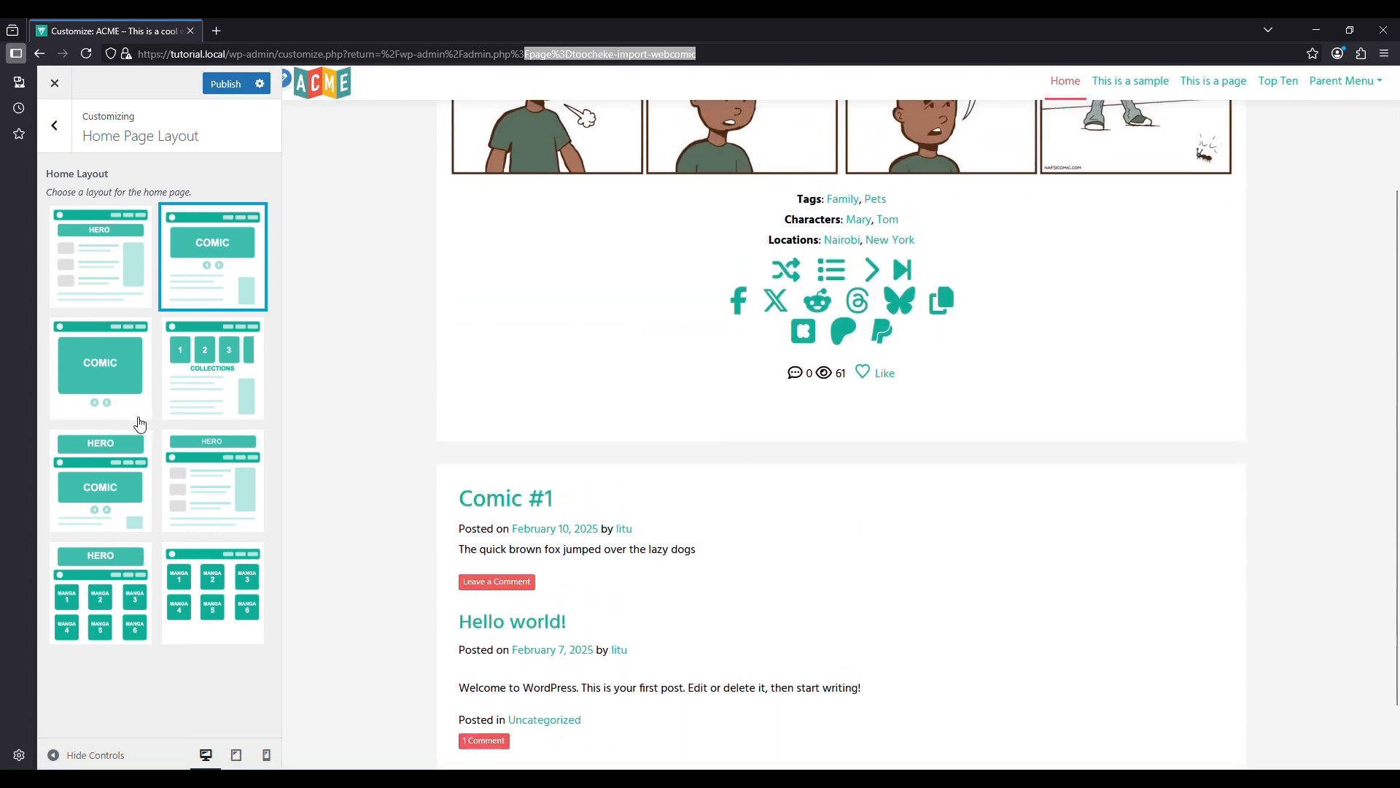
Step: Set the home layout to the hero image above the menu with a large comic below it, and publish the change
click(93, 483)
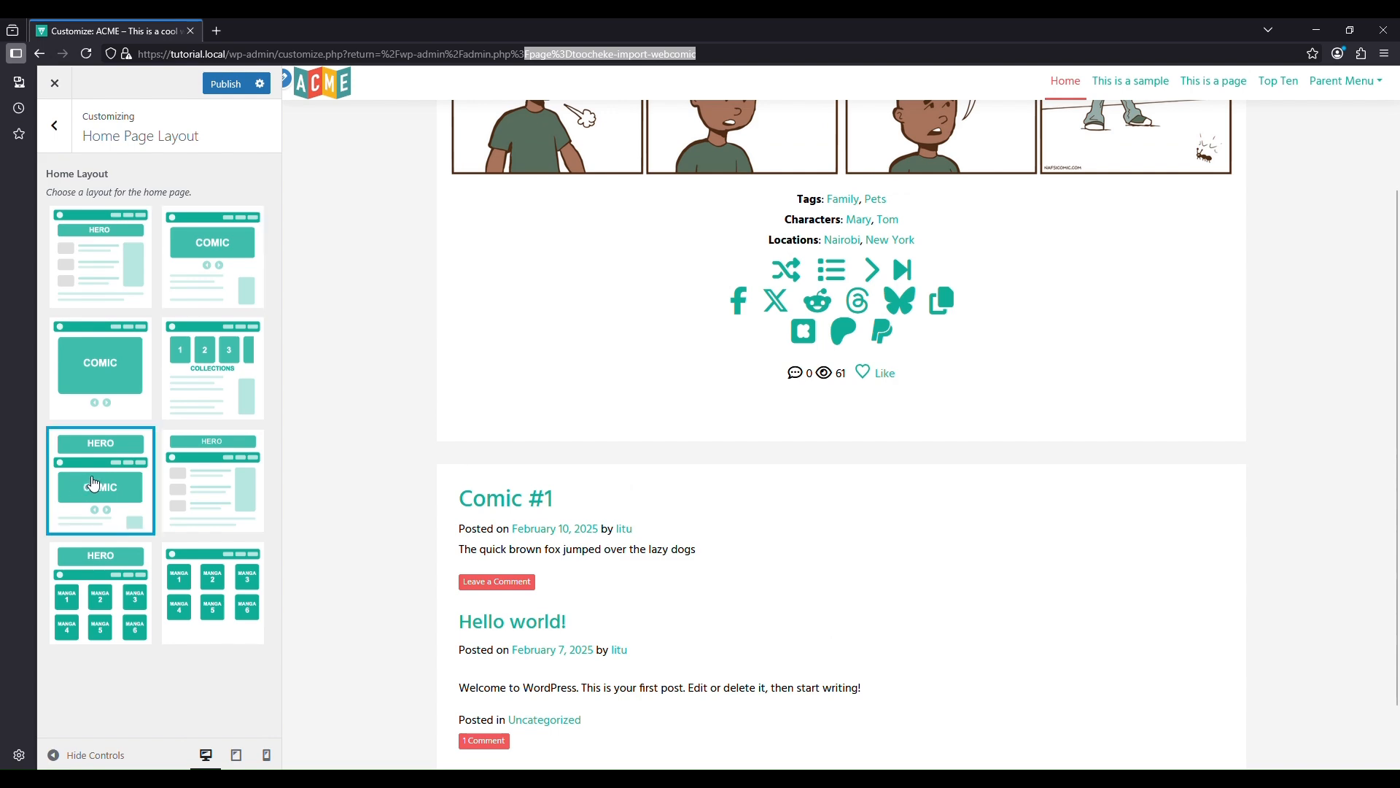
scroll(753, 496, down, 6)
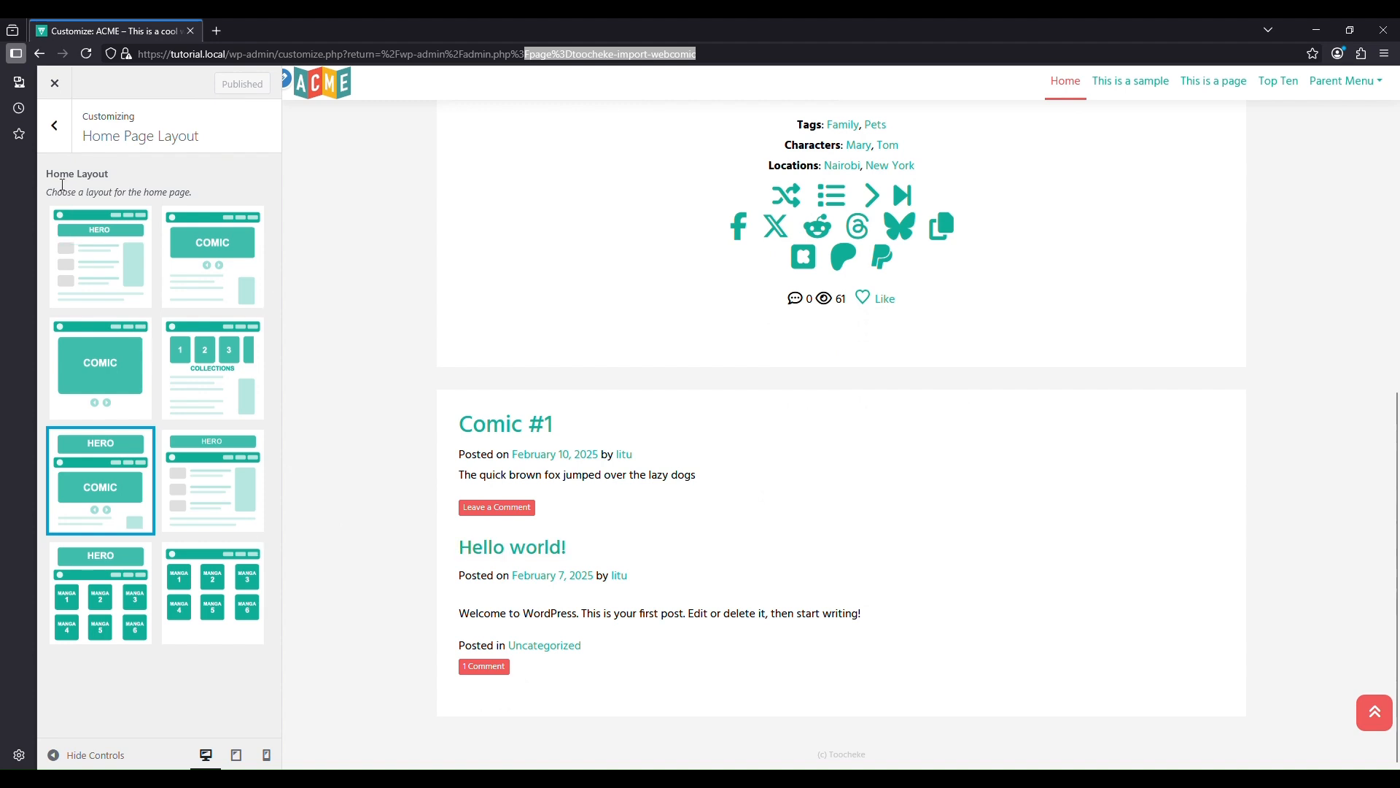
click(51, 131)
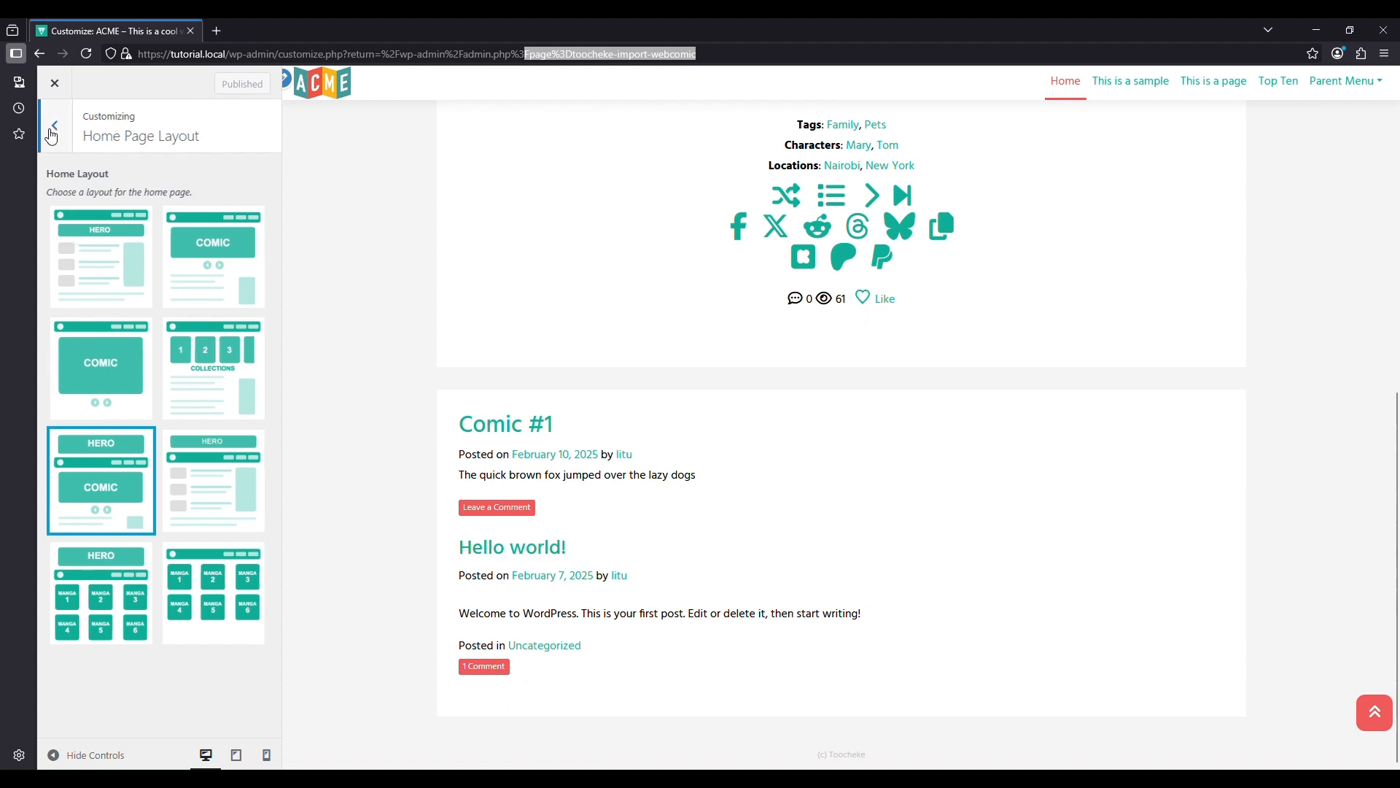
Step: Turn off the option to hide the sidebar, publish the change, and examine the home page preview
click(125, 633)
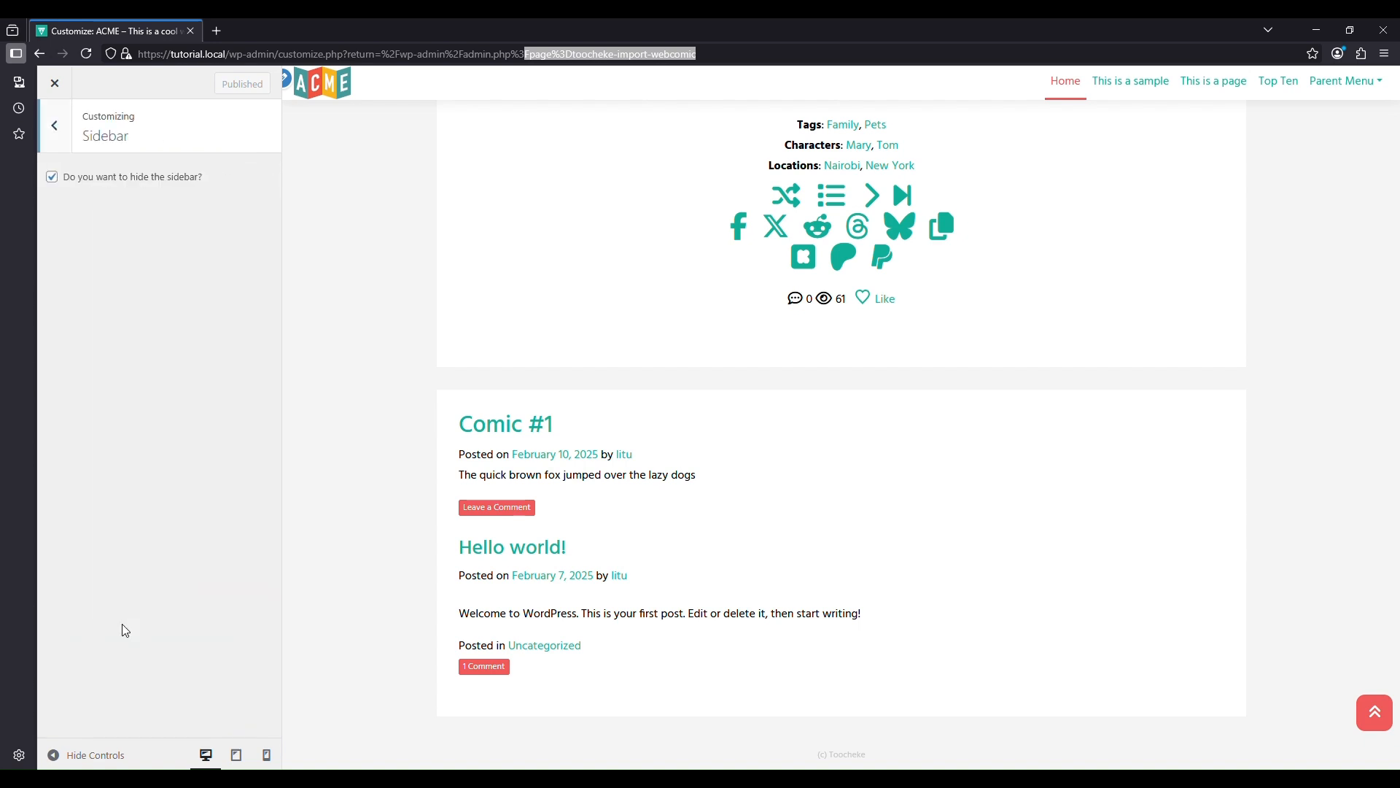
click(52, 178)
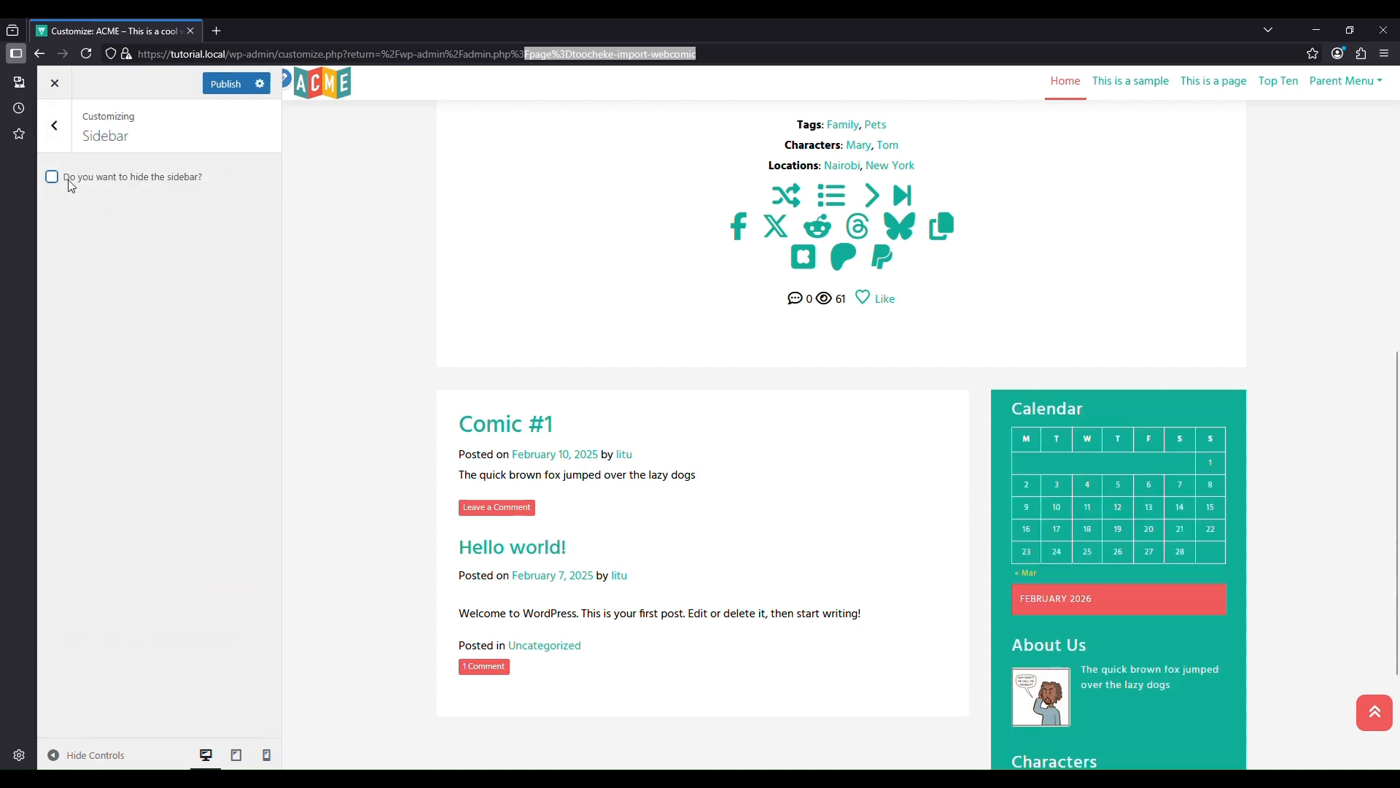
click(238, 85)
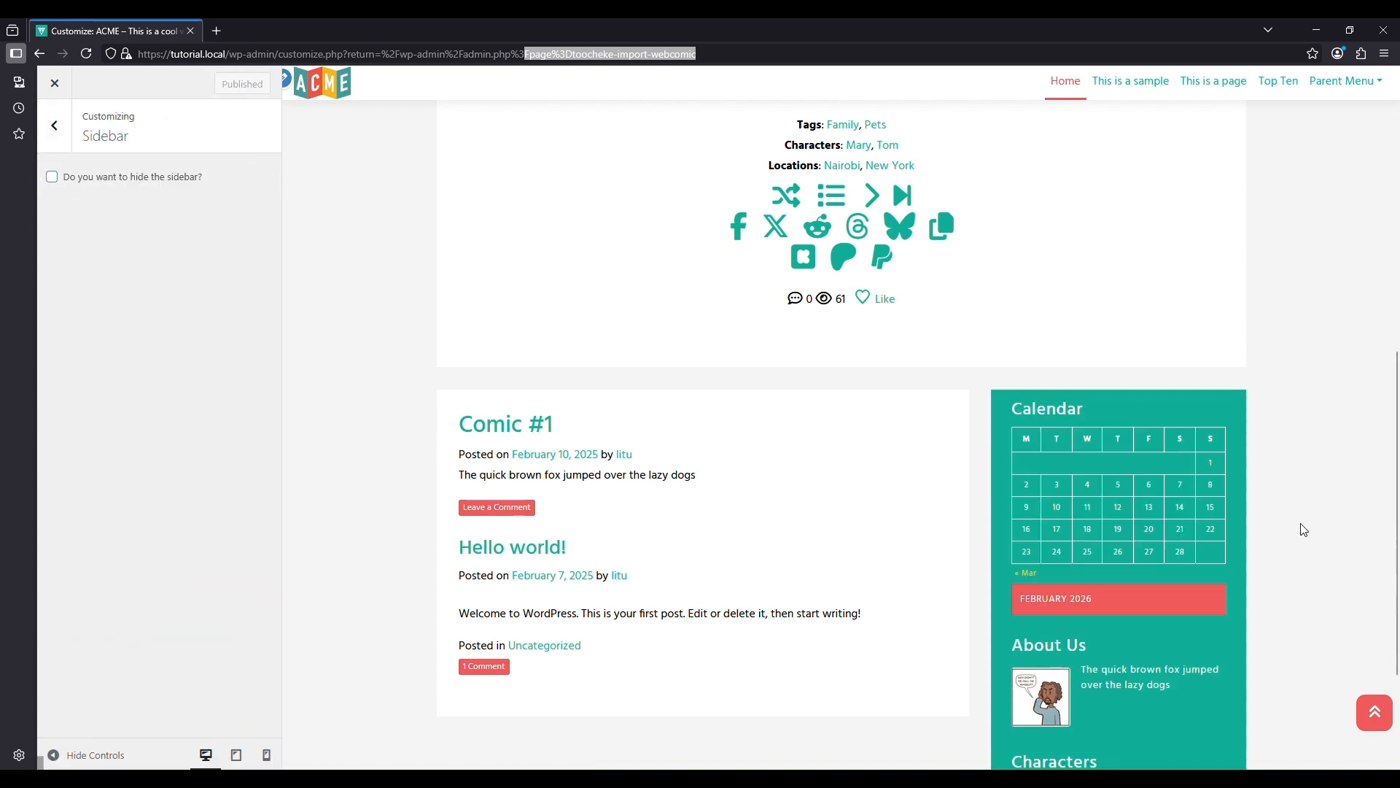
scroll(1301, 523, down, 3)
scroll(1137, 519, up, 4)
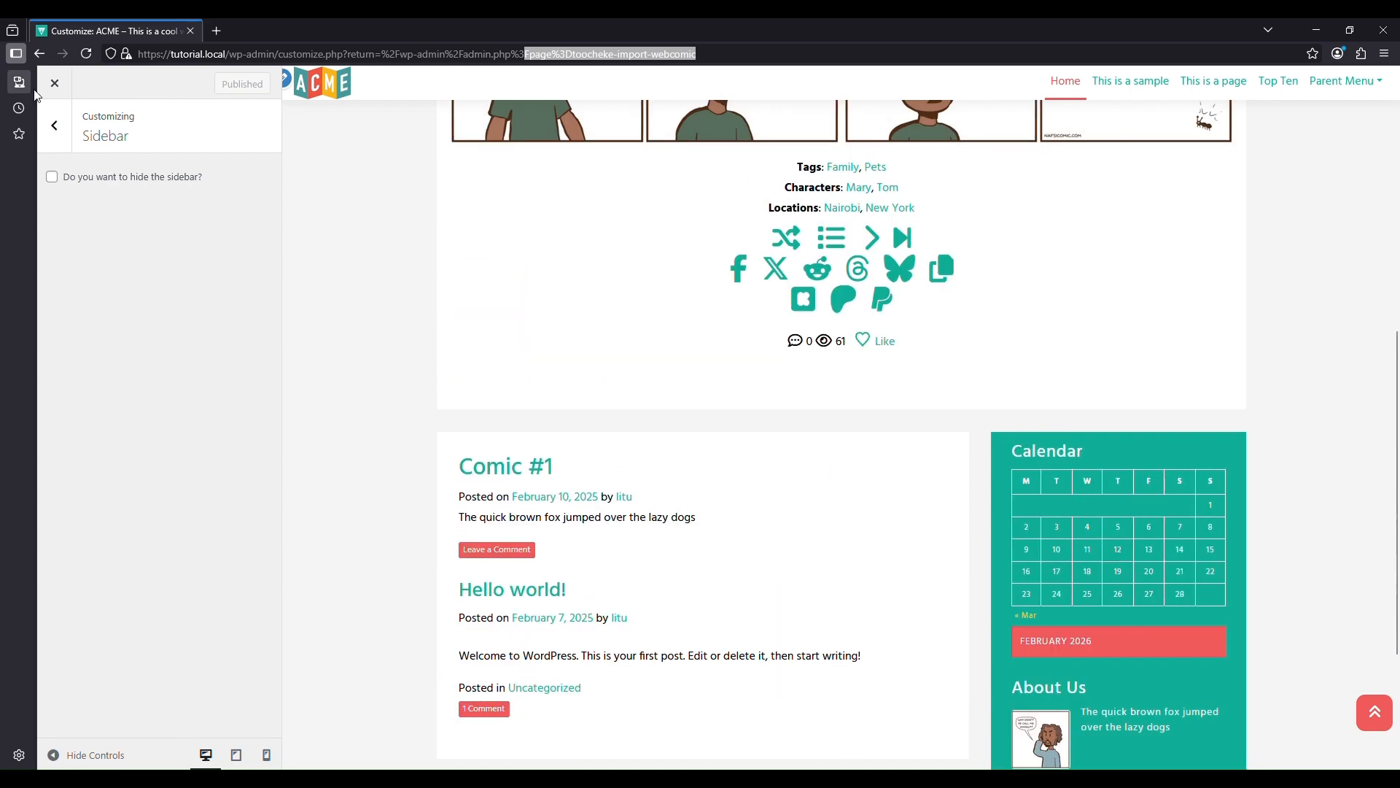
click(54, 126)
scroll(927, 484, up, 8)
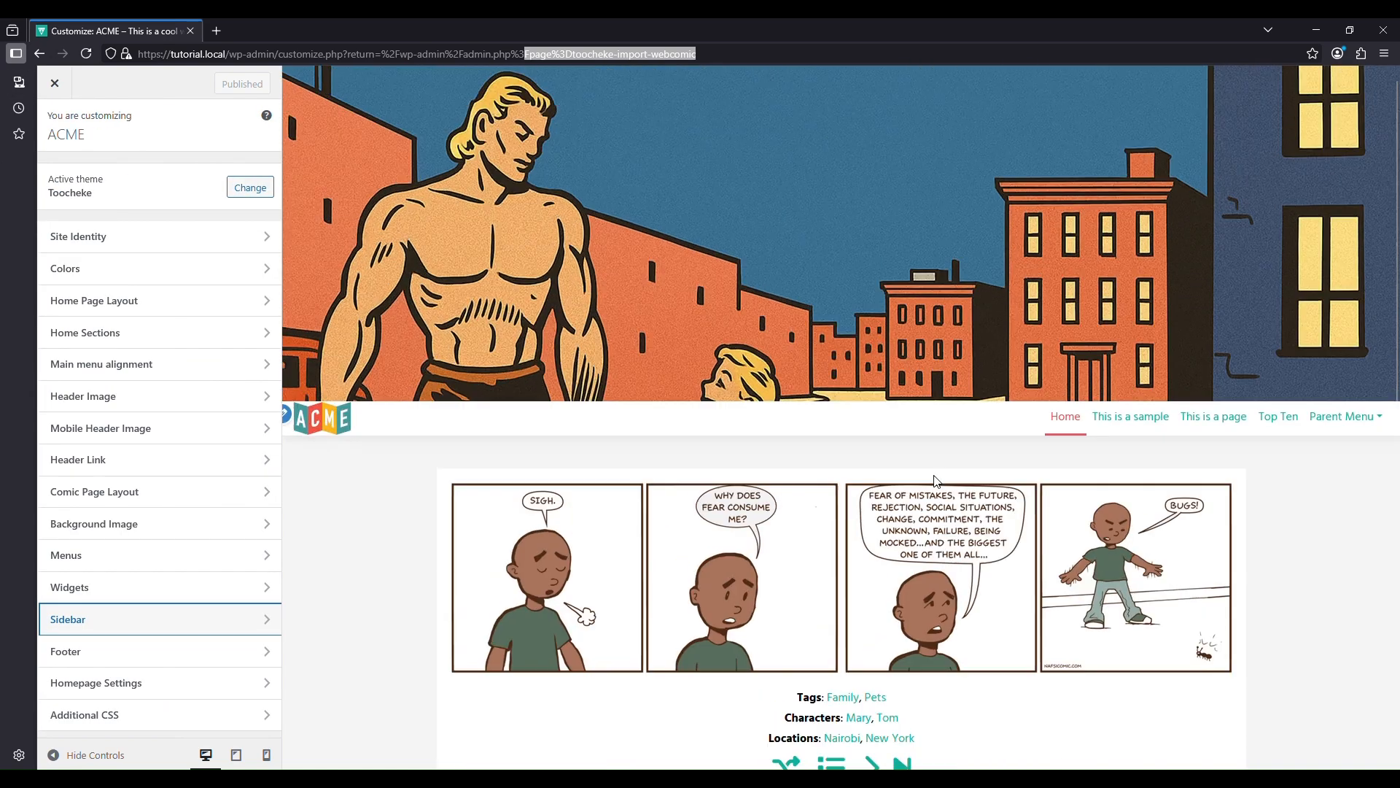
scroll(806, 305, down, 10)
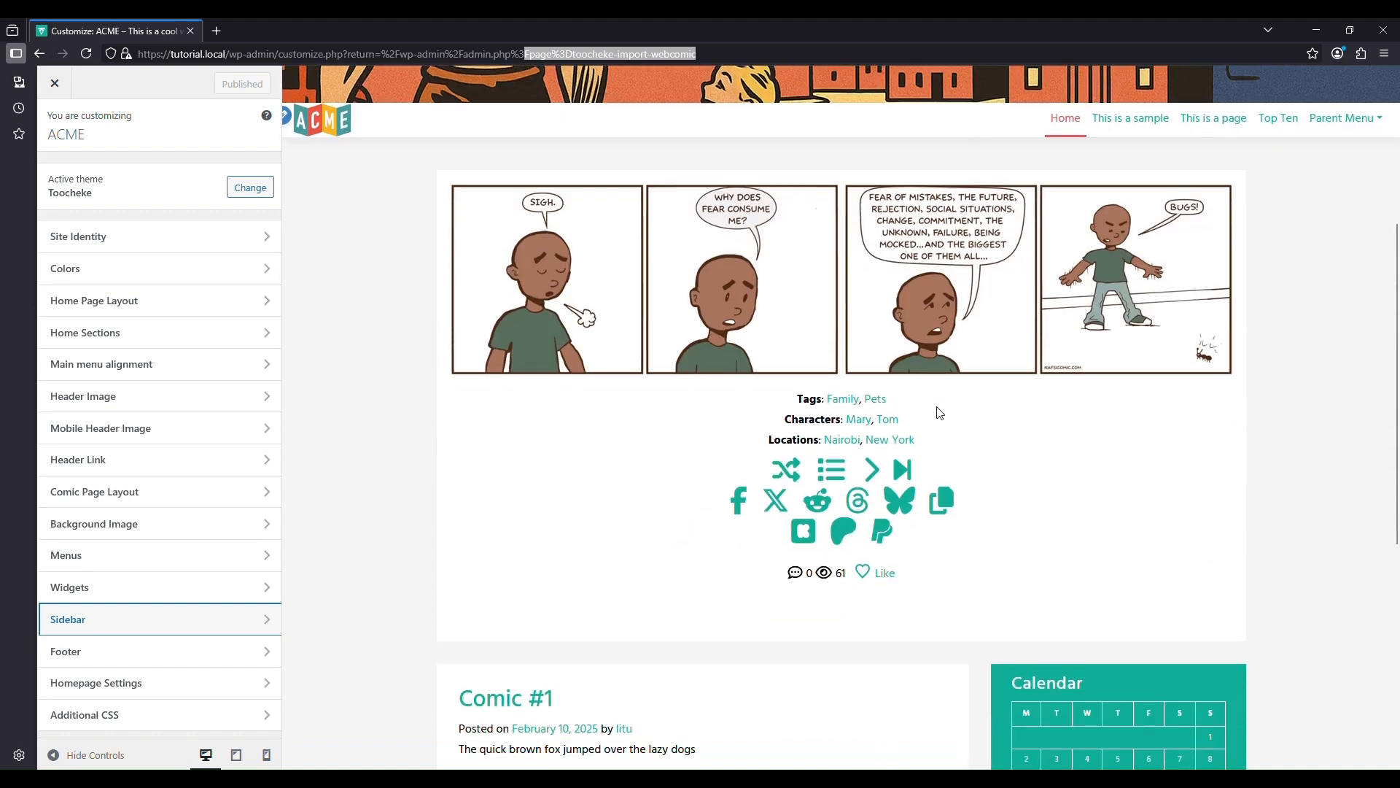
Step: Turn on the option to hide the sidebar, publish the change, and return to the section list
click(125, 636)
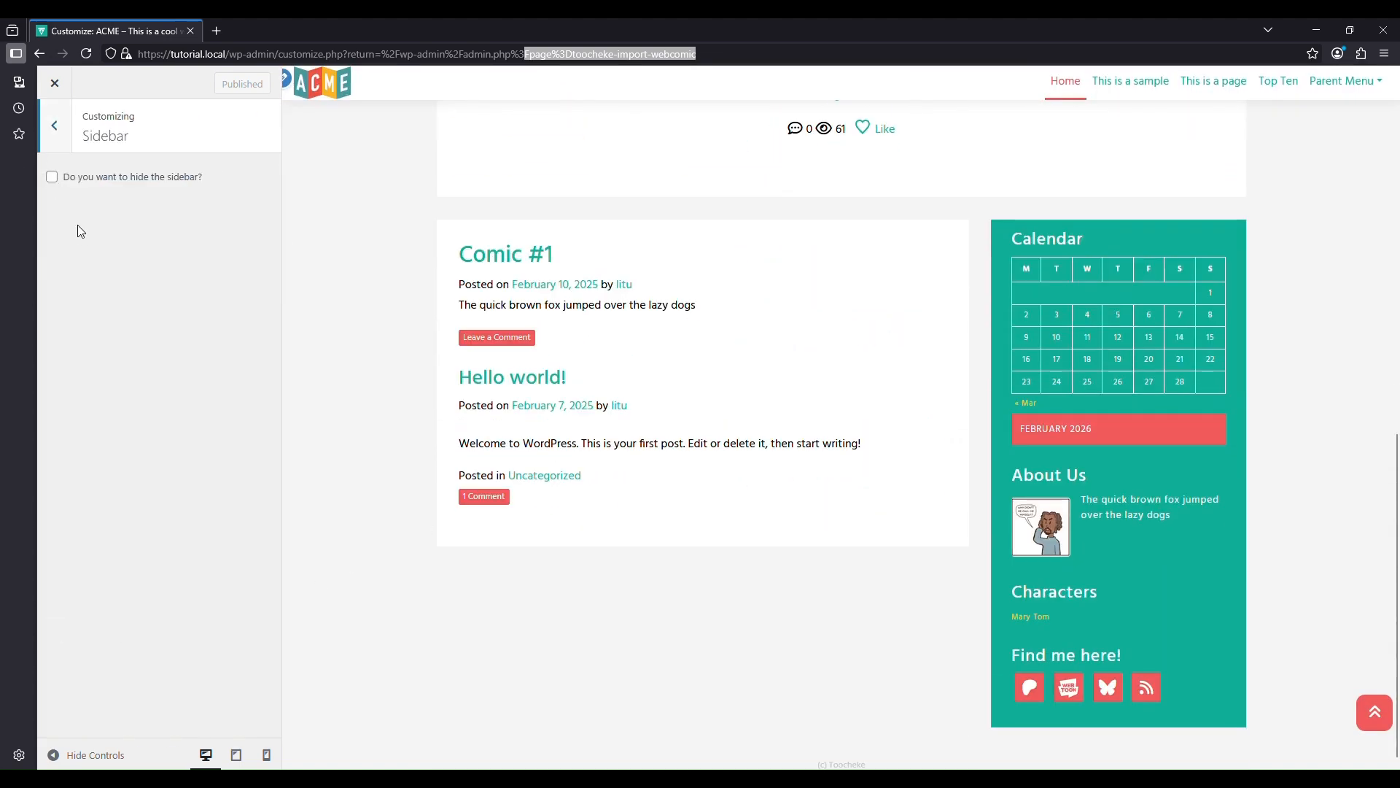
click(226, 84)
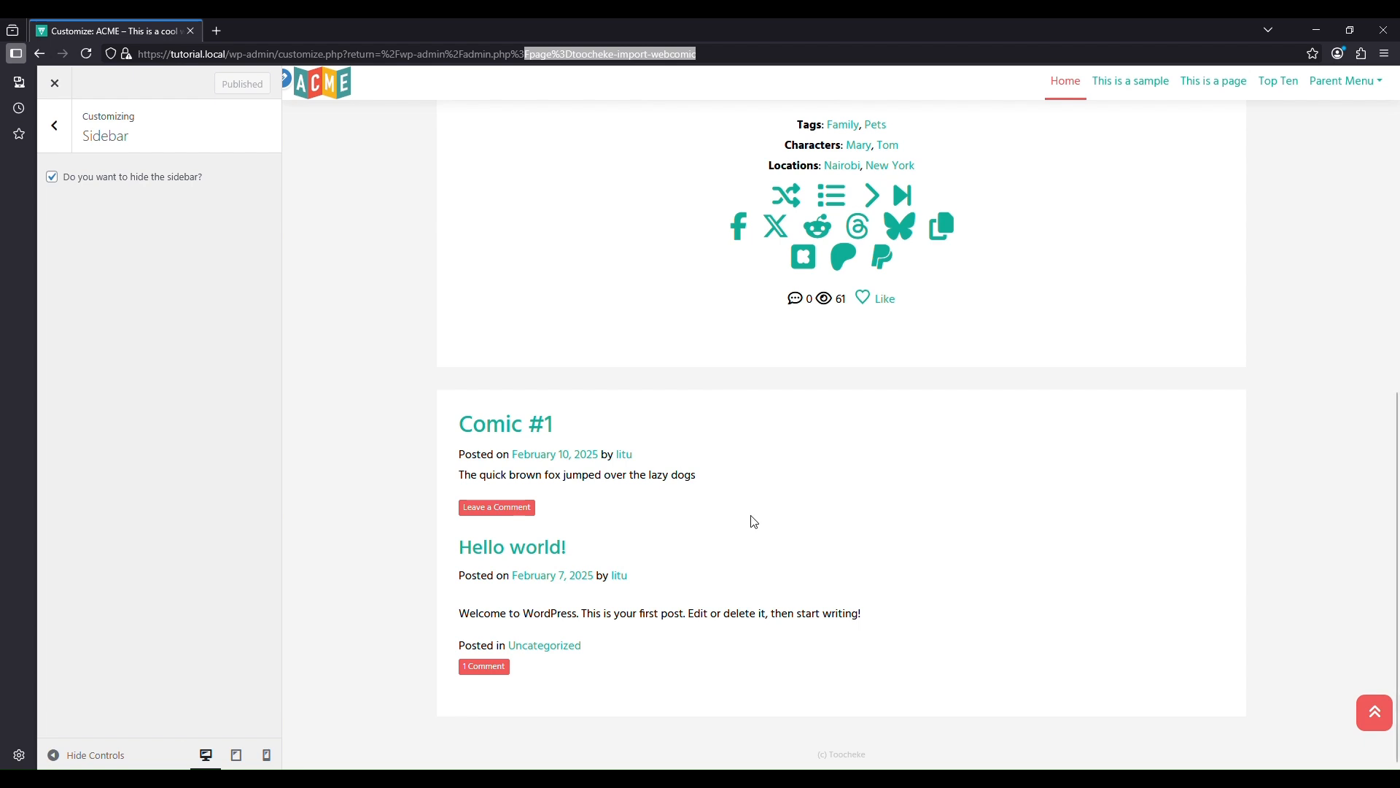
click(48, 145)
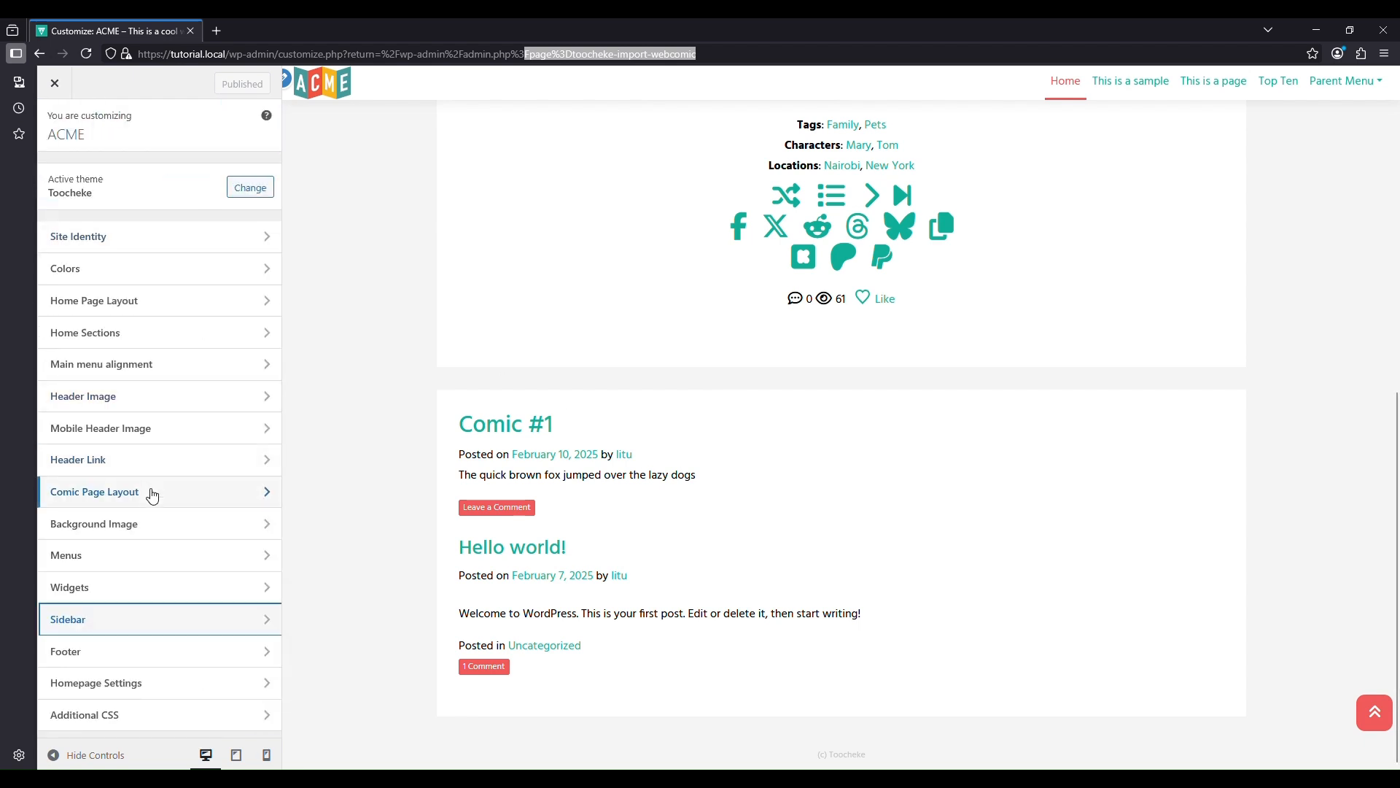
Step: View the Footer Text Content setting and the matching footer text in the preview, and close the customizer
click(135, 660)
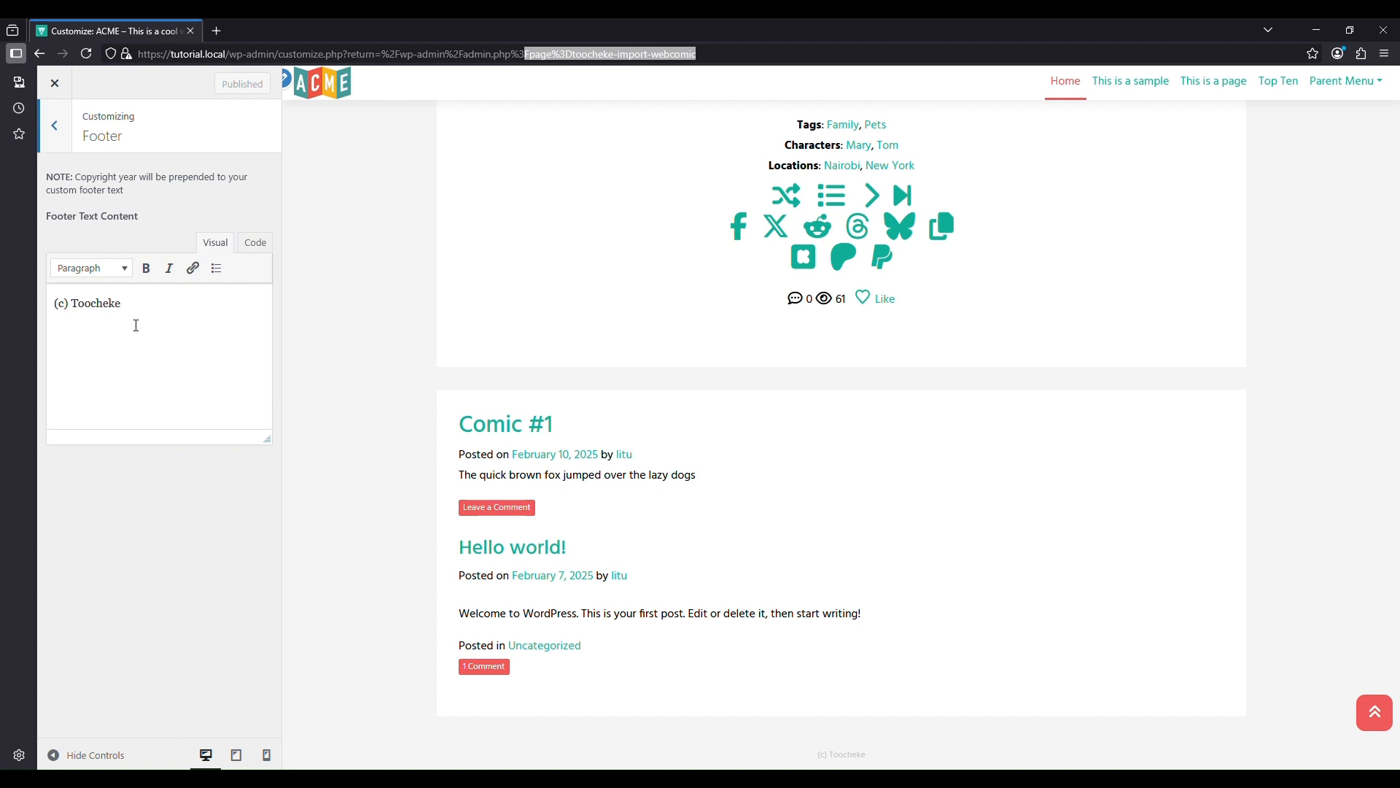
click(54, 130)
double_click(853, 754)
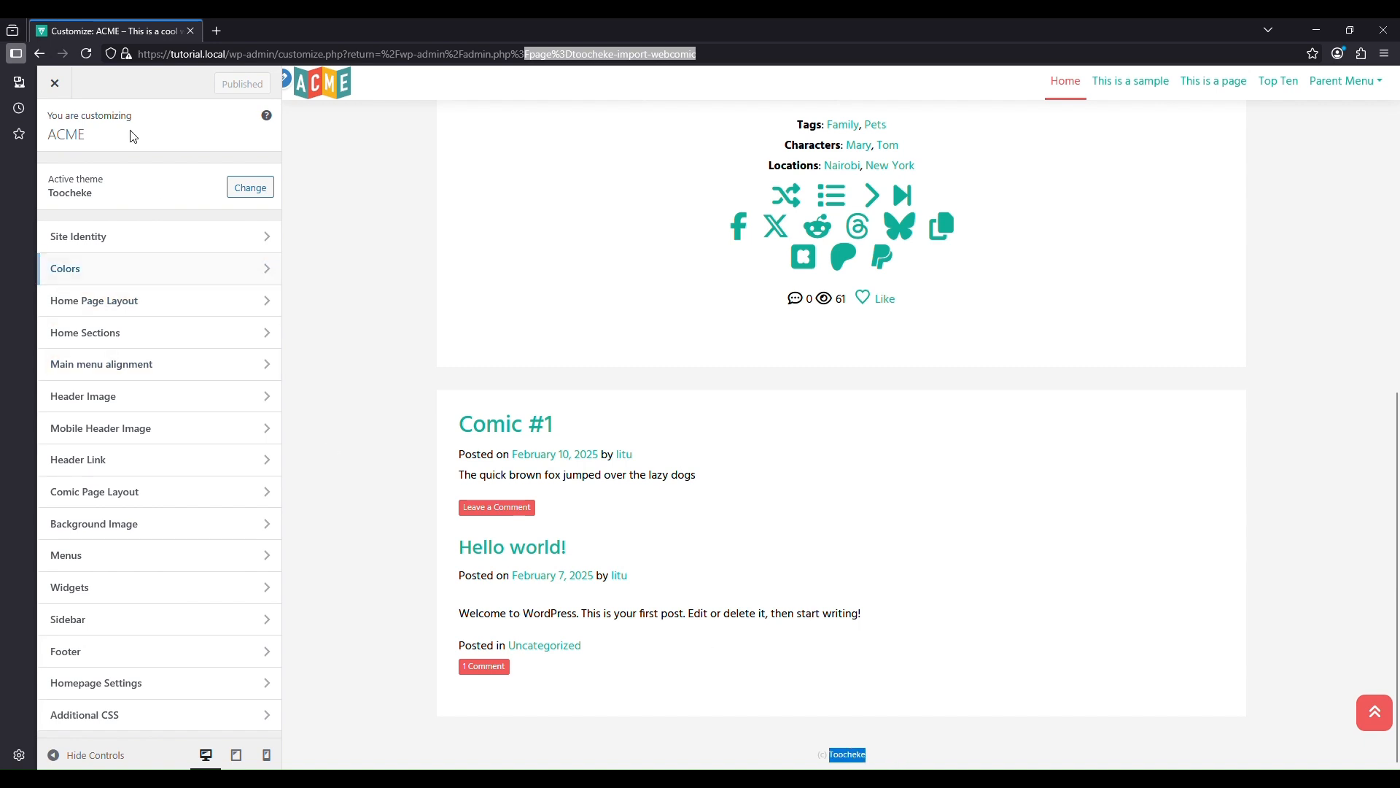
click(63, 85)
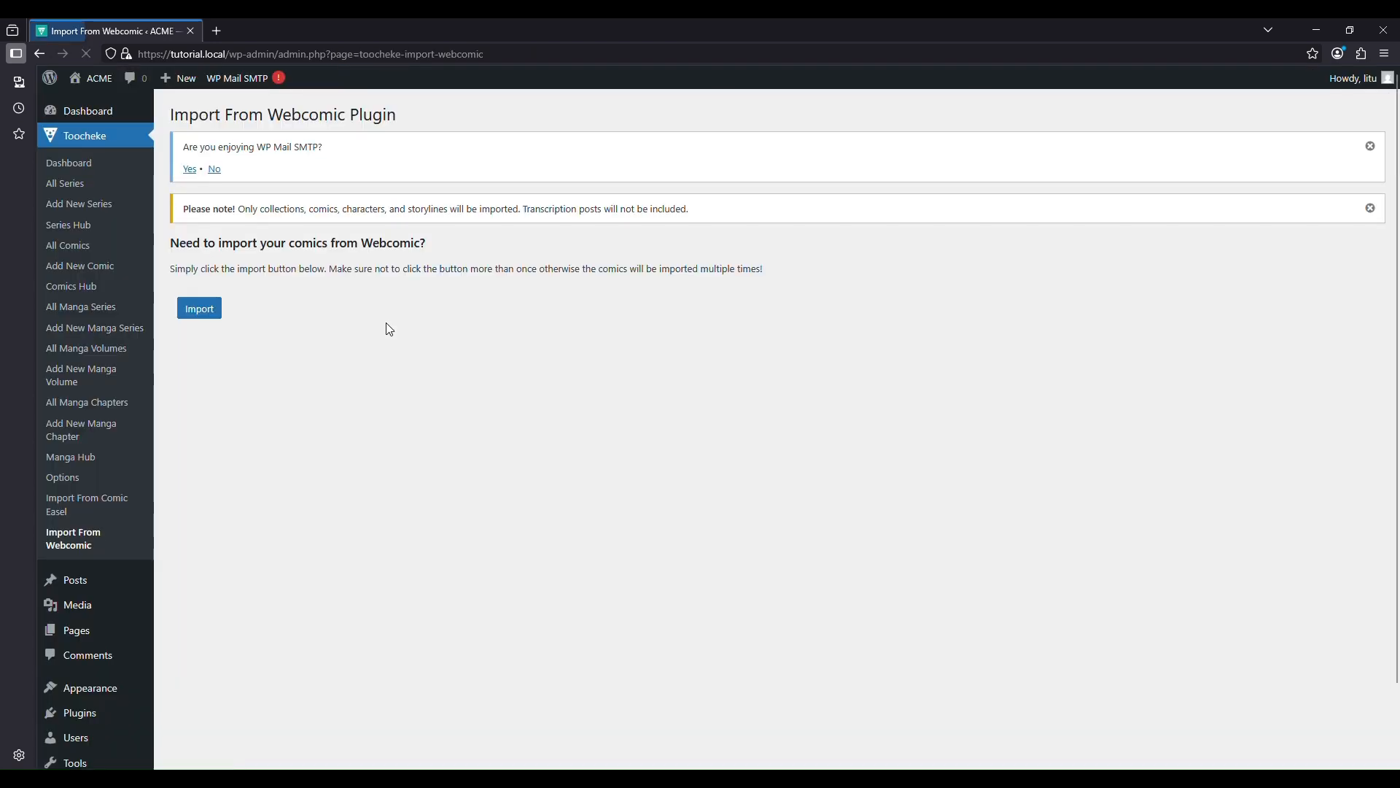